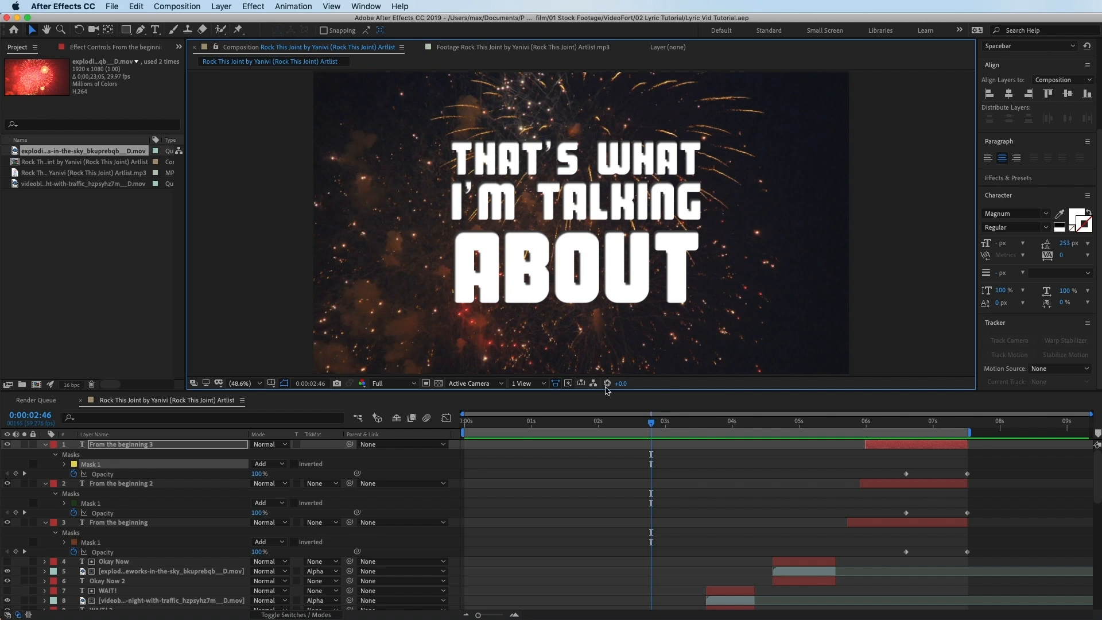
Move the current time back to 0:00:00:52 and collapse the properties of the three "From the beginning" layers.
drag(613, 426, 535, 427)
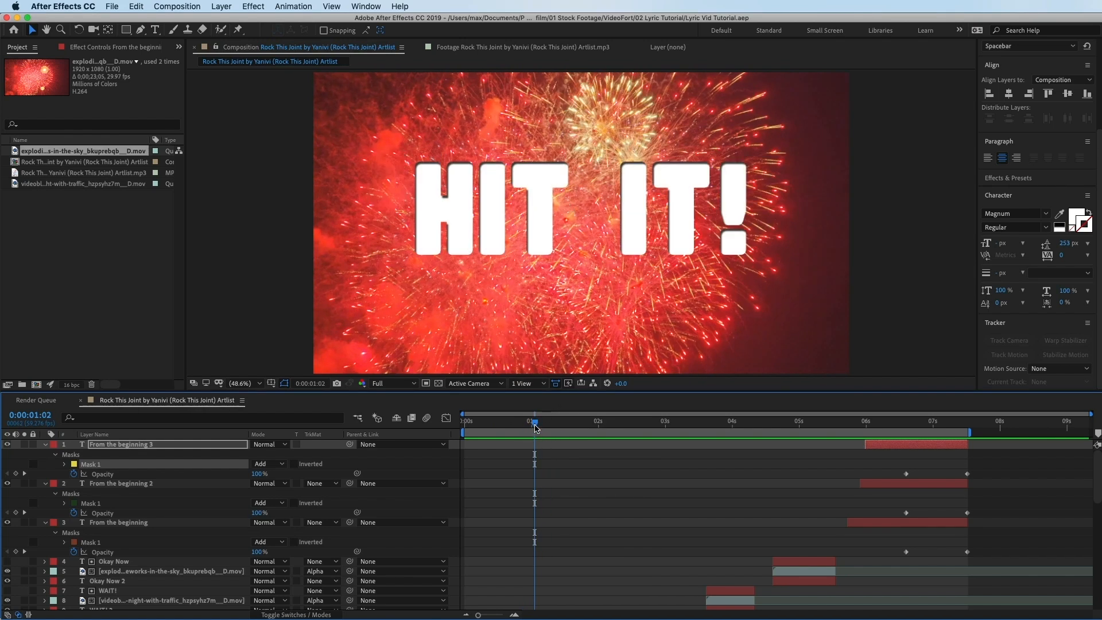
click(524, 424)
click(45, 445)
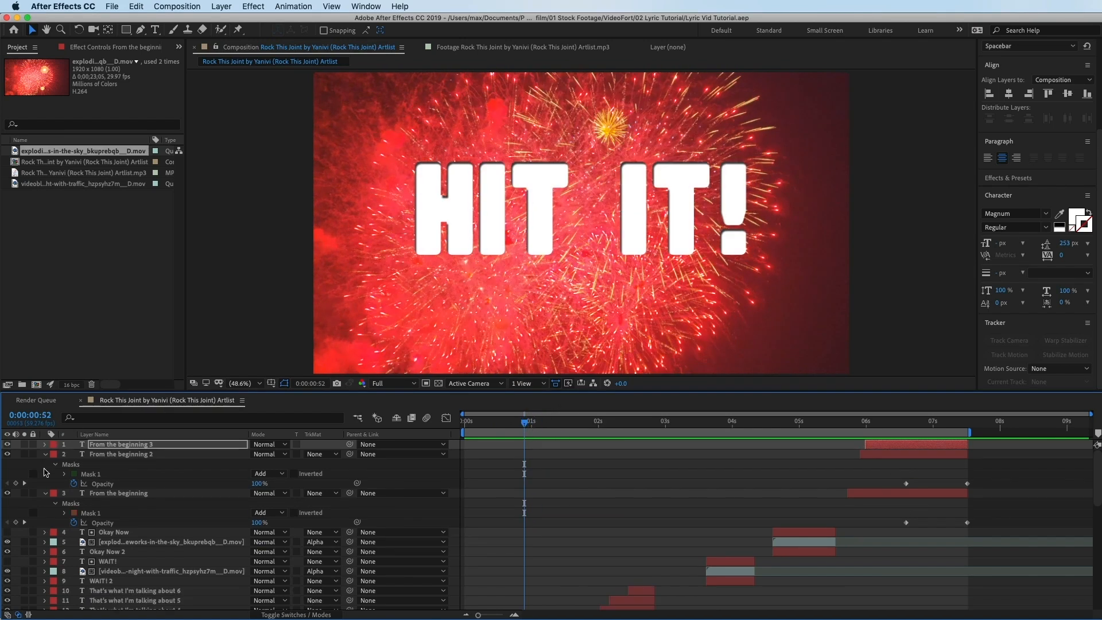
click(45, 454)
click(46, 464)
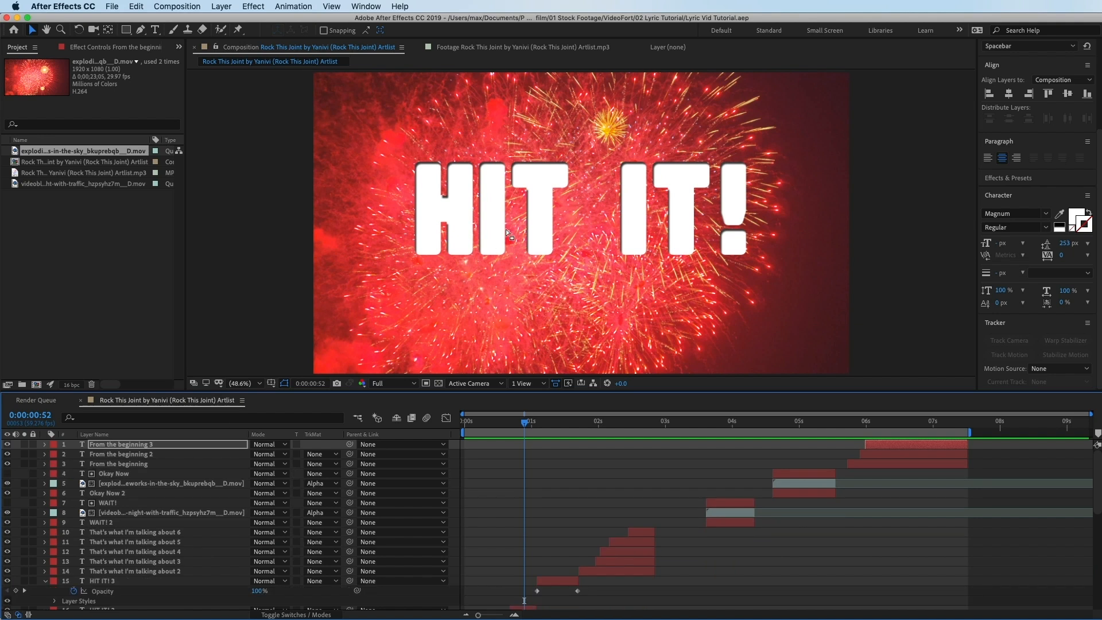
Play back the finished lyric composition from near its beginning through the "WAIT!" section.
drag(522, 425, 486, 432)
key(space)
key(space)
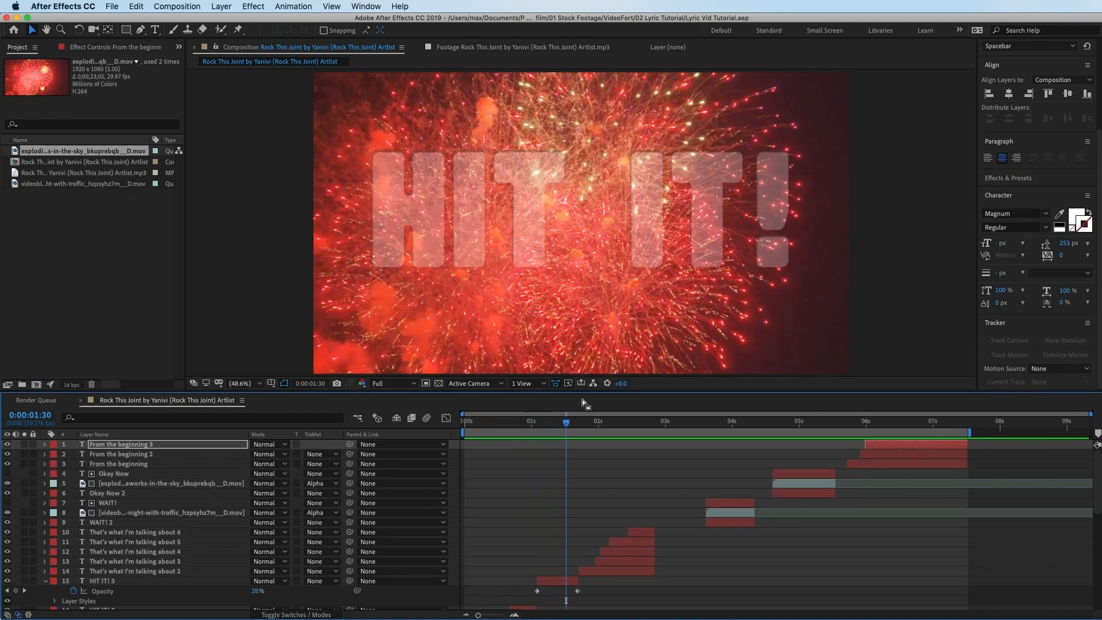
key(space)
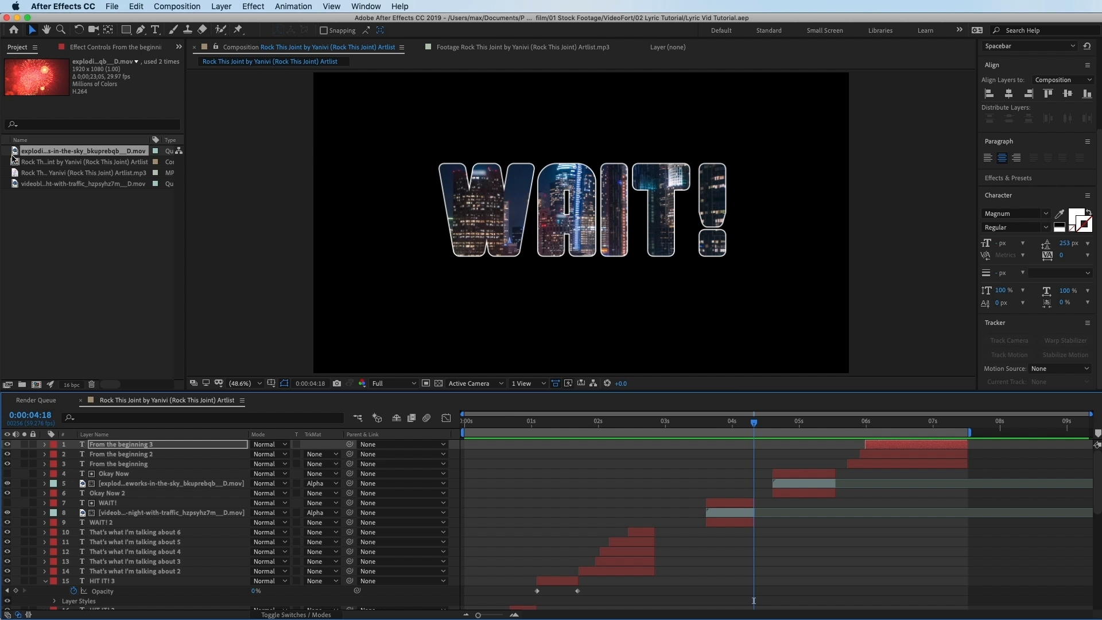
Open the night-time city traffic footage from the project and scrub through the clip.
double_click(11, 185)
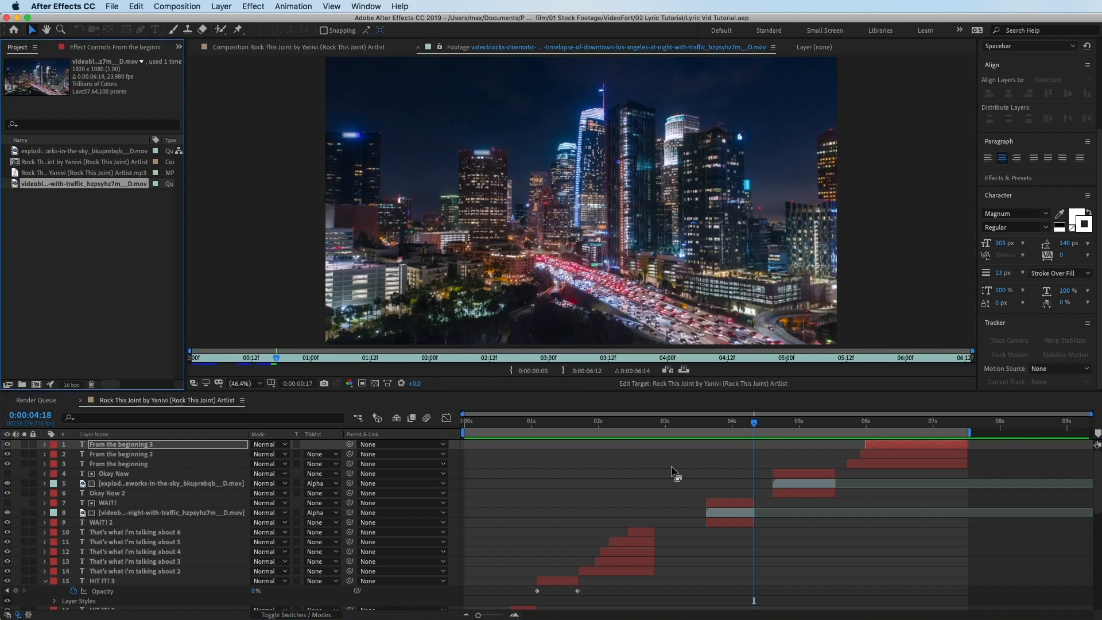
key(space)
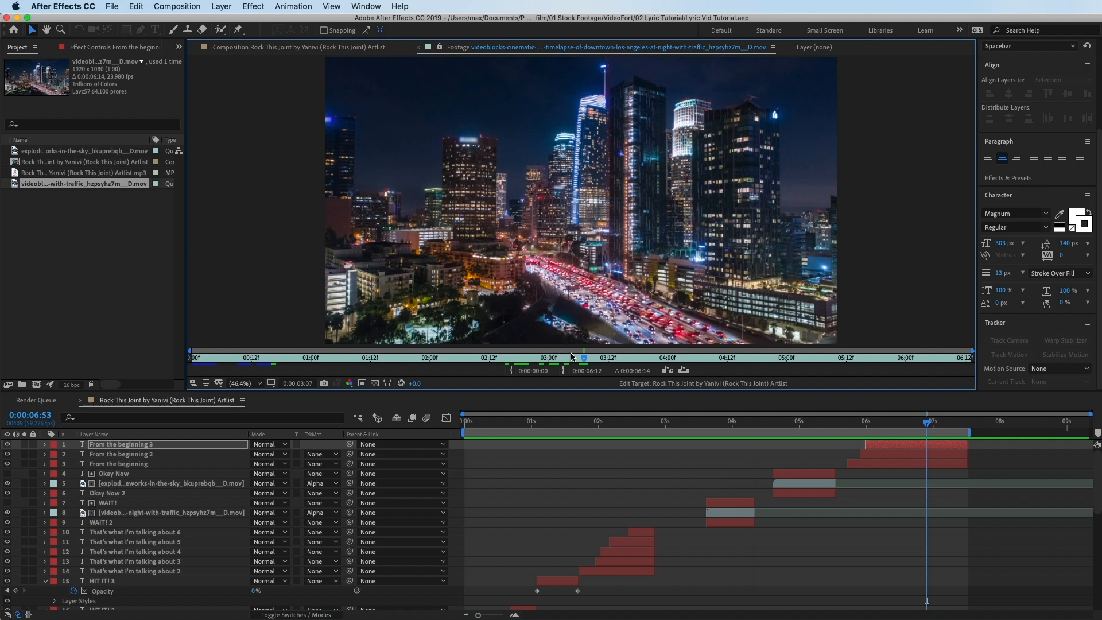
drag(584, 360, 371, 360)
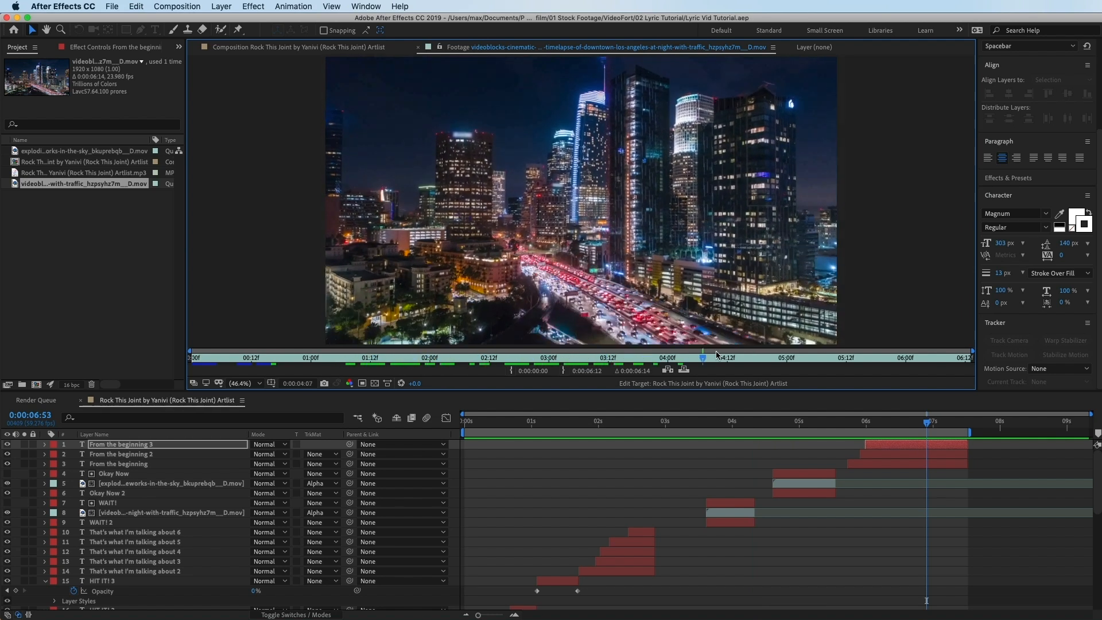
click(769, 356)
drag(772, 354, 867, 363)
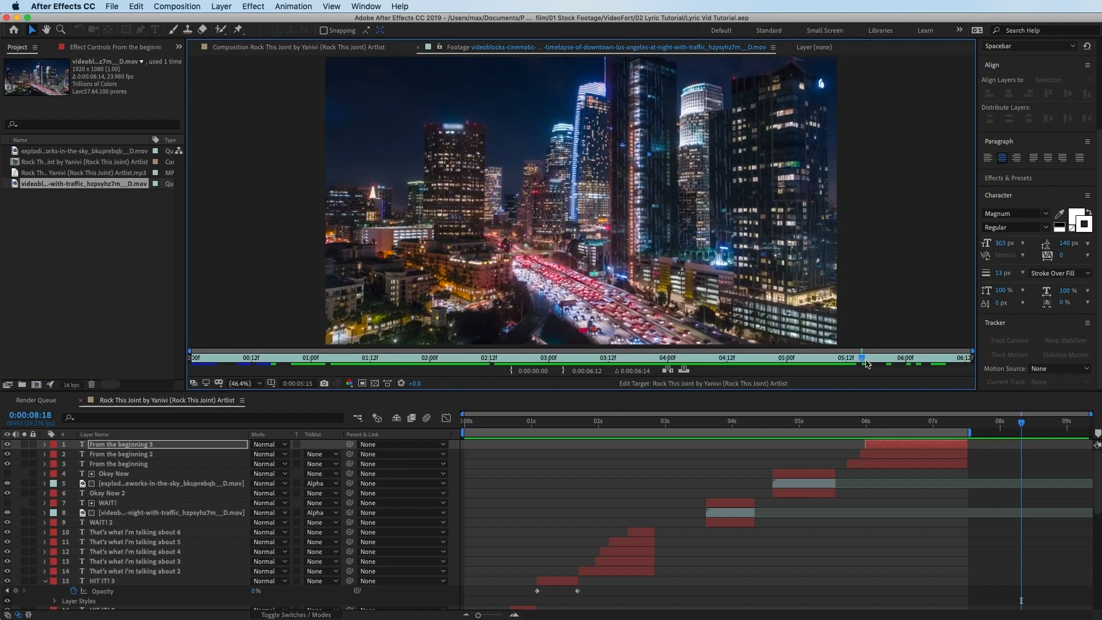
click(320, 357)
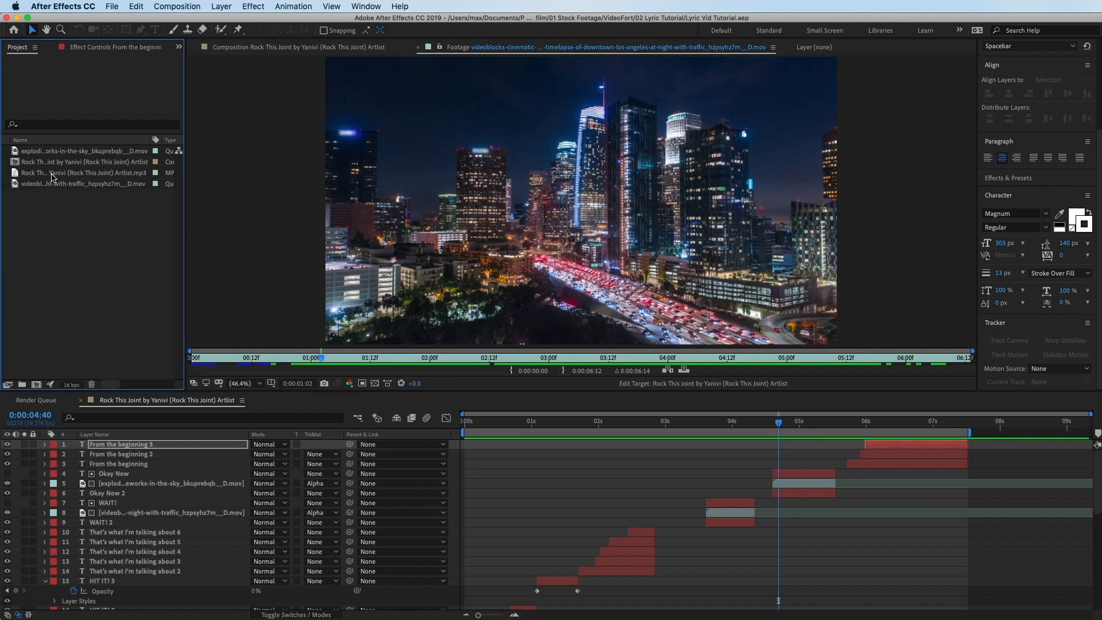
Create a new composition from the Rock This Joint MP3 and display the audio layer's waveform.
click(31, 173)
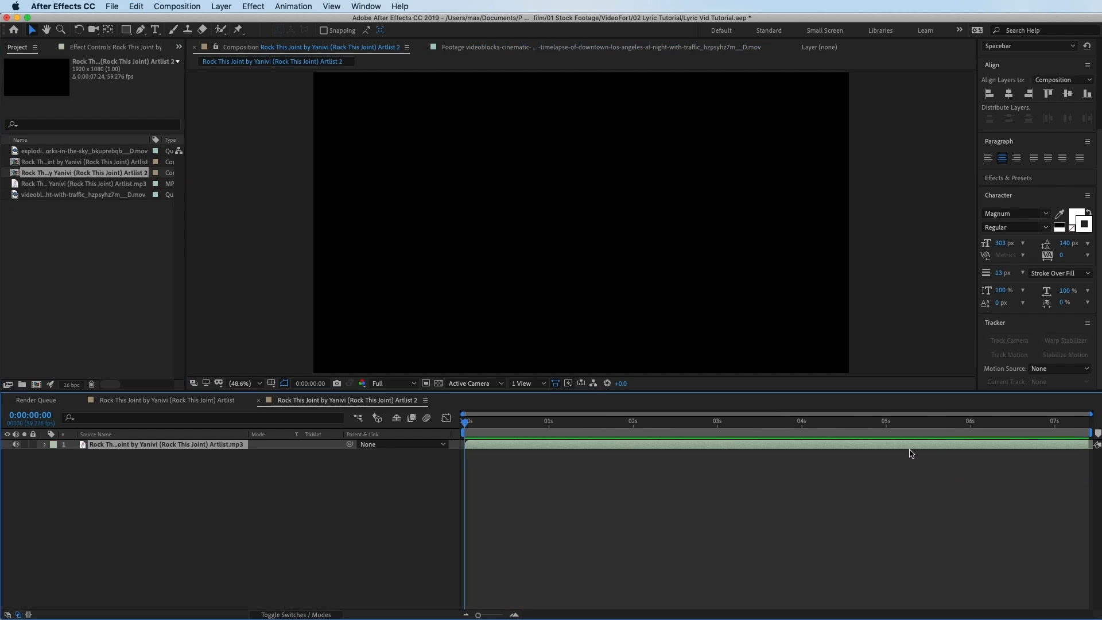
drag(500, 422, 474, 424)
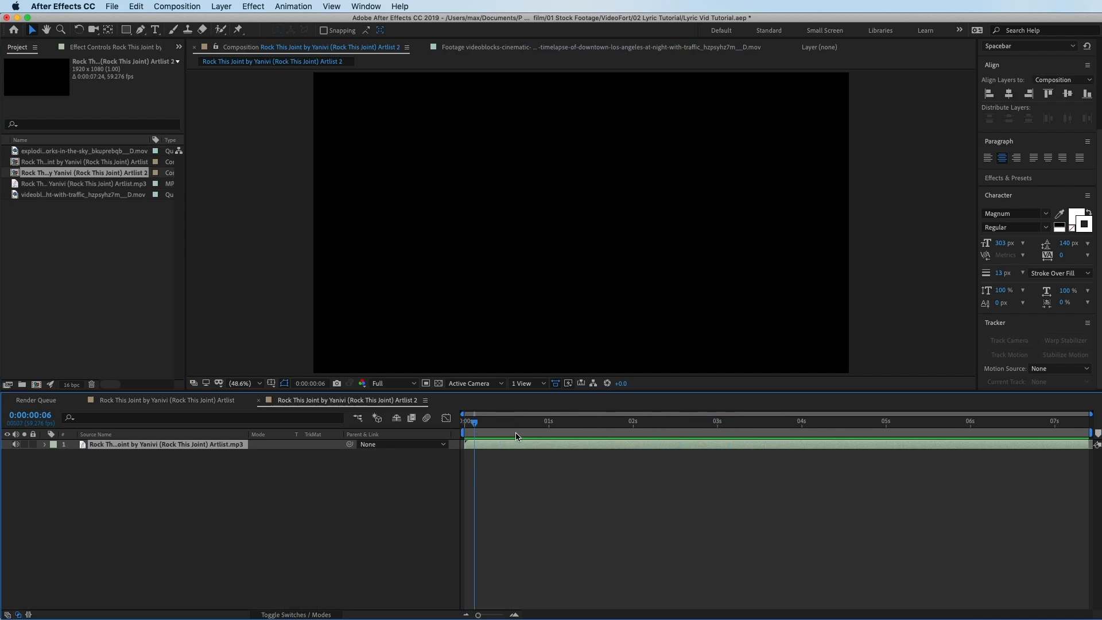
click(724, 456)
click(726, 446)
key(l)
key(l)
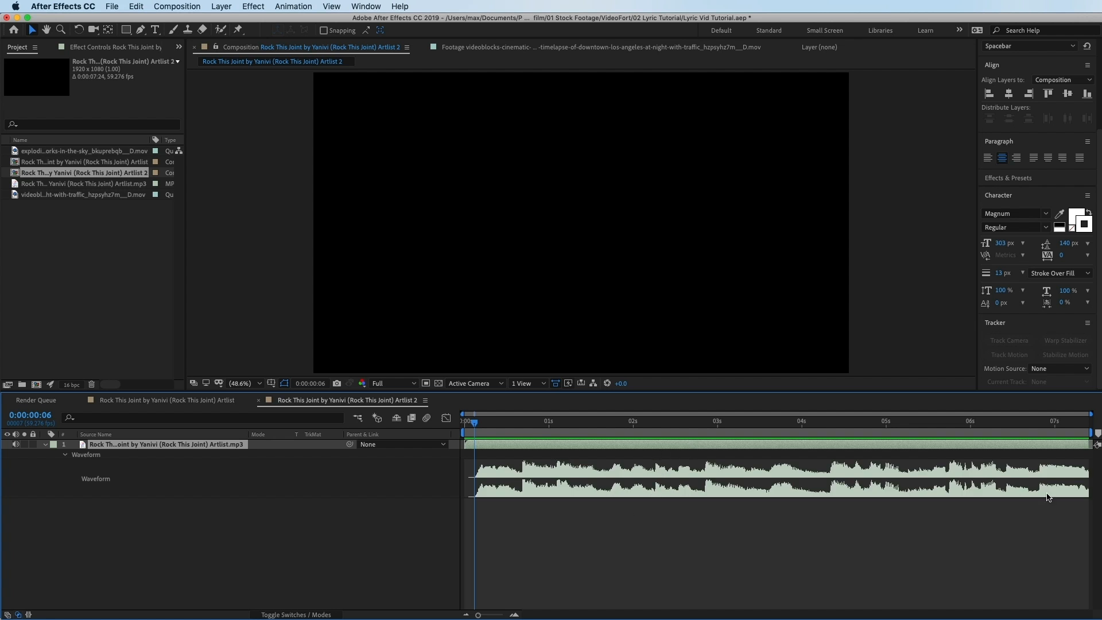
Scrub along the audio waveform and place the current time at 0:00:00:07, where the sound begins.
drag(475, 422, 655, 425)
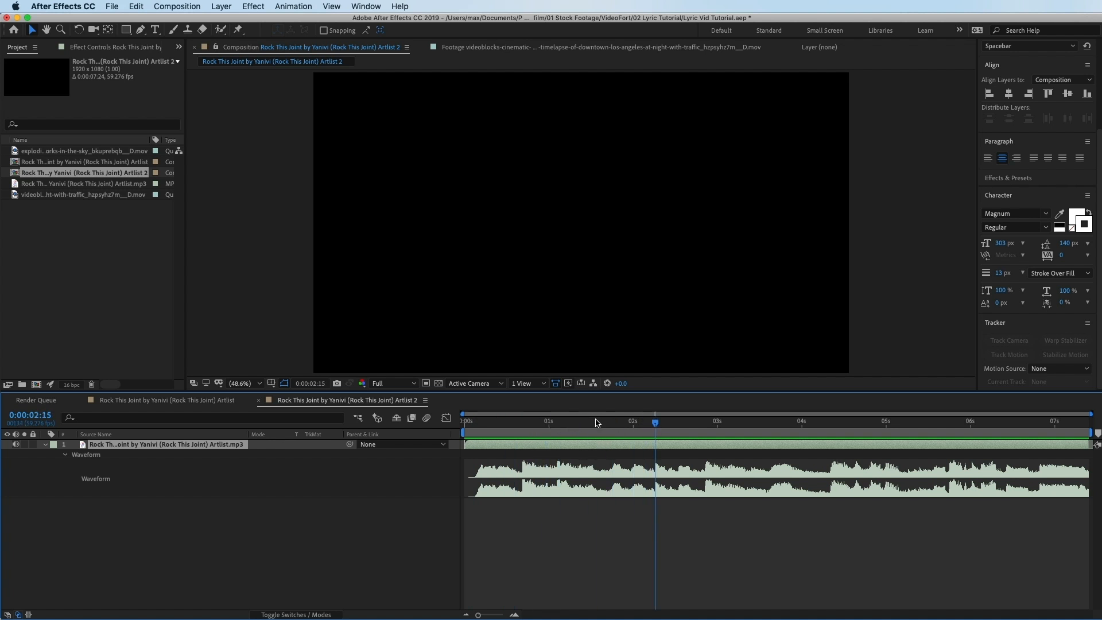
drag(552, 432, 510, 431)
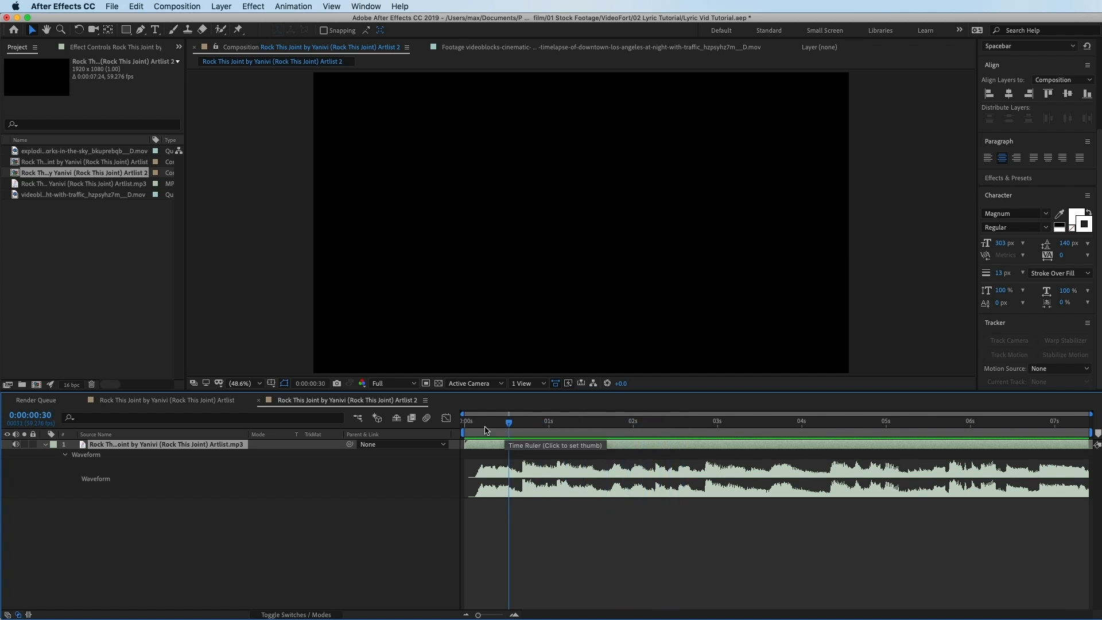
click(474, 424)
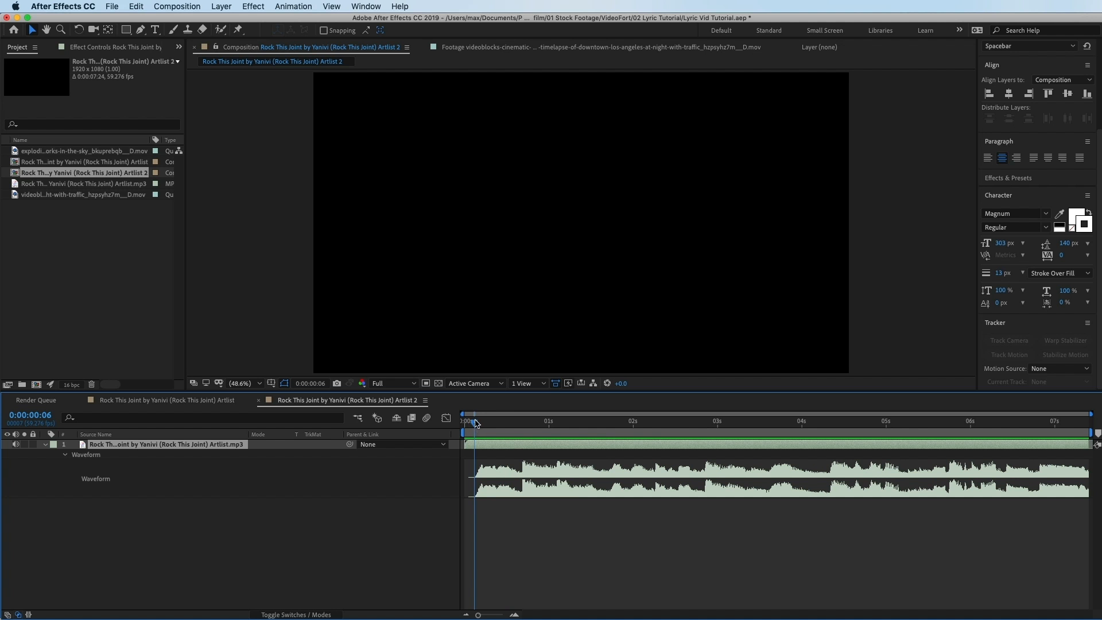
drag(474, 425, 471, 448)
mouse_move(471, 423)
mouse_down()
mouse_move(511, 427)
mouse_move(476, 433)
mouse_up()
Add a text layer reading "HIT IT" to the composition.
click(155, 29)
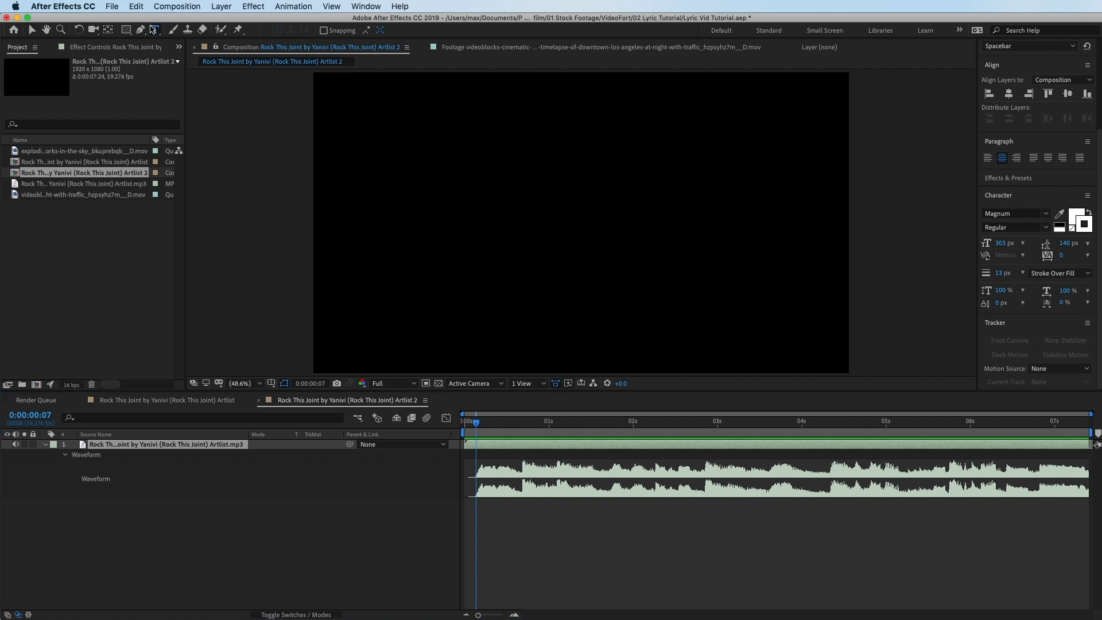
click(489, 190)
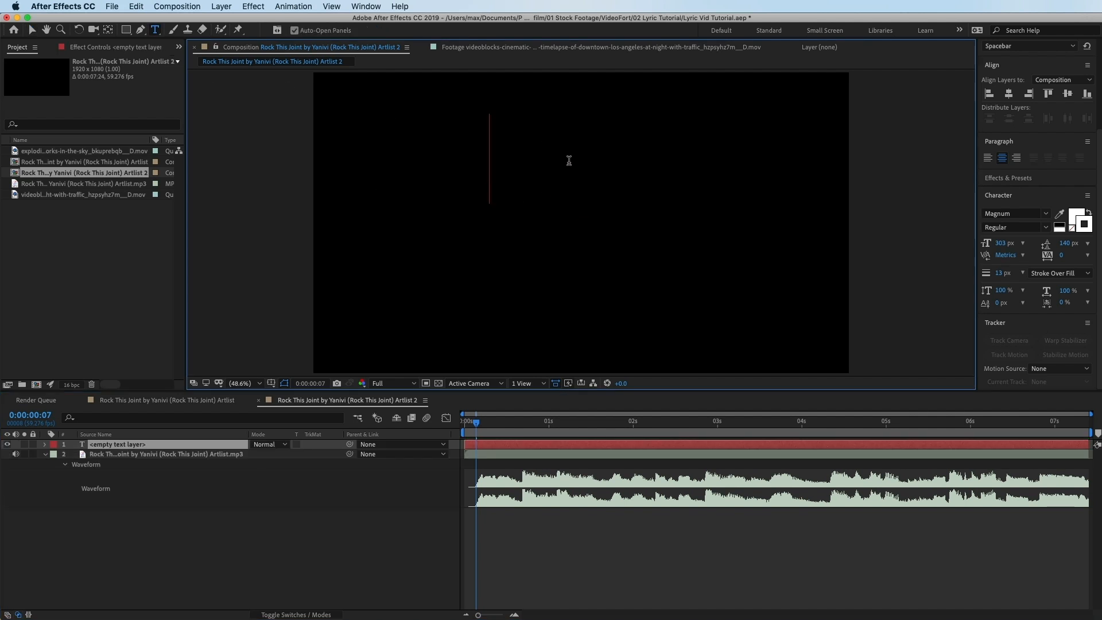
text(H)
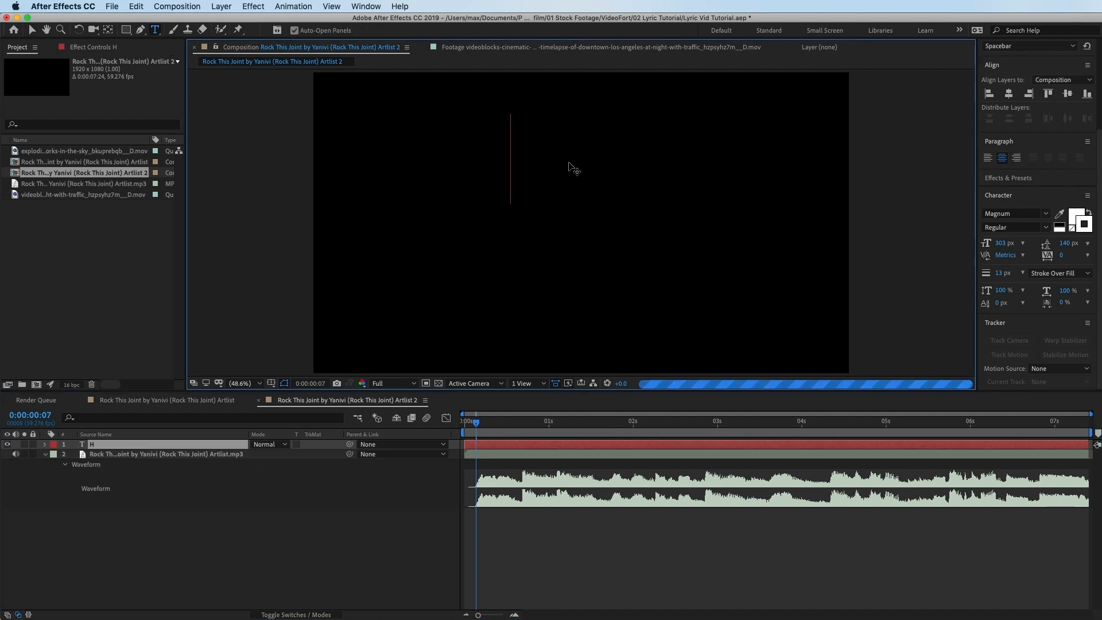
text(IT IT)
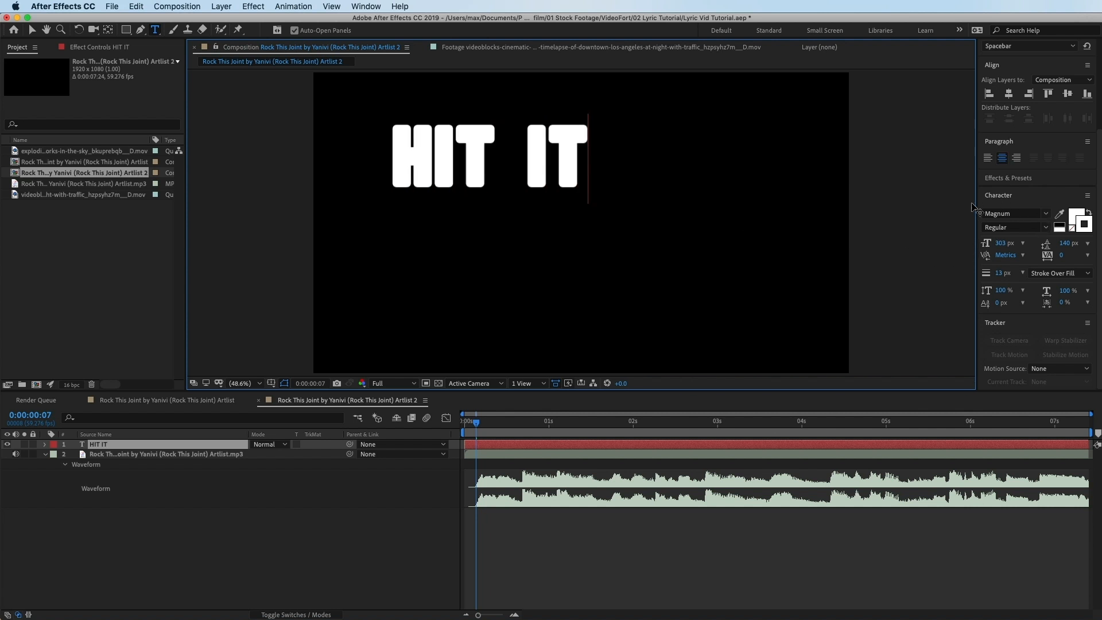
click(32, 29)
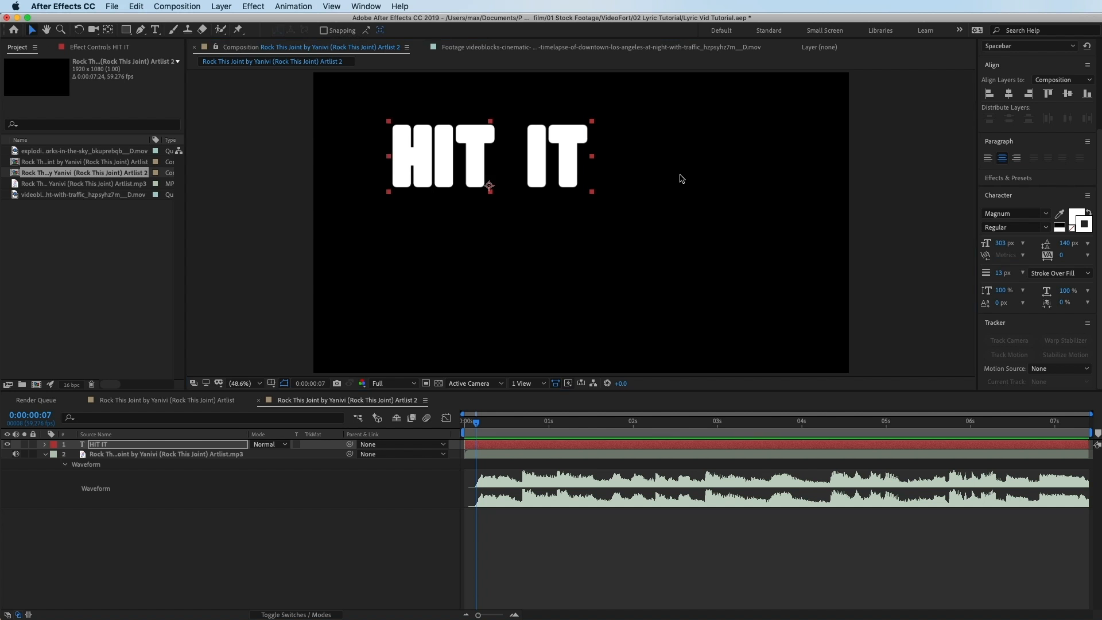
Move the "HIT IT" text toward the middle and align it horizontally and vertically to the composition's centre.
drag(554, 151, 634, 184)
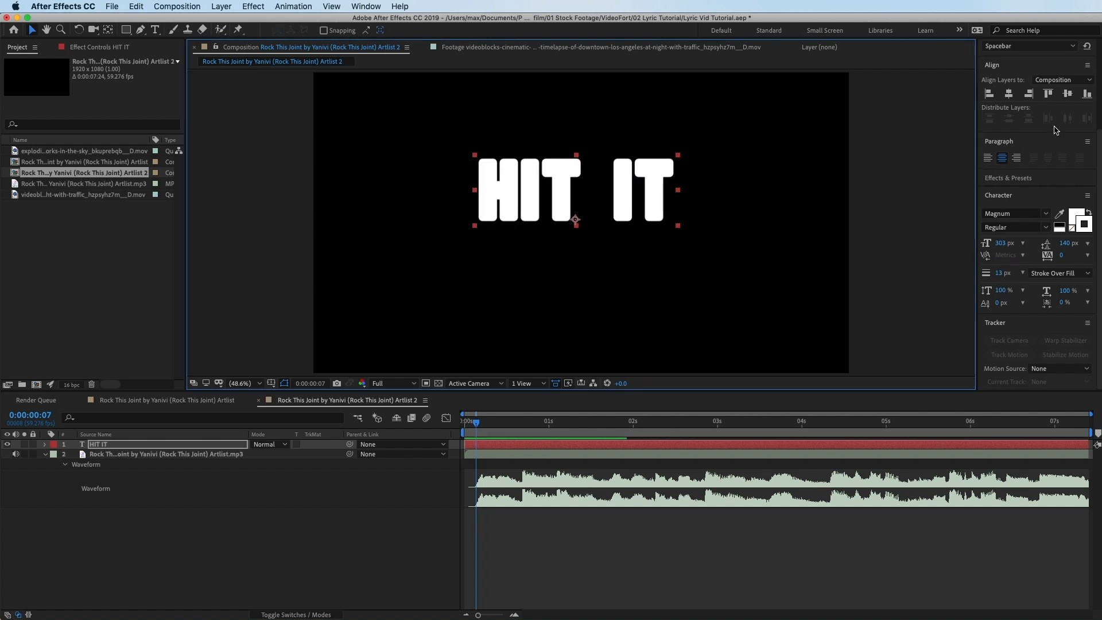
click(1009, 94)
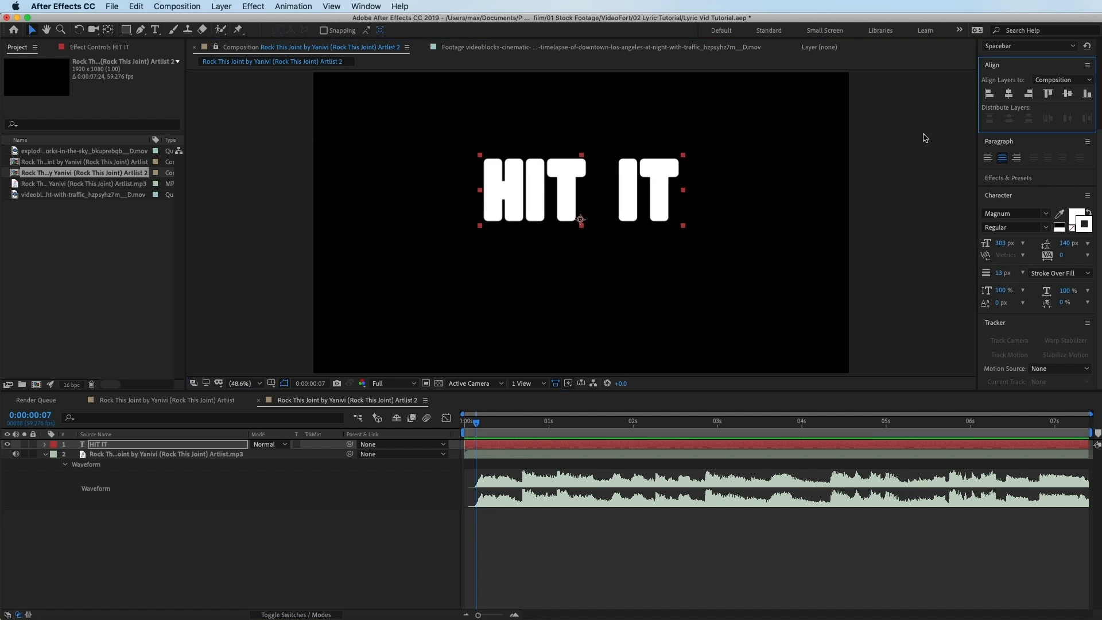
click(1066, 95)
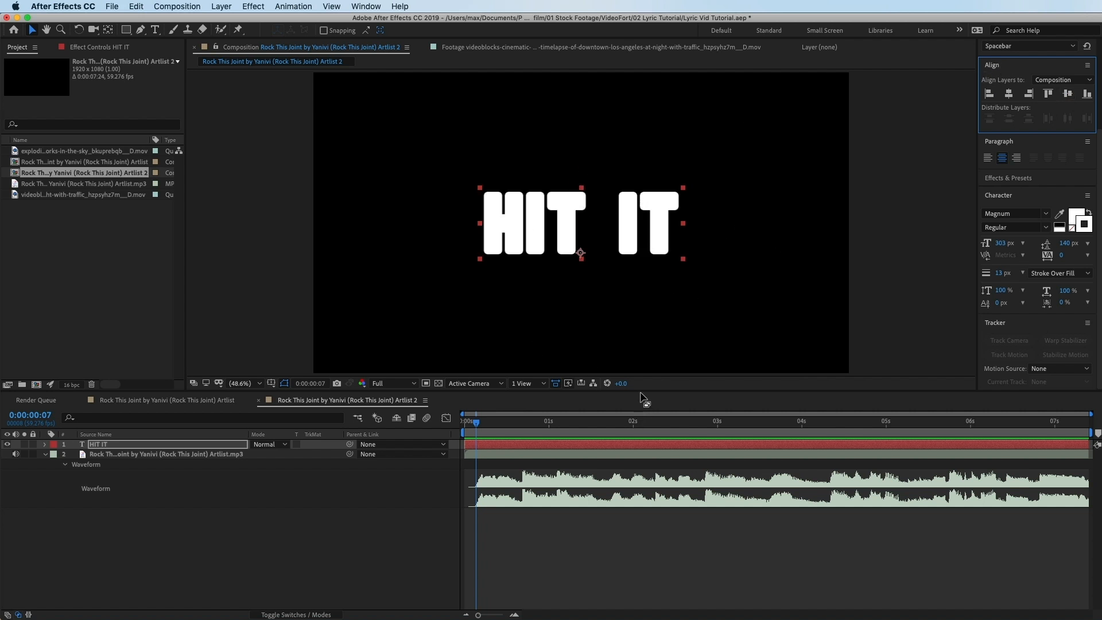
Enlarge the composition view slightly and move the "HIT IT" layer's anchor point to the centre of the text.
drag(641, 393, 641, 404)
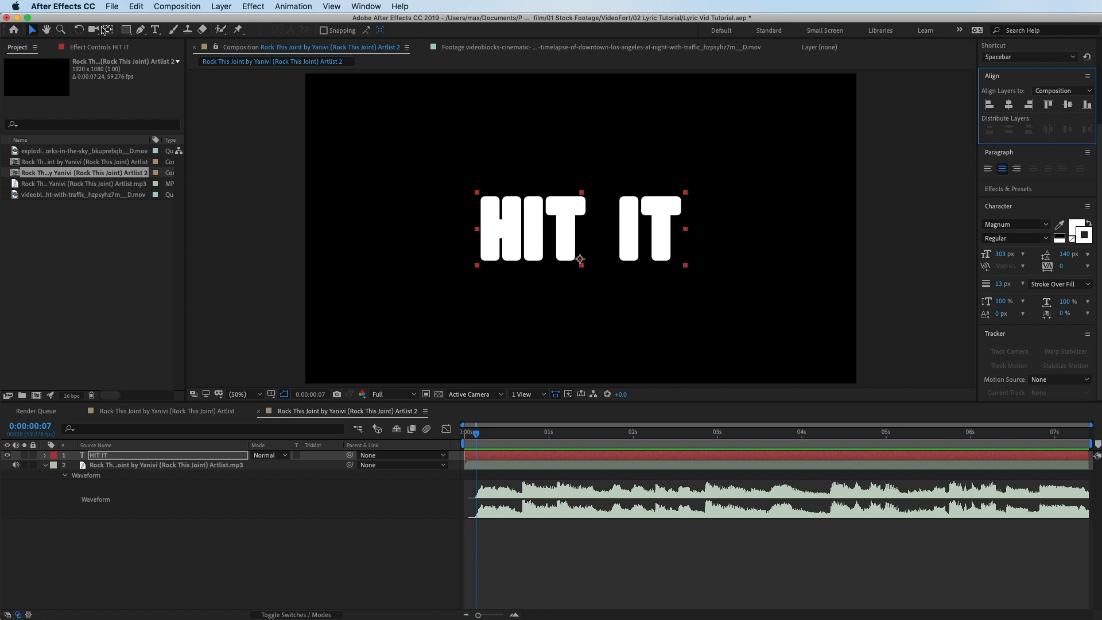
click(106, 29)
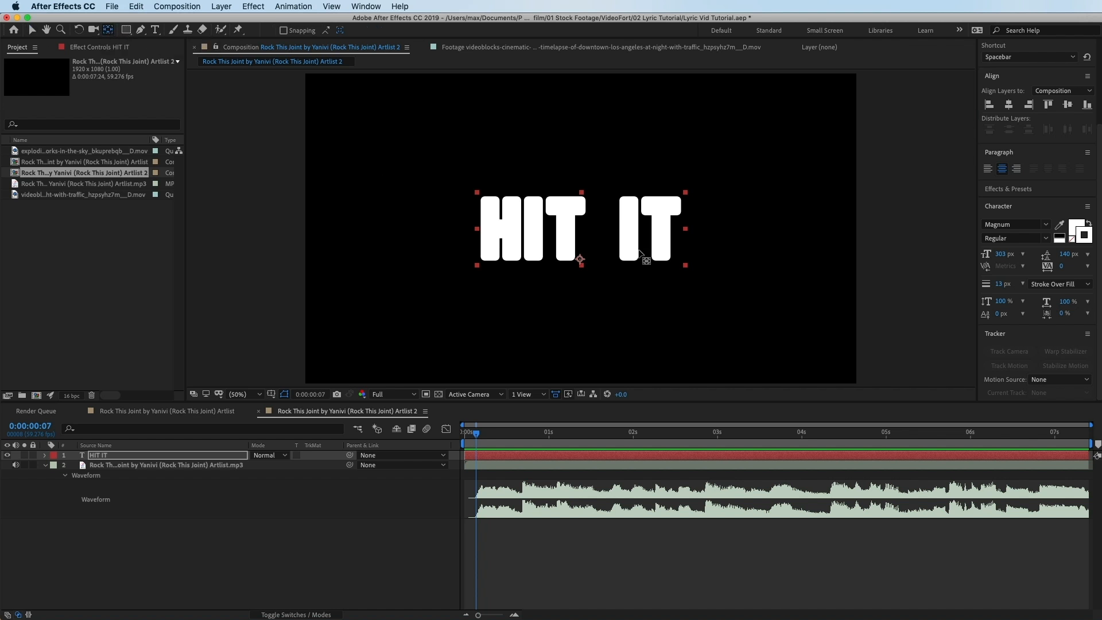
drag(580, 259, 581, 229)
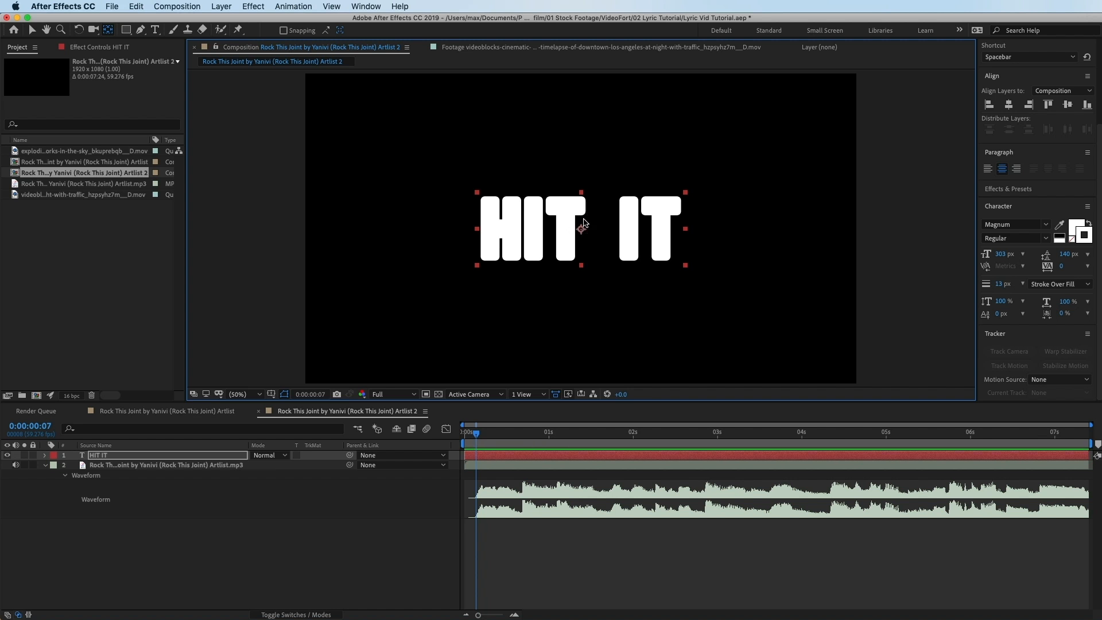
key(v)
Split the "HIT IT" layer at 0:00:00:39 and scale the second part to 136%.
drag(475, 436, 519, 440)
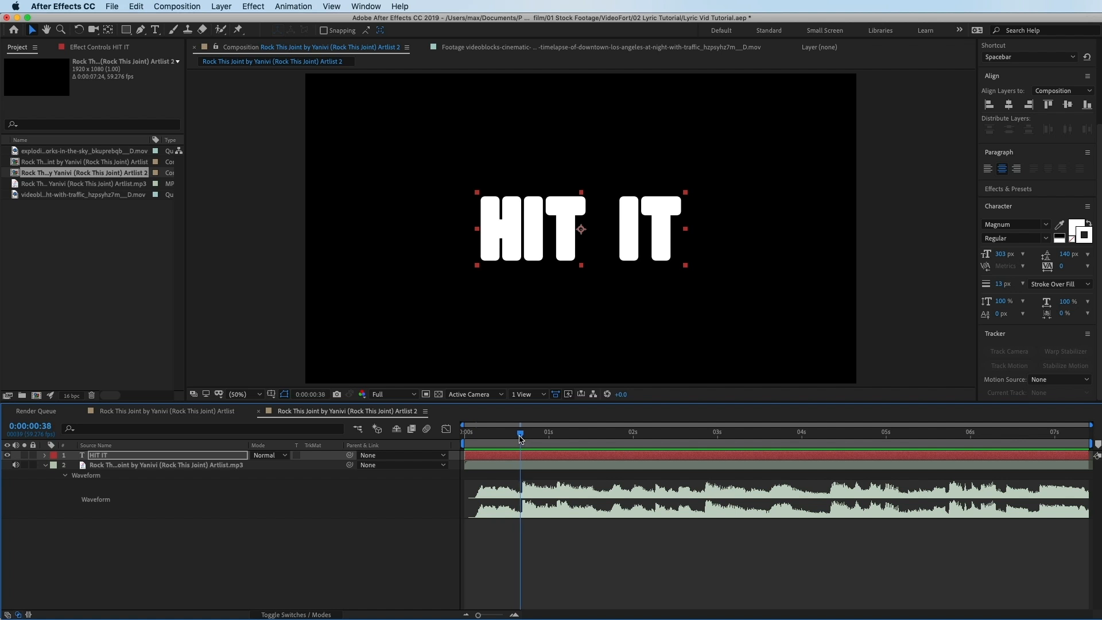
click(529, 456)
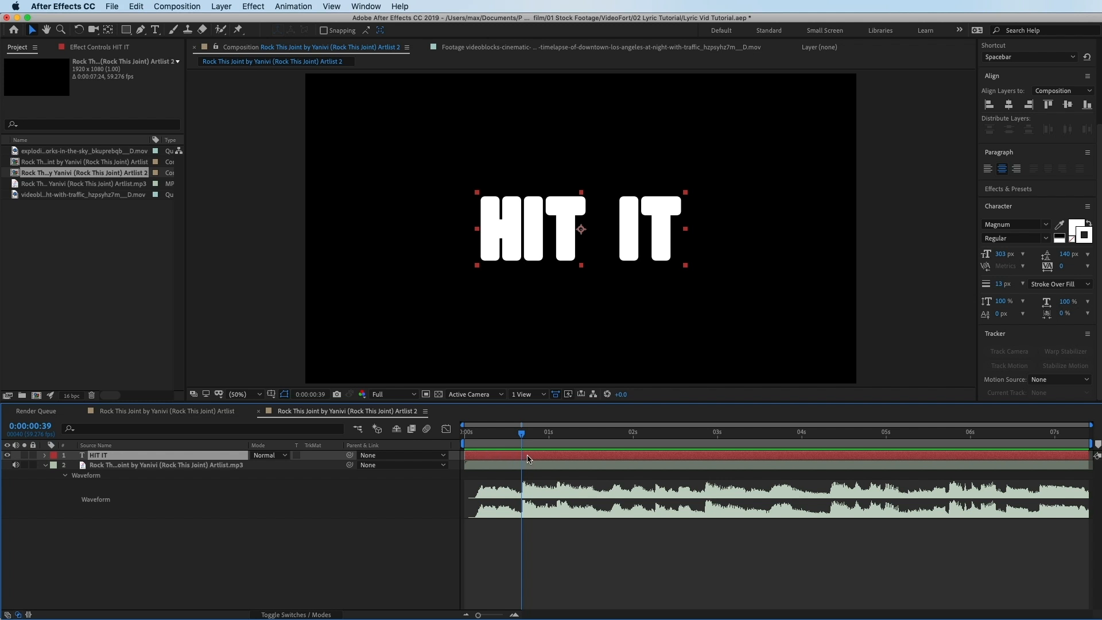
key(super+shift+d)
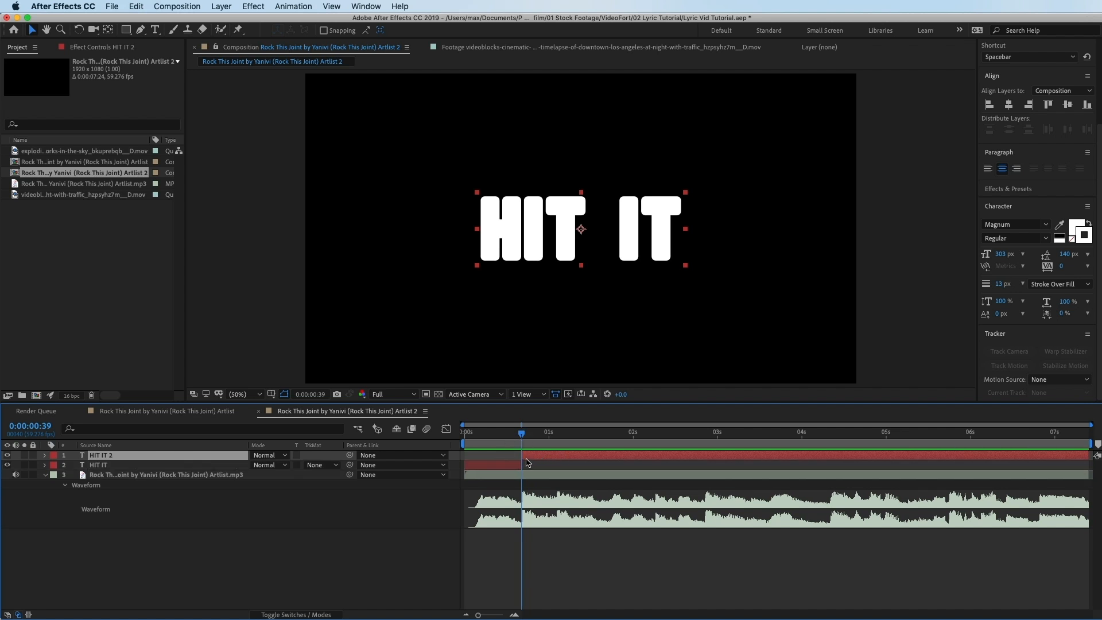
key(s)
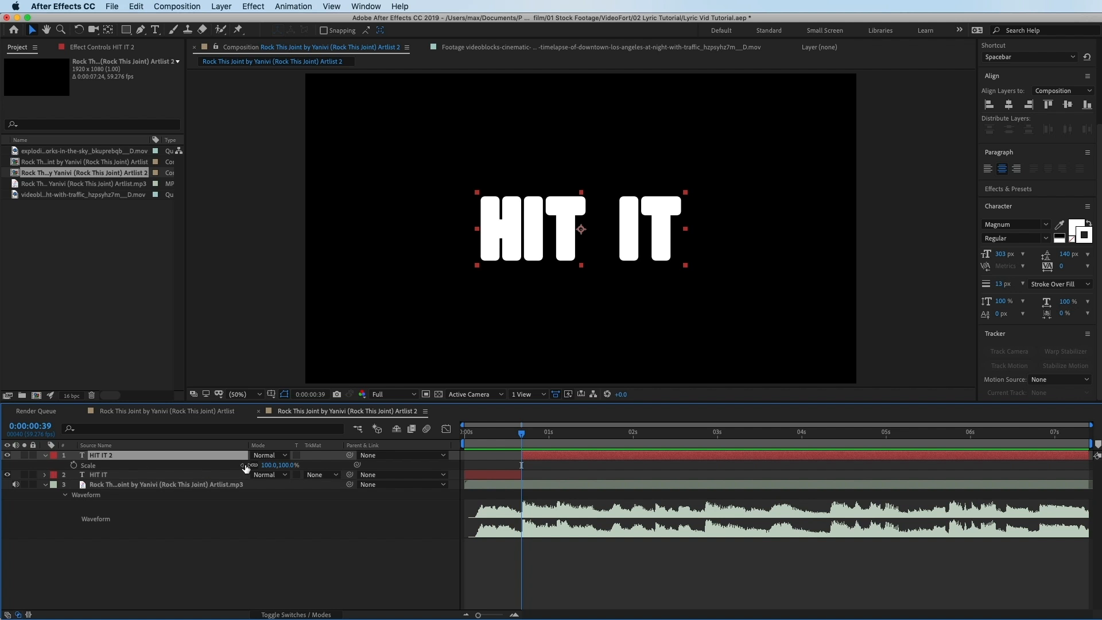
drag(274, 464, 361, 462)
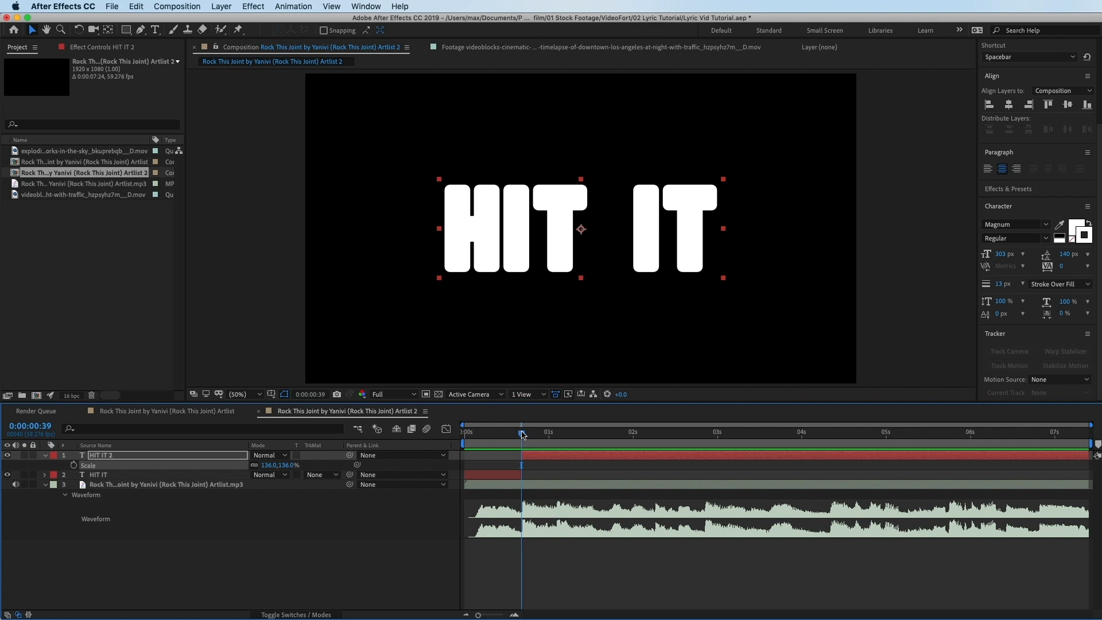
Split the "HIT IT 2" layer at 0:00:01:04 and scale the new last part to 200%.
drag(522, 435, 556, 443)
click(561, 457)
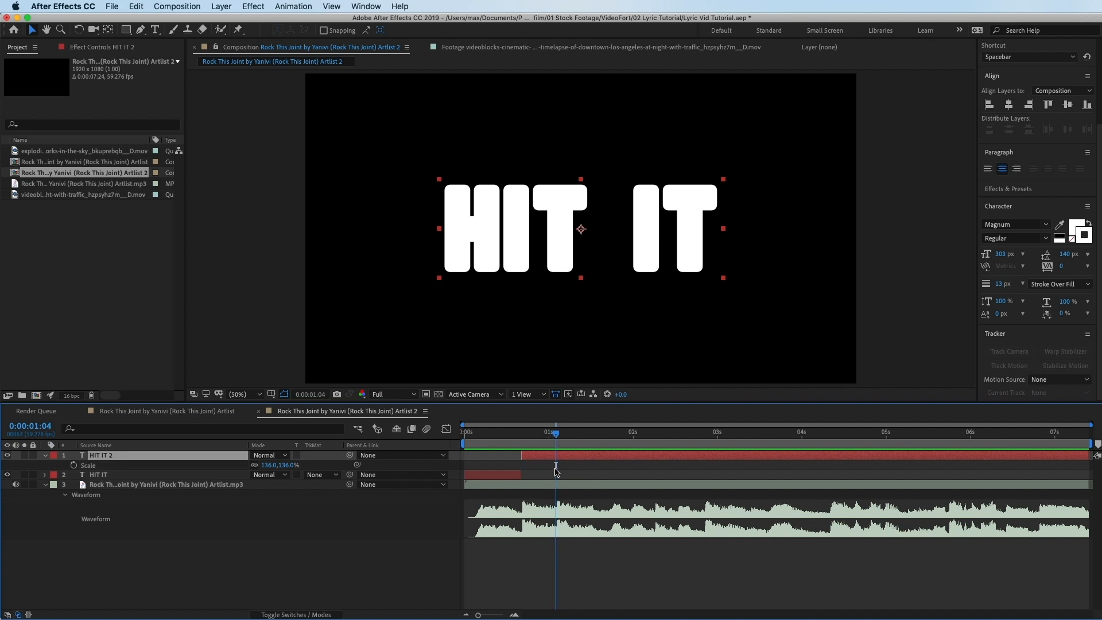
key(super+shift+d)
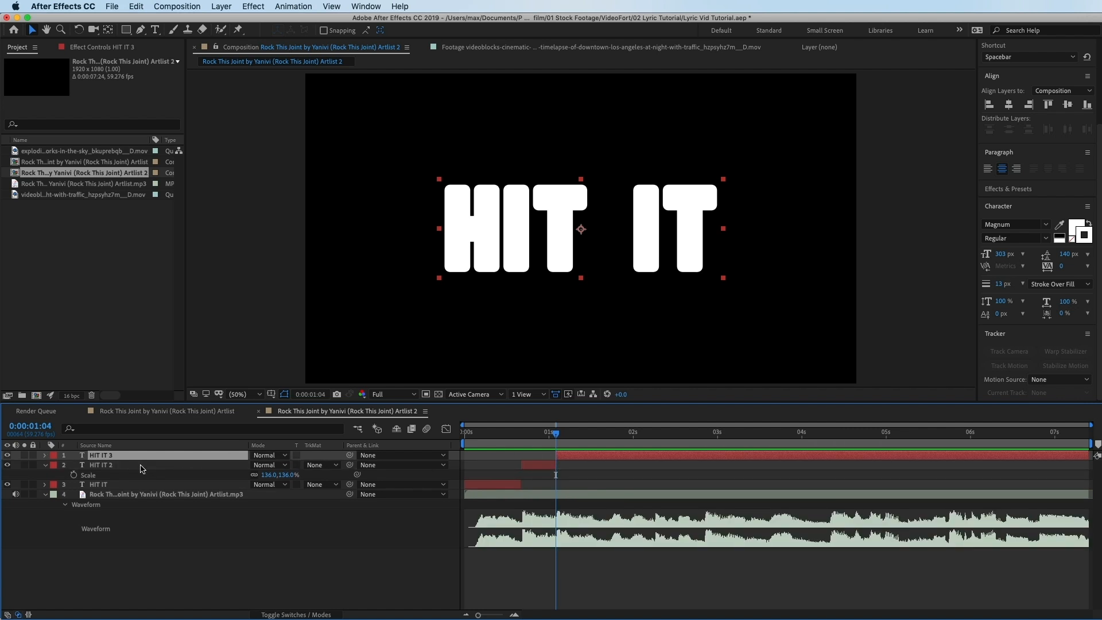
key(s)
drag(267, 465, 306, 467)
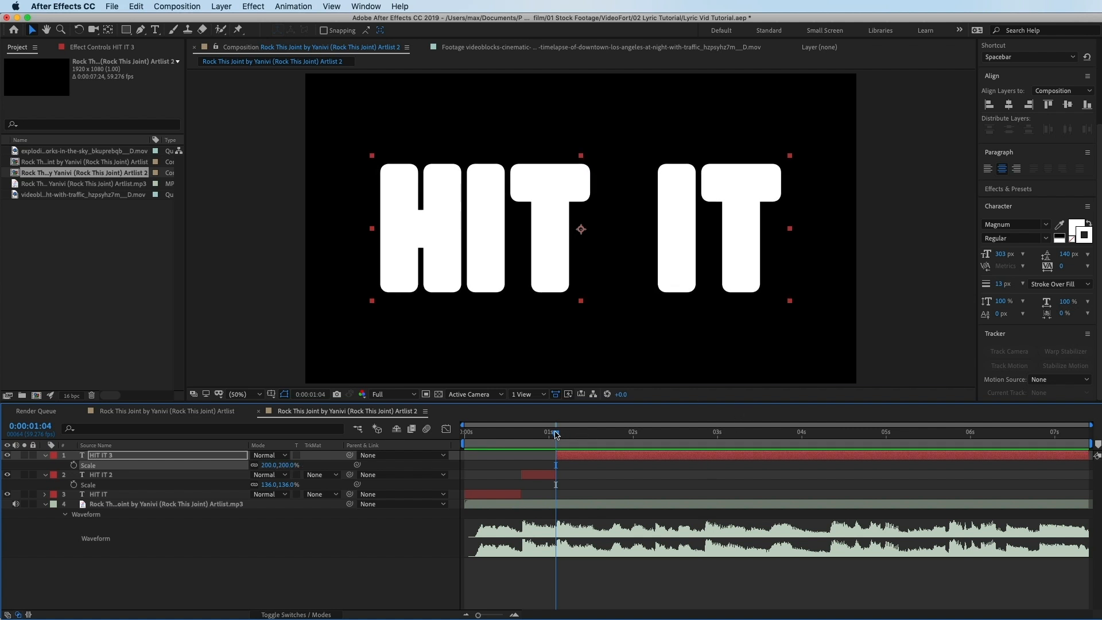
Find the end of the third "HIT IT" in the audio and trim the "HIT IT 3" layer's end to 0:00:01:41.
key(space)
key(space)
drag(555, 434, 588, 440)
drag(580, 439, 607, 446)
click(610, 458)
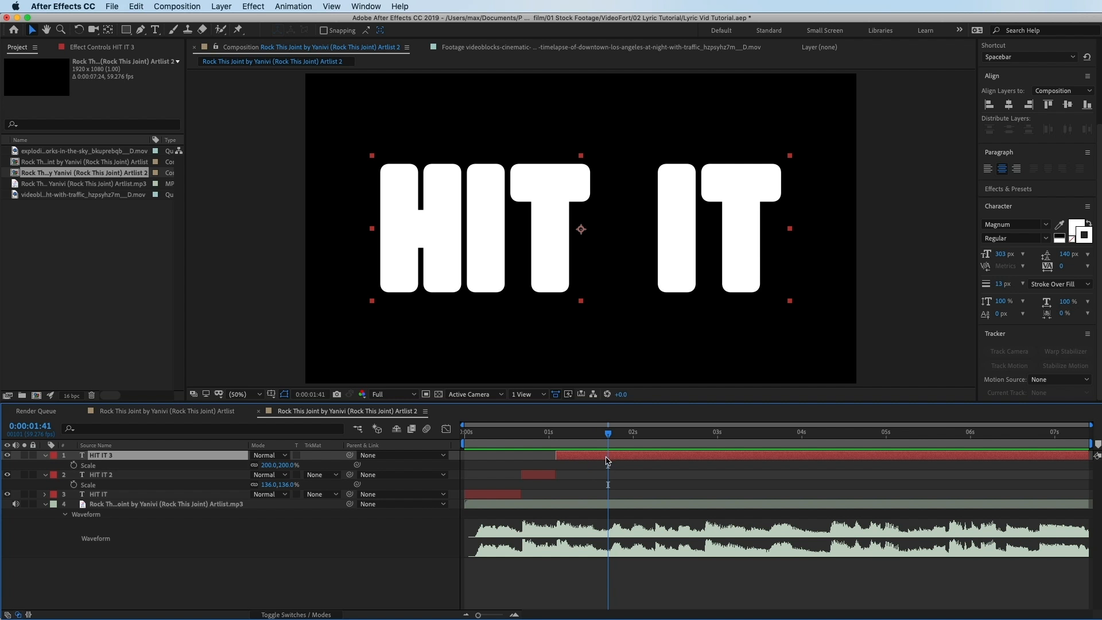
key(alt+bracketright)
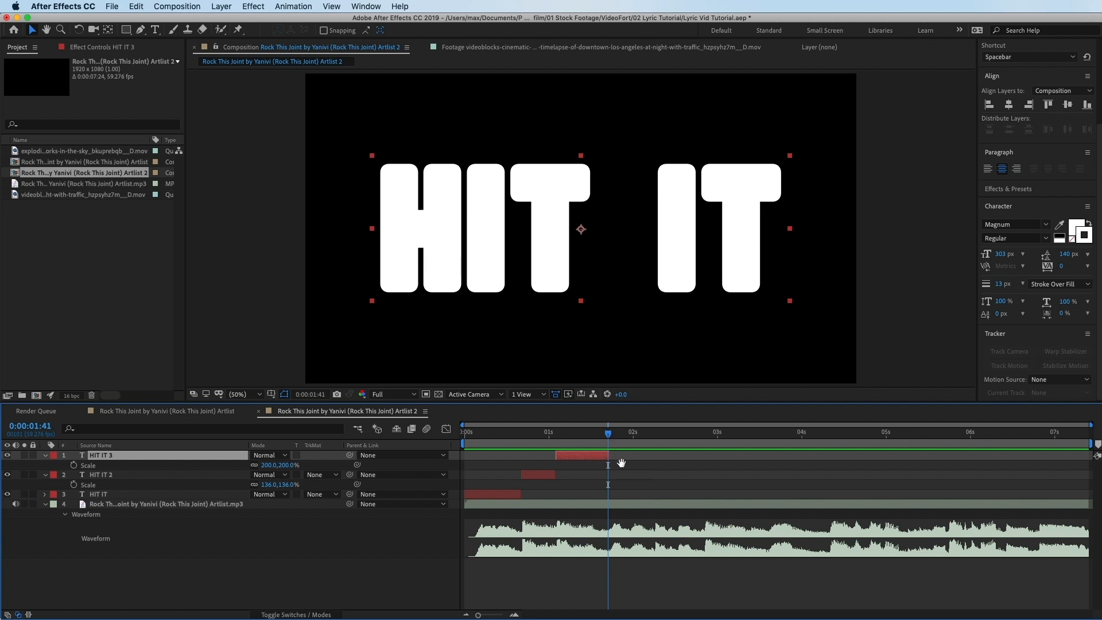
Keyframe the "HIT IT 3" layer's opacity from 100% at 0:00:01:04 to 0% at 0:00:01:41.
key(space)
key(space)
drag(597, 439, 558, 440)
key(t)
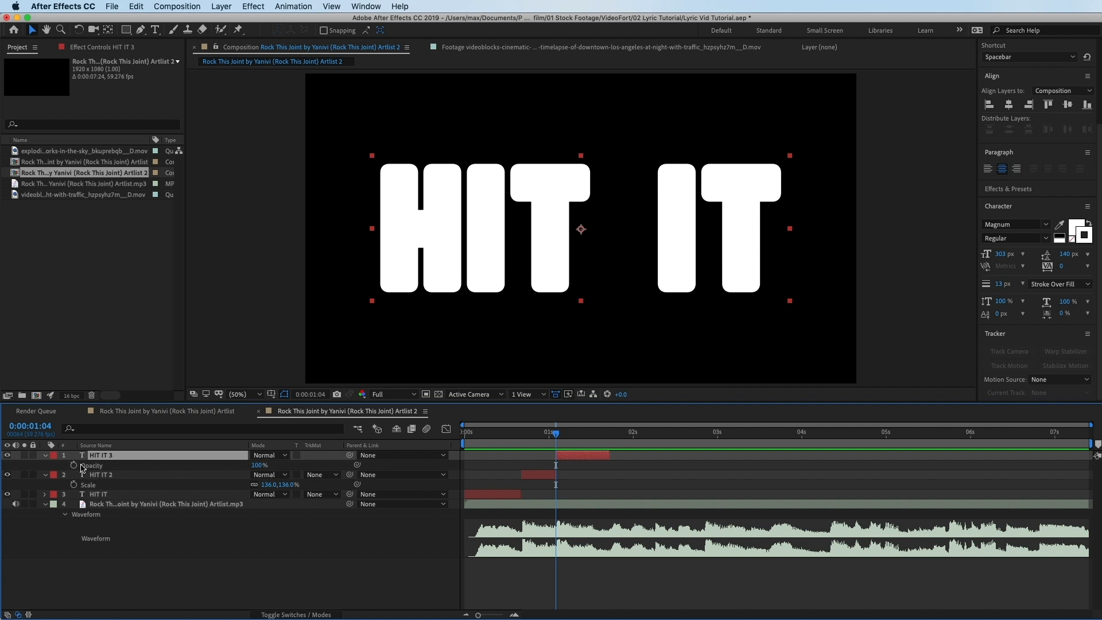
click(74, 466)
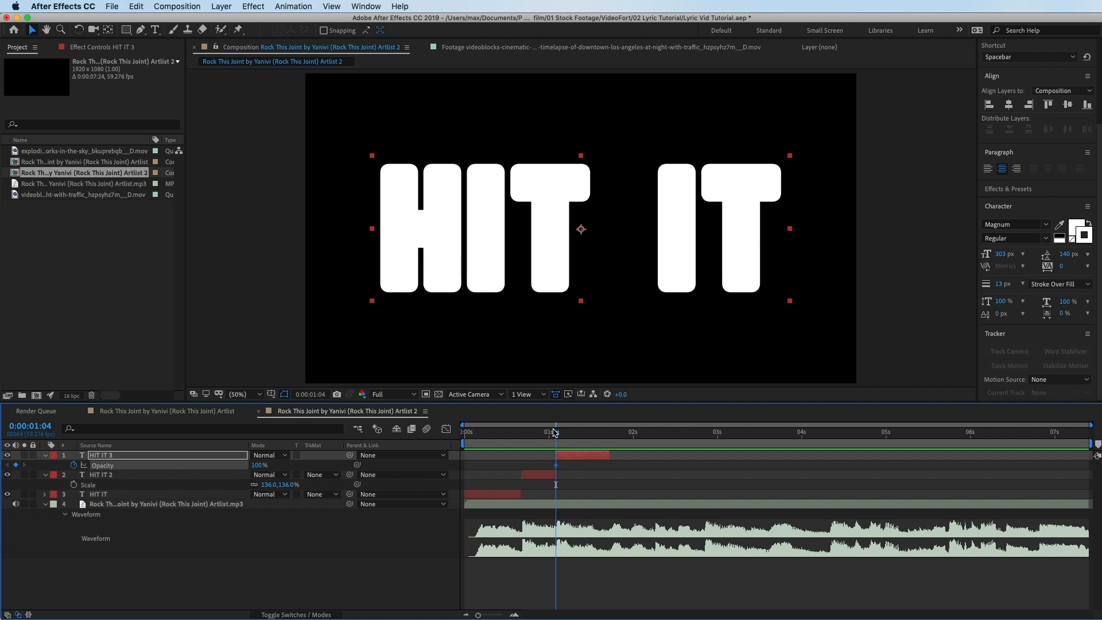
drag(555, 433, 607, 433)
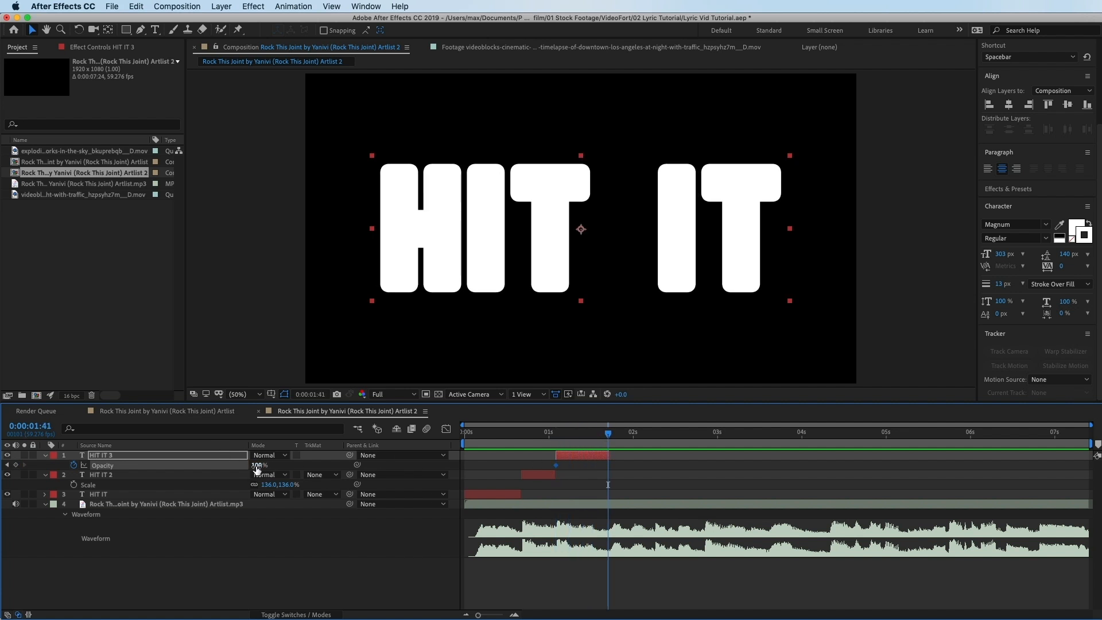
drag(257, 467, 178, 462)
drag(553, 434, 619, 437)
Trim the start of the first "HIT IT" layer to 0:00:00:06.
mouse_move(482, 432)
mouse_down()
mouse_move(428, 434)
mouse_move(474, 439)
mouse_up()
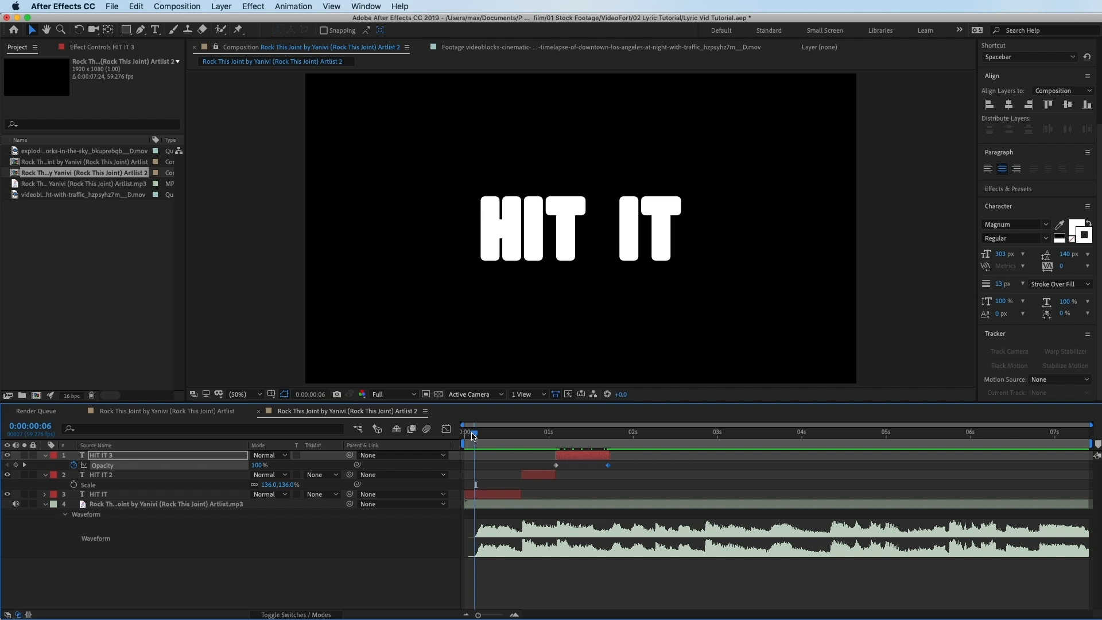
click(476, 491)
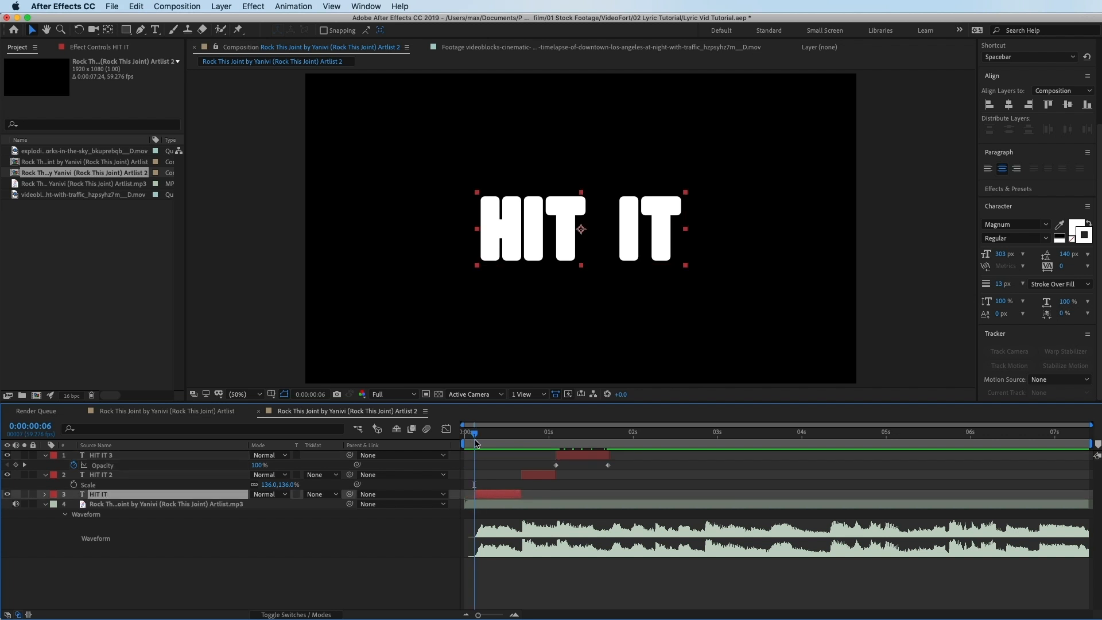
Preview the "HIT IT" sequence with the work area ending at 0:00:01:45, restore the full work area and scrub through the next lyric.
key(space)
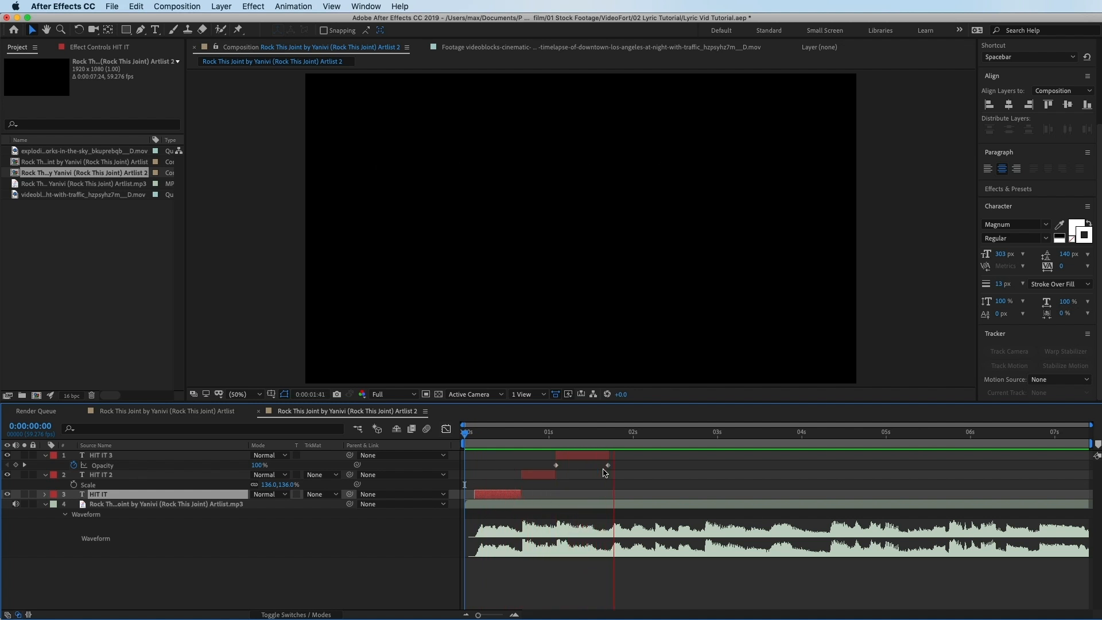
key(space)
click(615, 441)
key(n)
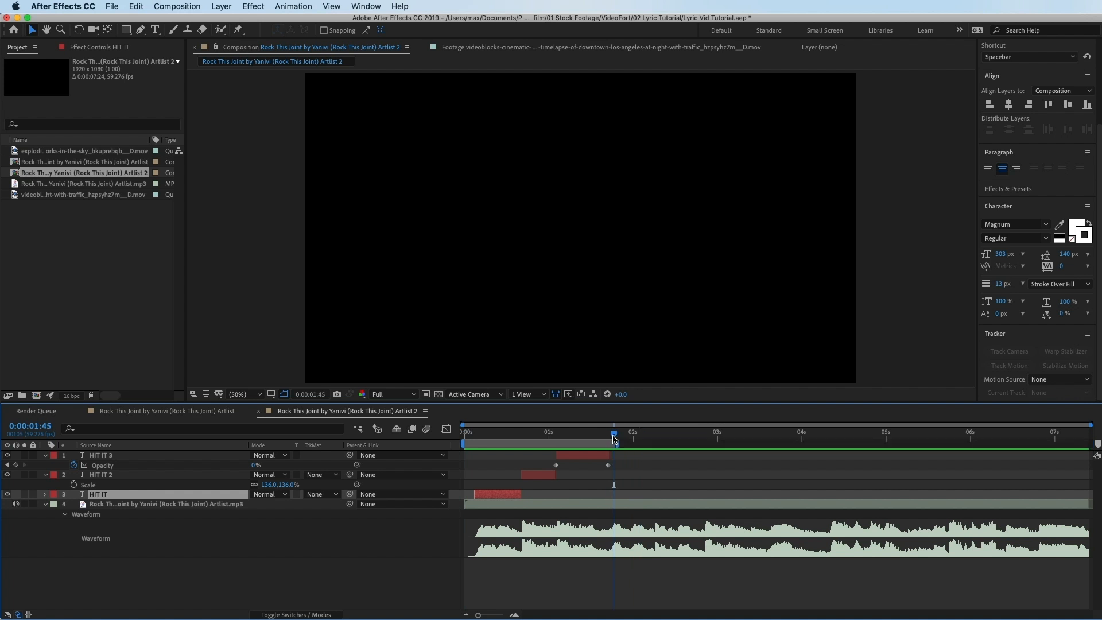
key(space)
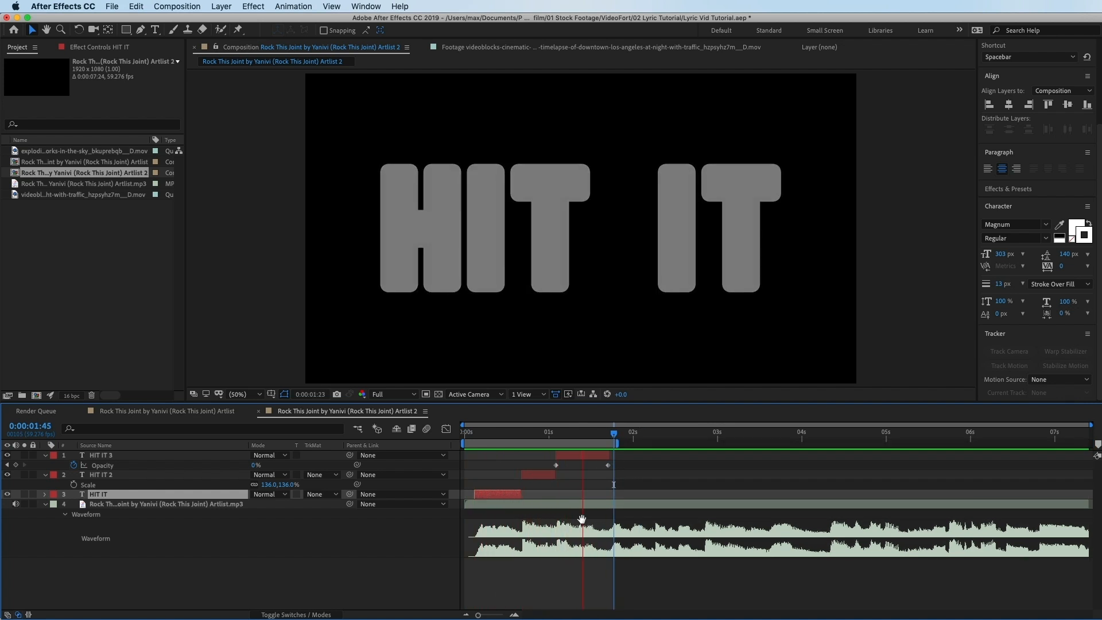
key(space)
drag(619, 443, 1092, 443)
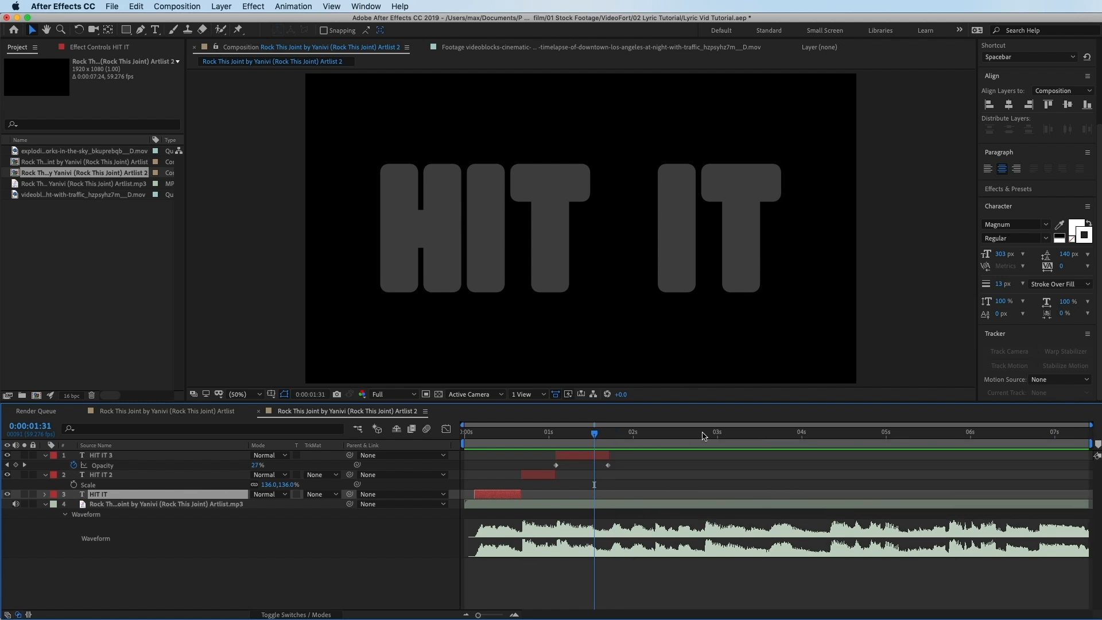
drag(595, 435, 705, 445)
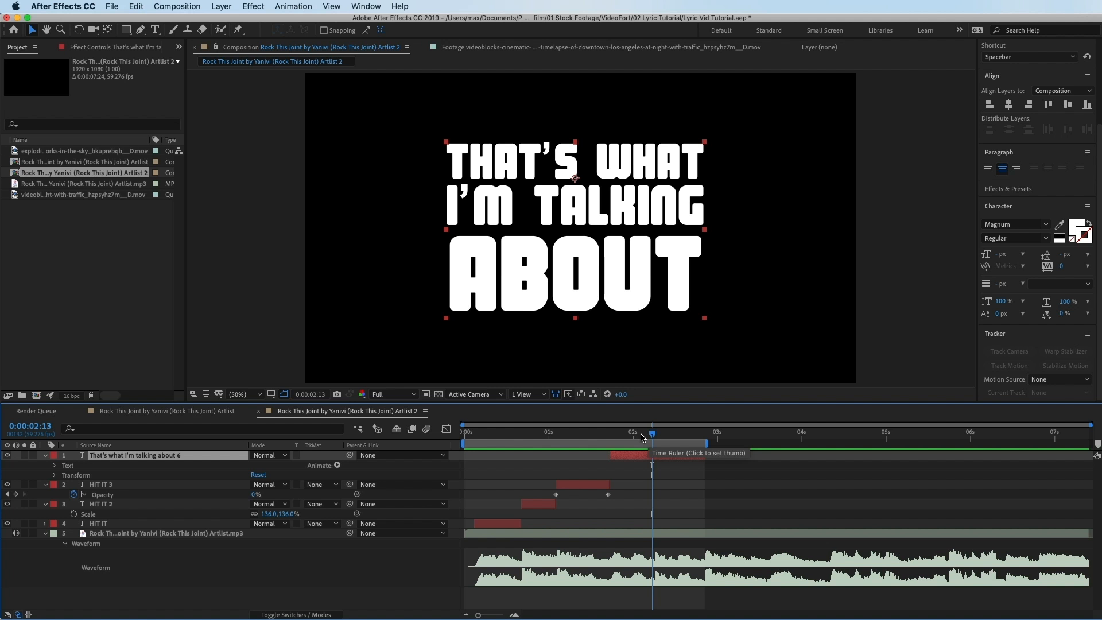
Duplicate the "That's what I'm talking about 6" layer and trim the copy's start to 0:00:01:56.
click(641, 437)
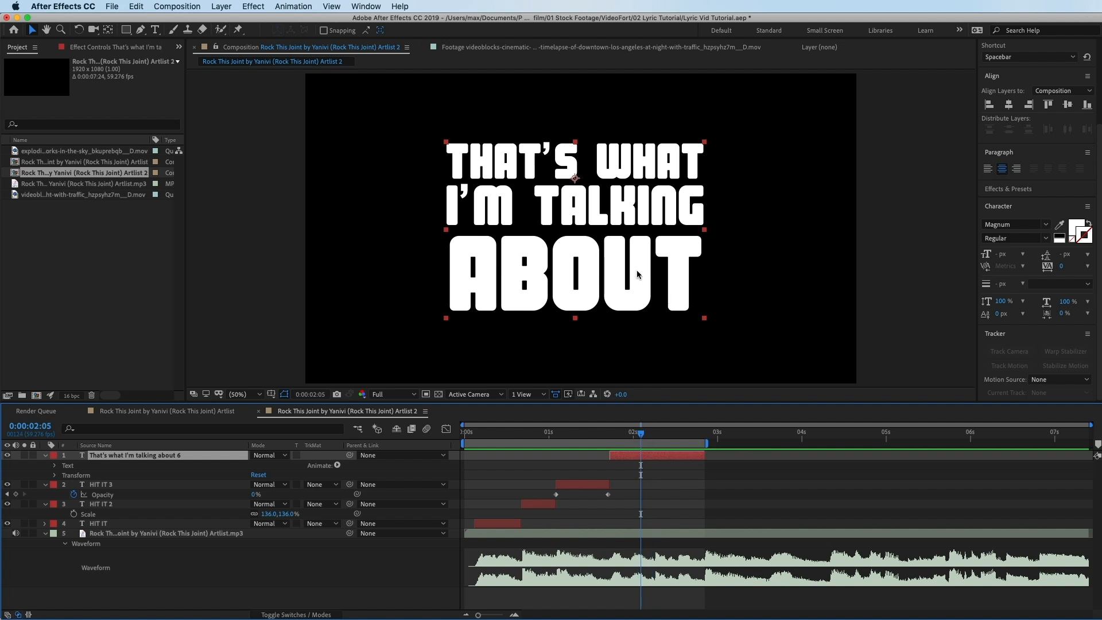
click(610, 435)
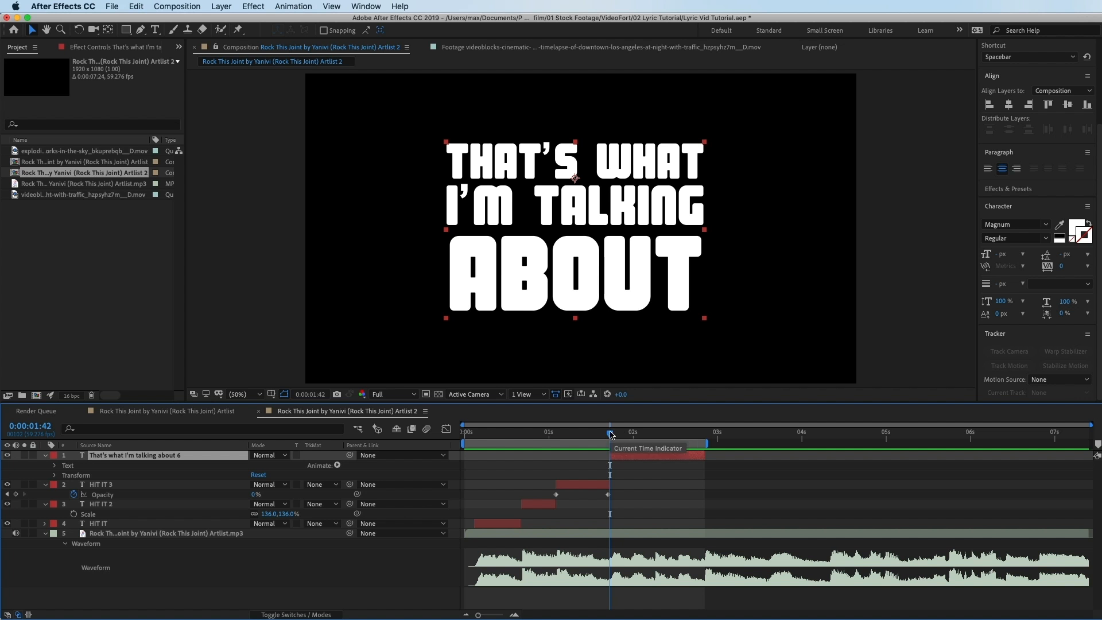
key(equal)
key(equal)
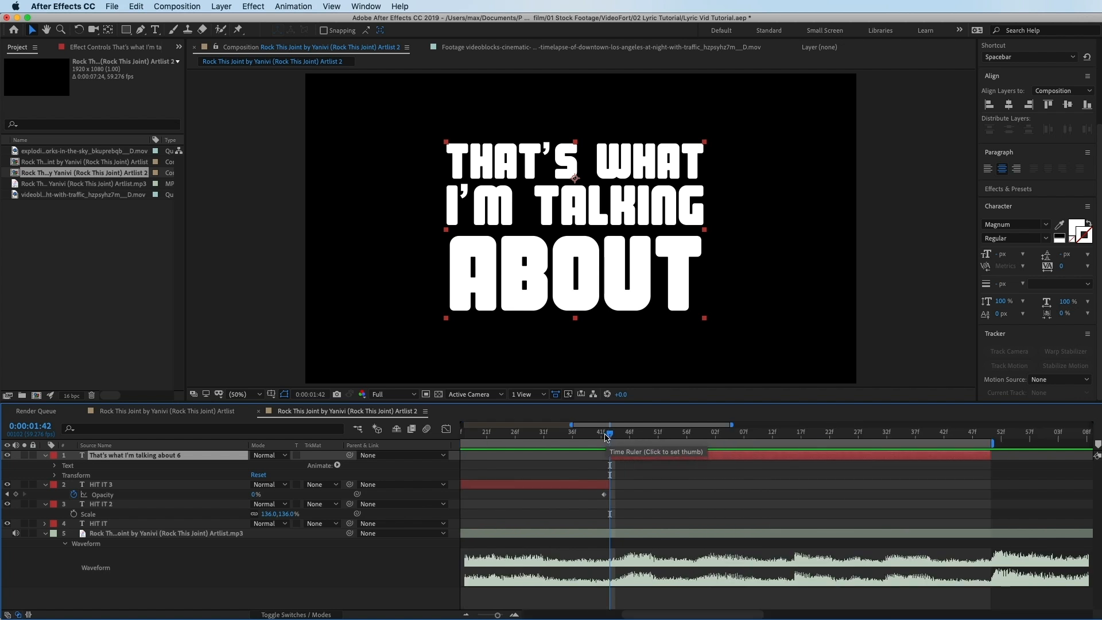
click(622, 437)
drag(622, 438, 691, 451)
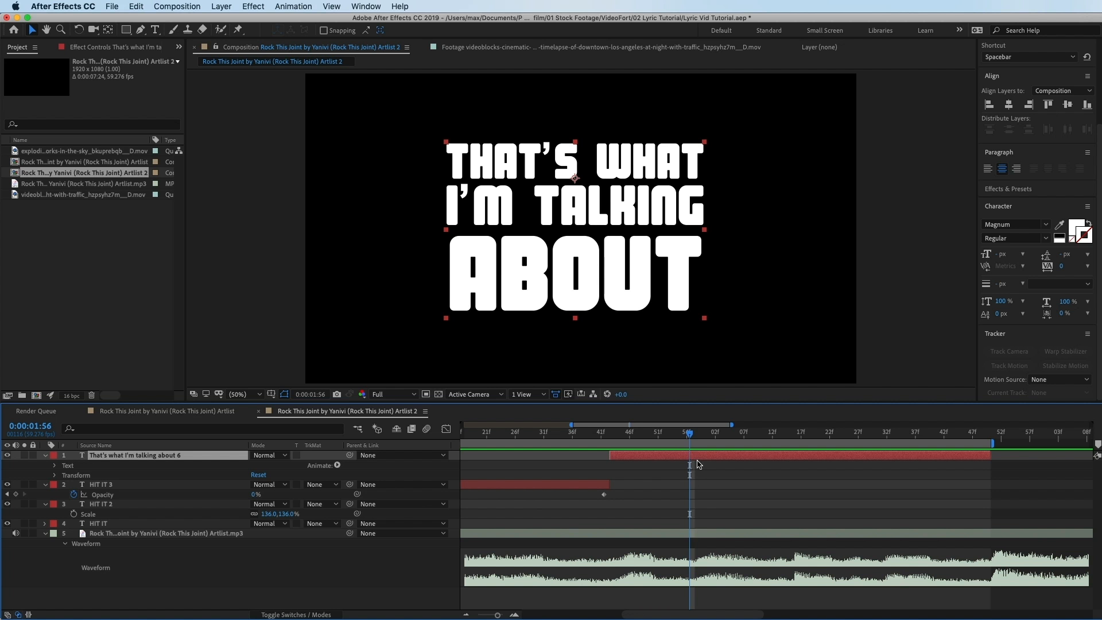
key(super+d)
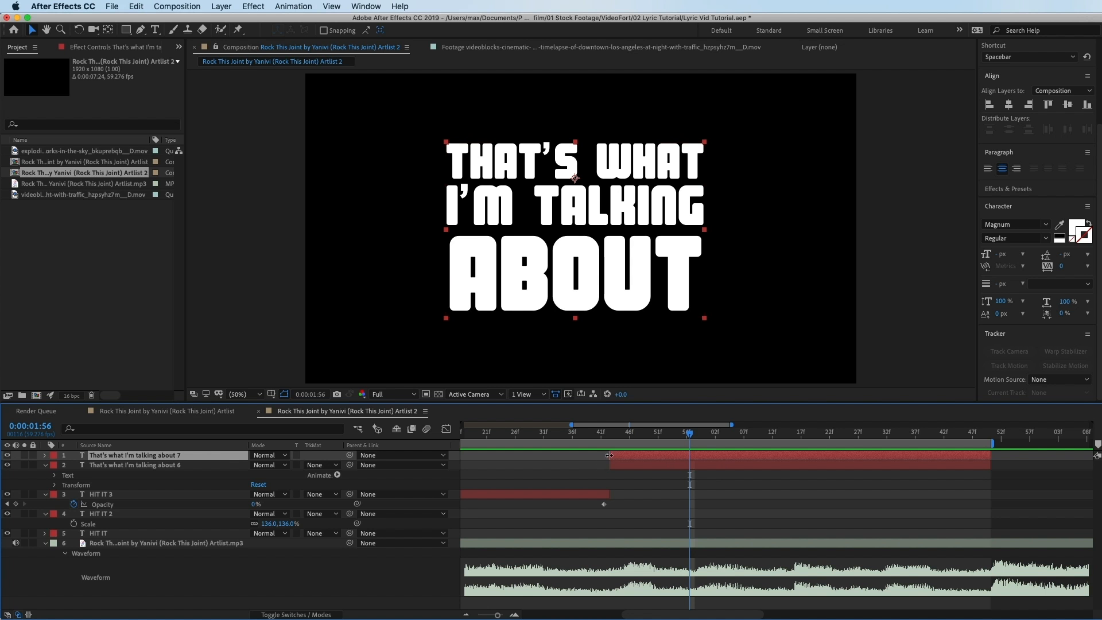
drag(609, 455, 684, 457)
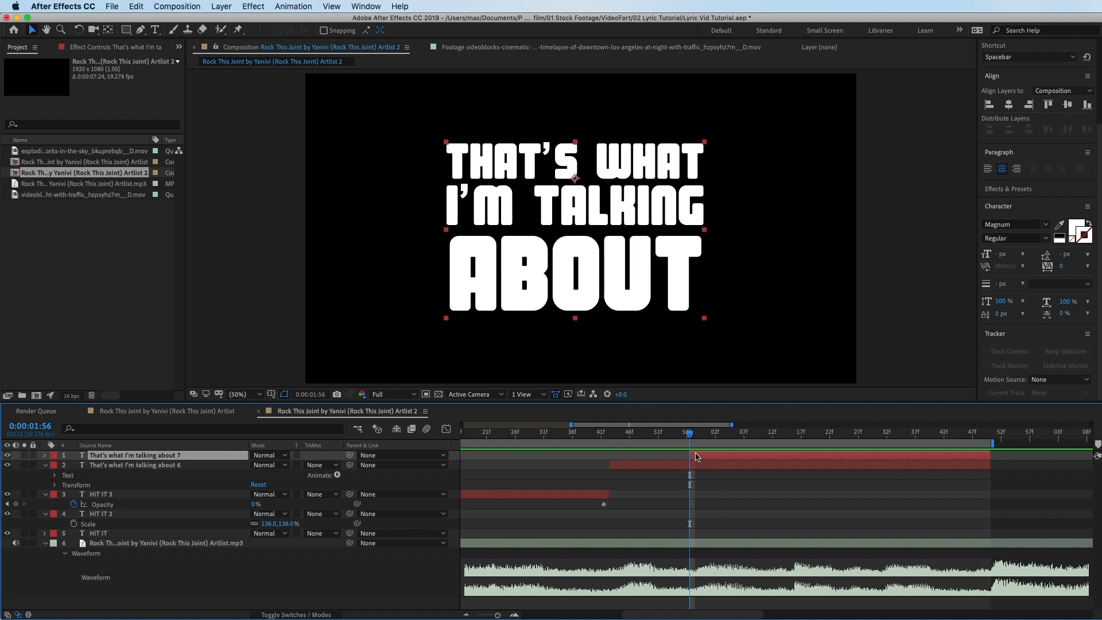
Duplicate the "That's what I'm talking about 7" layer and trim the new copy's start to 0:00:02:05.
drag(691, 438, 736, 440)
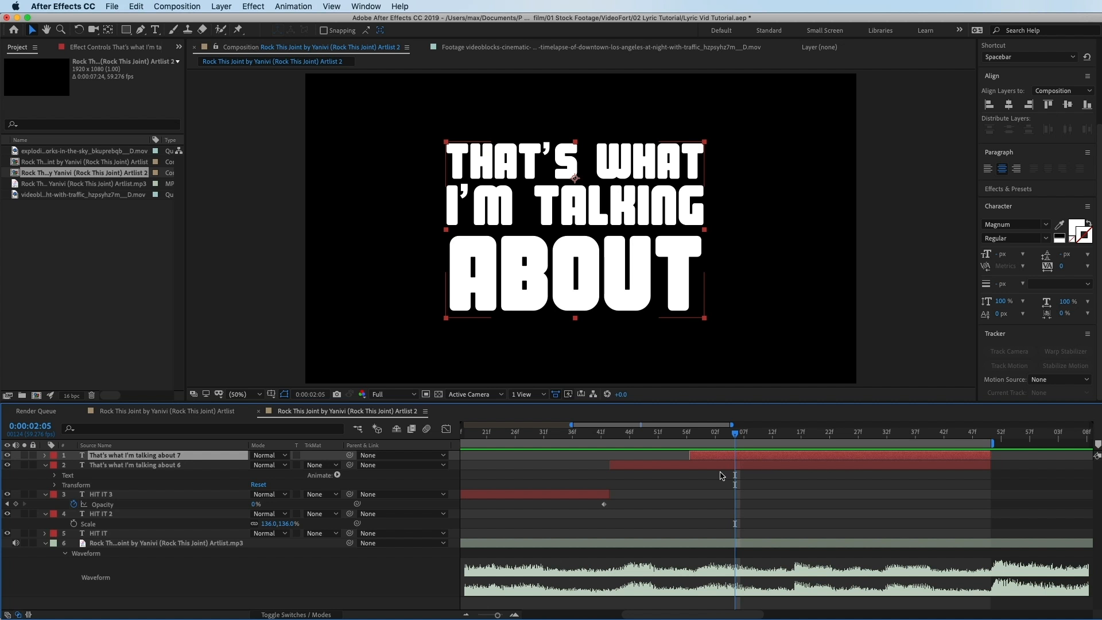
key(super+d)
drag(689, 455, 741, 455)
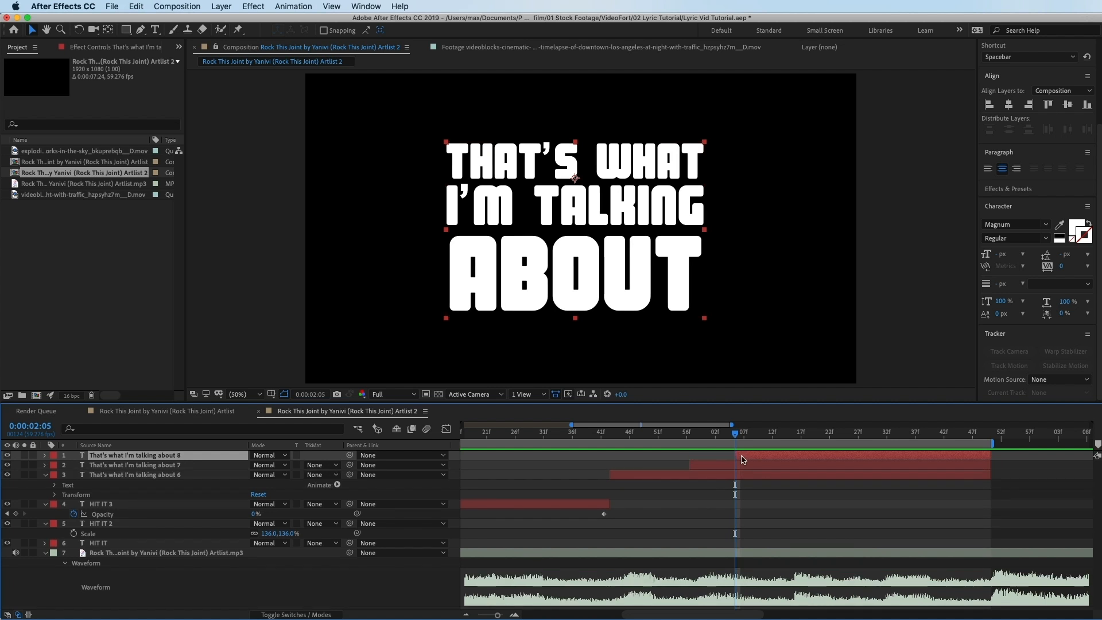
key(super+Down)
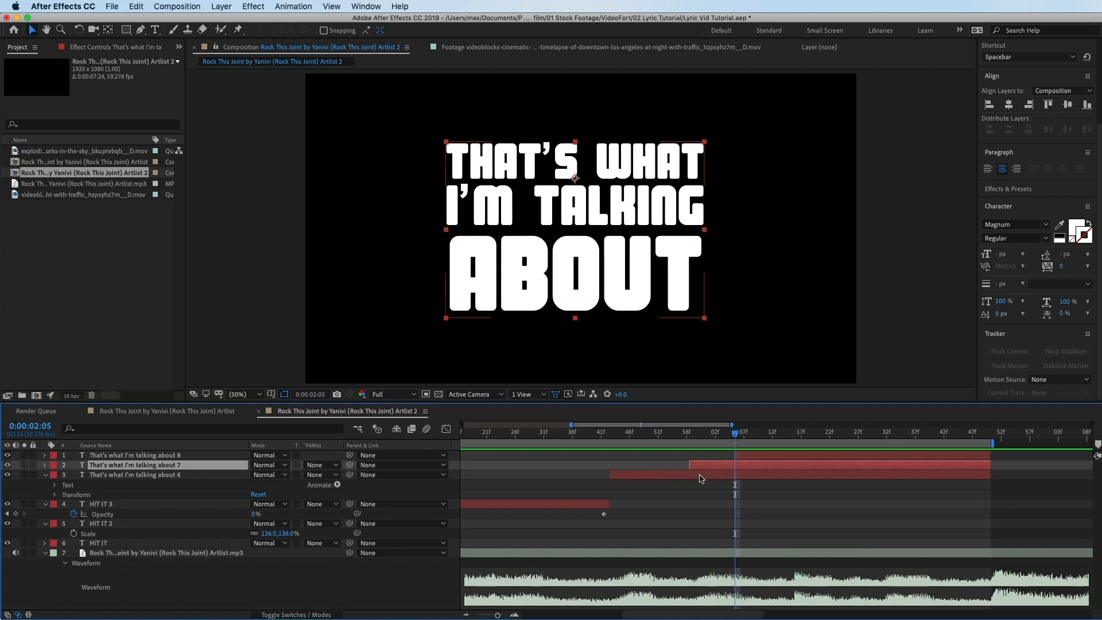
key(super+Down)
key(super+Up)
key(super+Up)
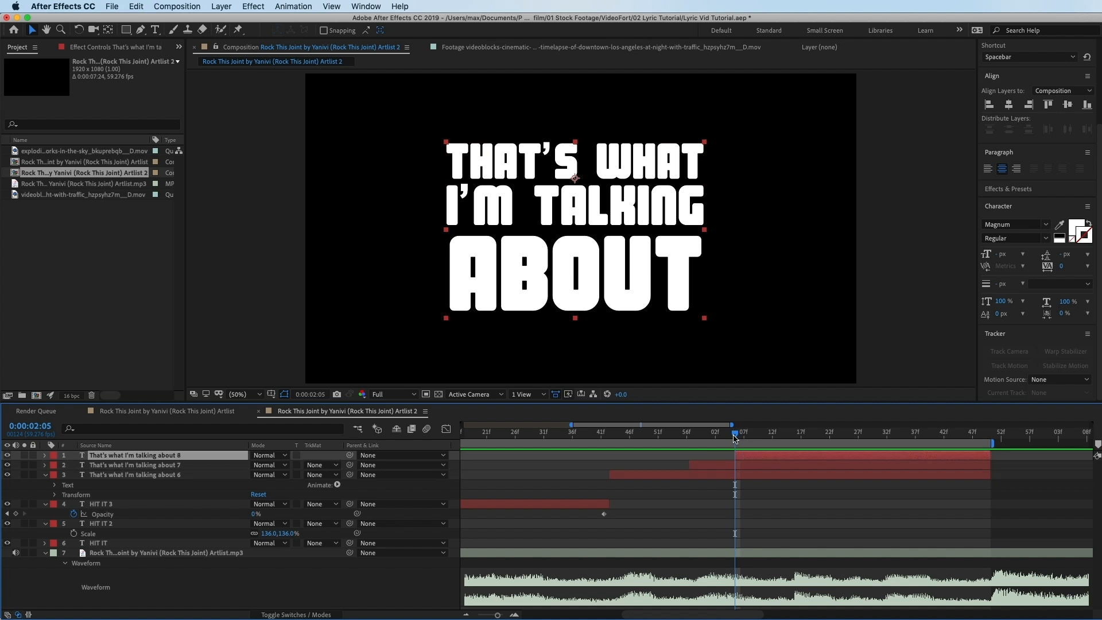
Add two more copies of the lyric layer, starting at 0:00:02:10 and 0:00:02:24.
drag(735, 438, 763, 448)
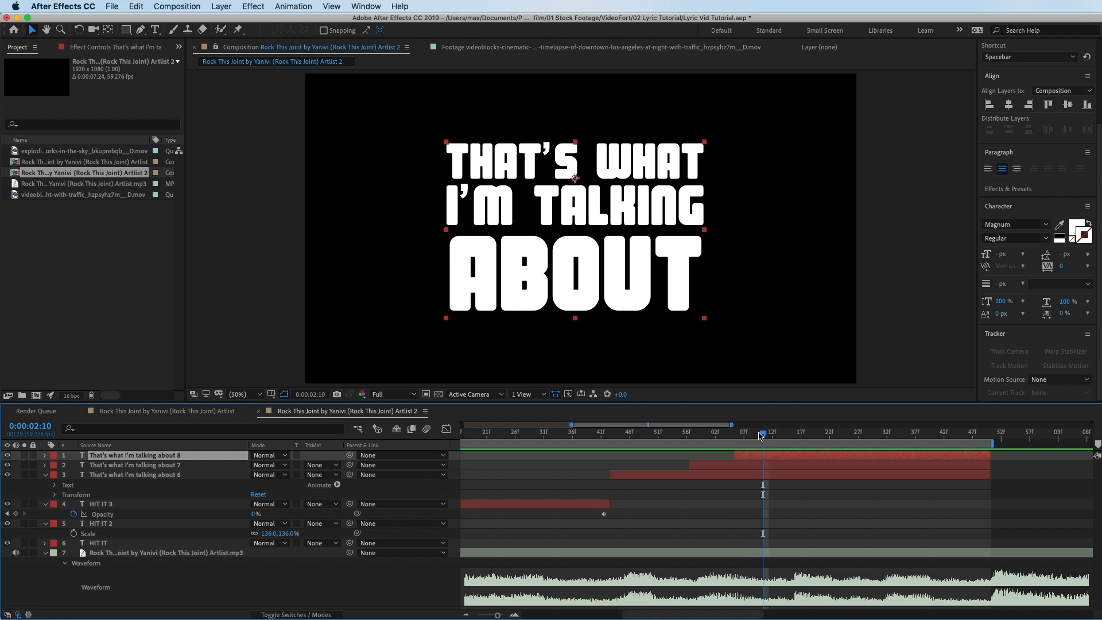
key(super+d)
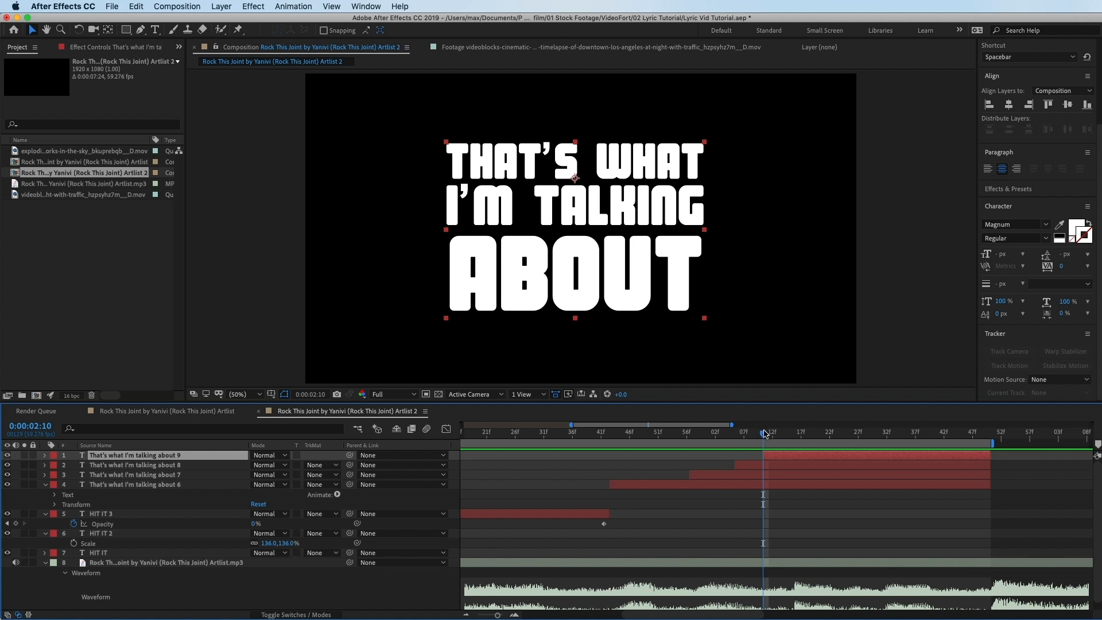
drag(766, 433, 842, 450)
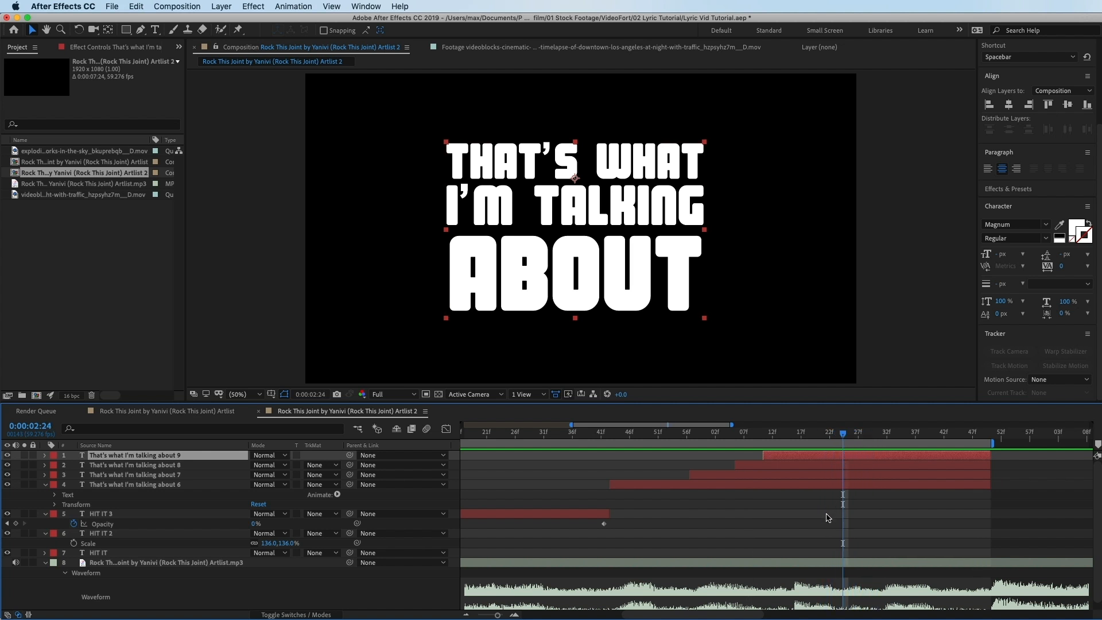
key(ctrl+d)
drag(763, 455, 843, 453)
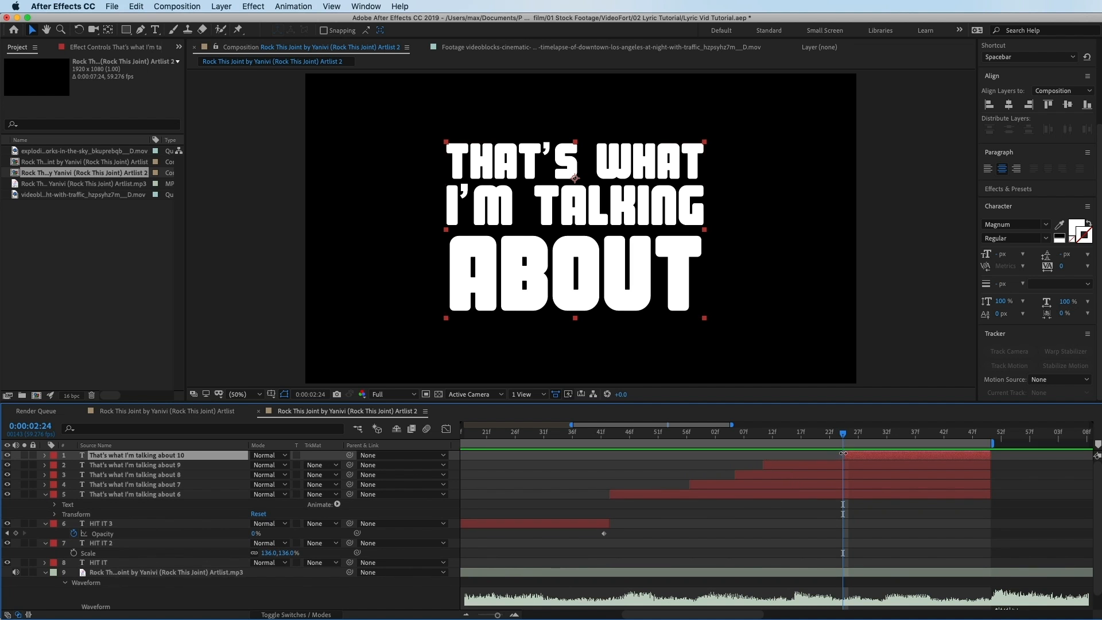
Show the whole timeline and play back the staggered lyric layers against the audio.
key(space)
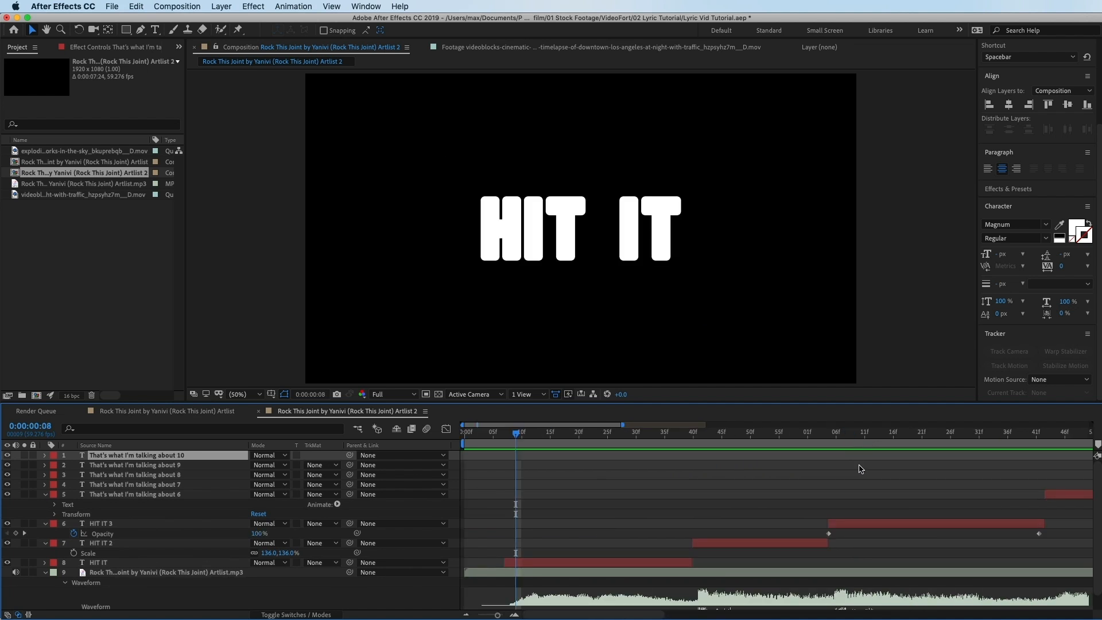
key(minus)
key(minus)
key(minus)
drag(656, 434, 607, 434)
key(space)
key(space)
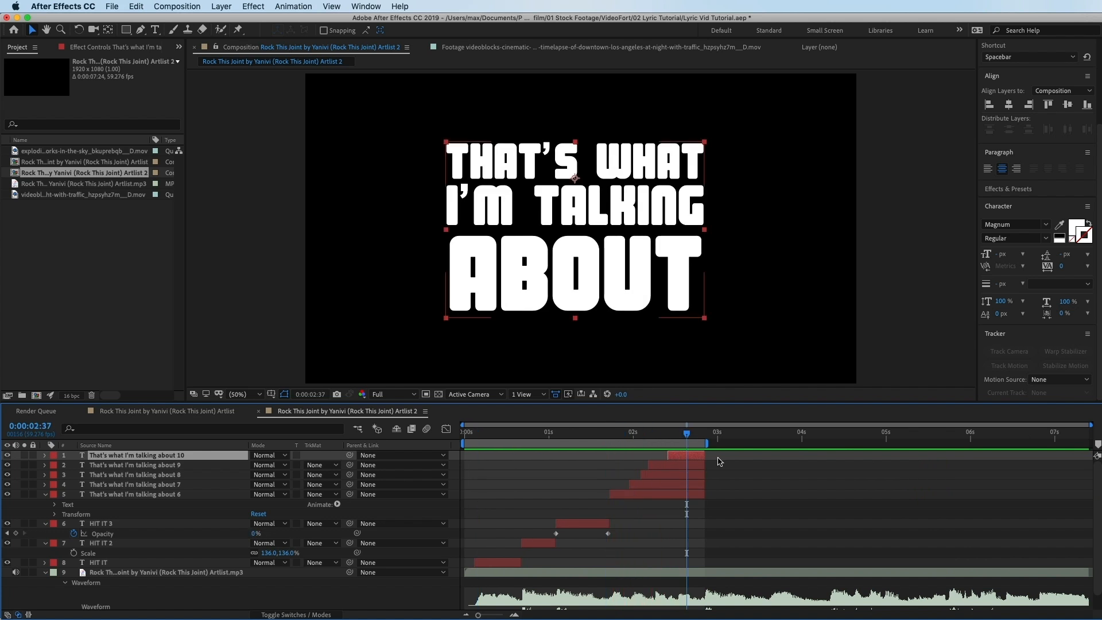
Go to 0:00:02:47 and select the "That's what I'm talking about" layers one after another to review their staggered order.
drag(686, 435, 700, 434)
click(677, 496)
click(686, 483)
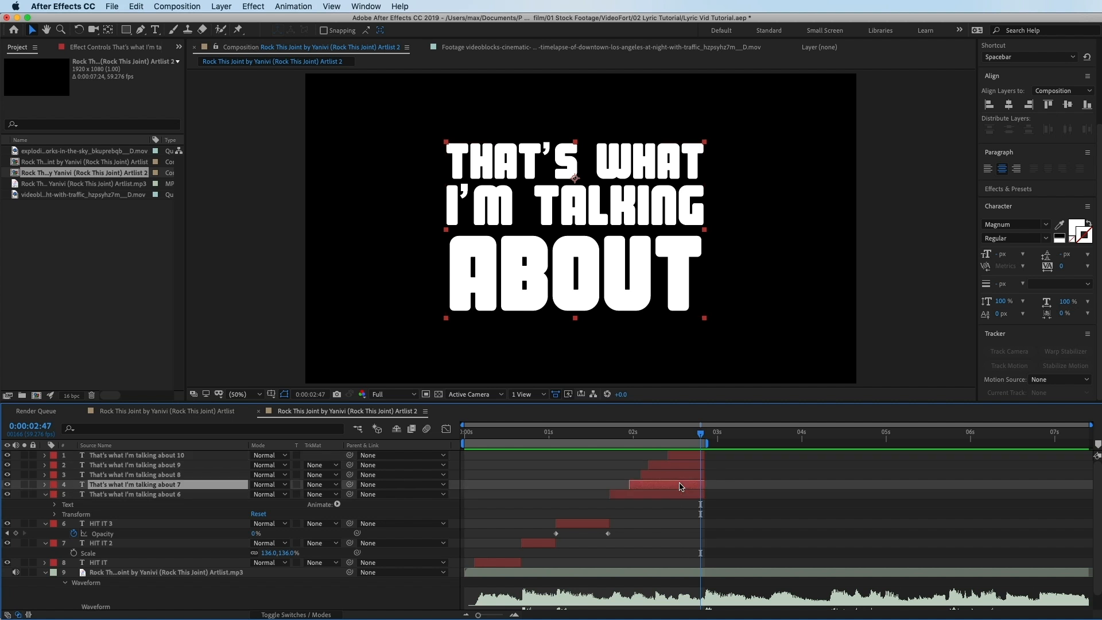
click(677, 496)
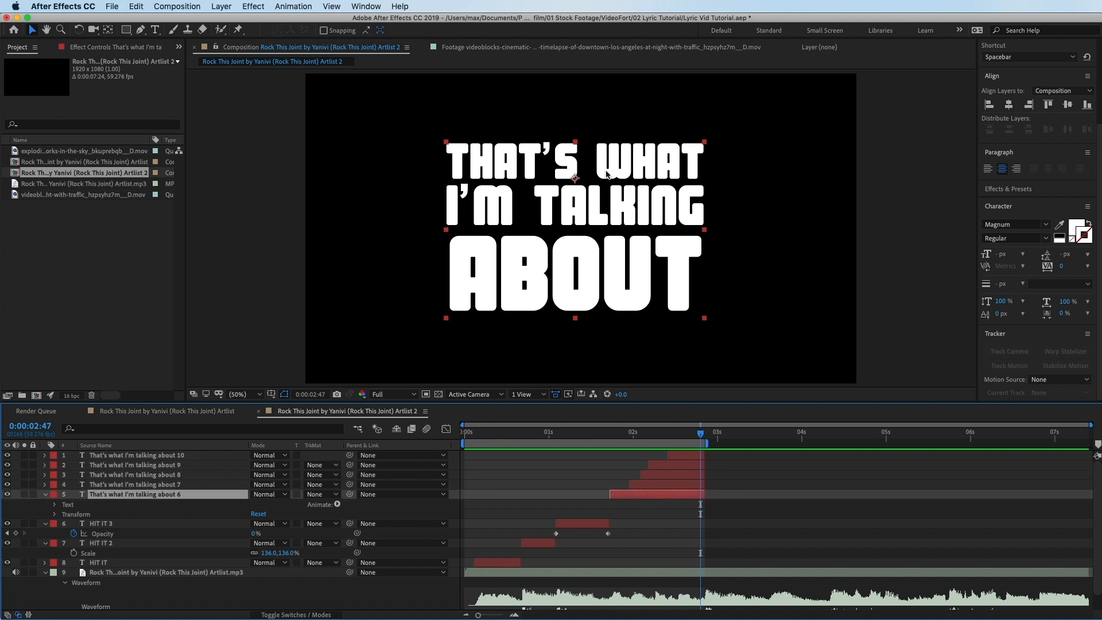
click(663, 486)
click(670, 475)
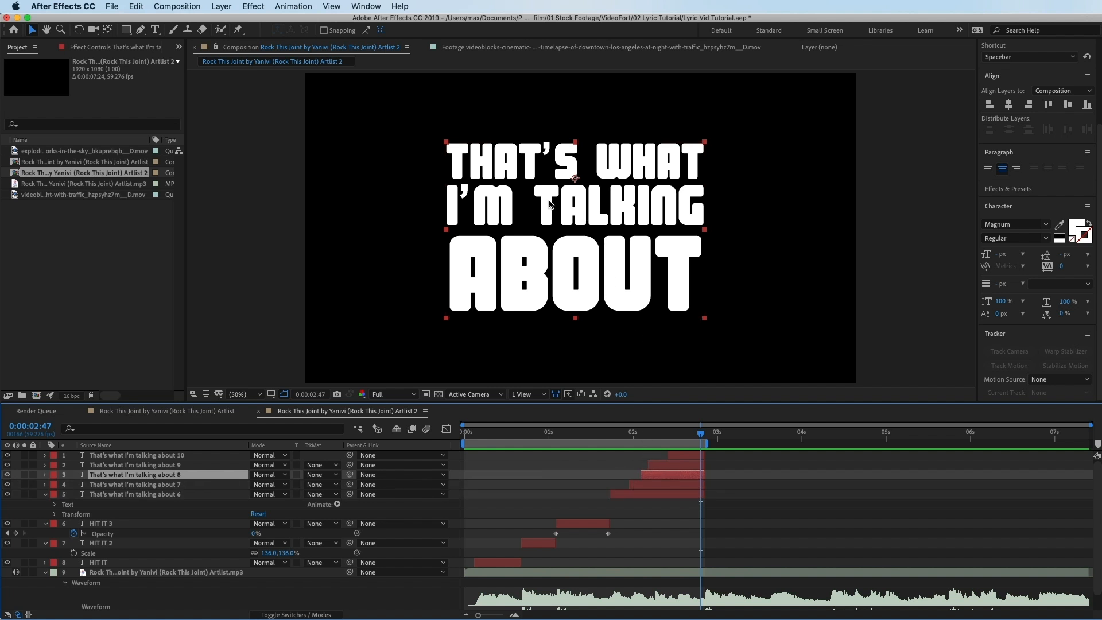
click(694, 455)
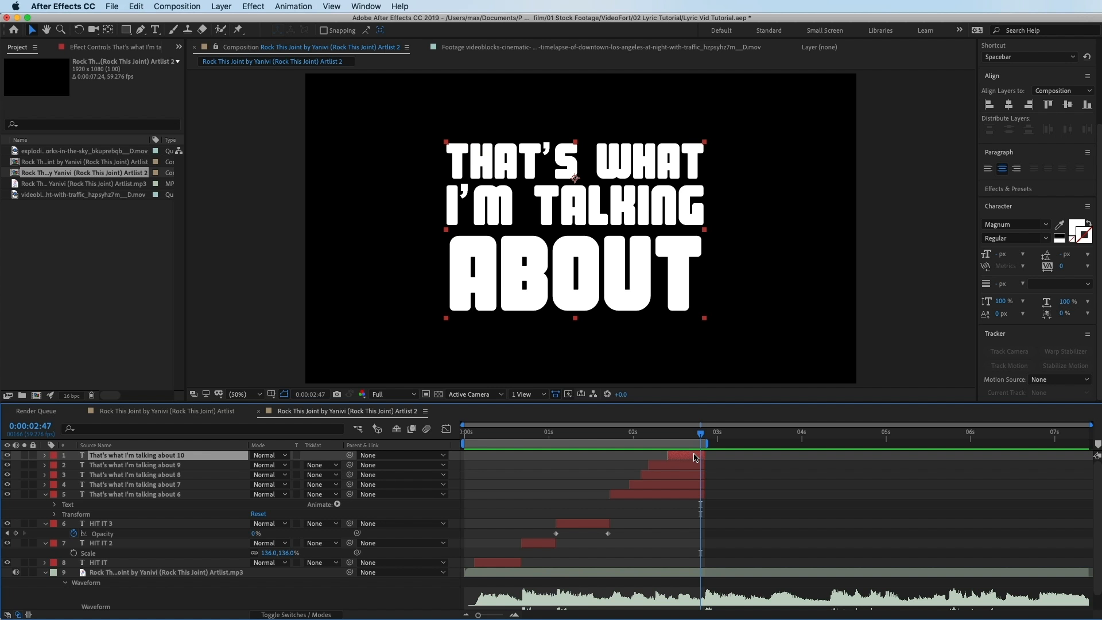
At 0:00:01:50, draw a rectangular mask around THAT'S on the "That's what I'm talking about 6" layer.
click(621, 439)
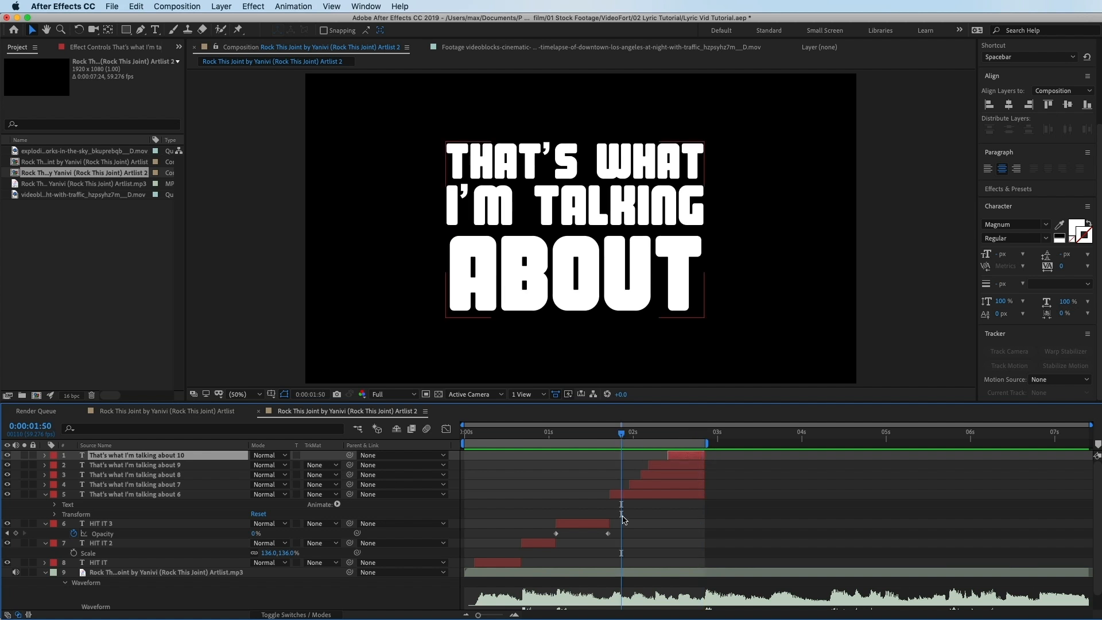
click(125, 29)
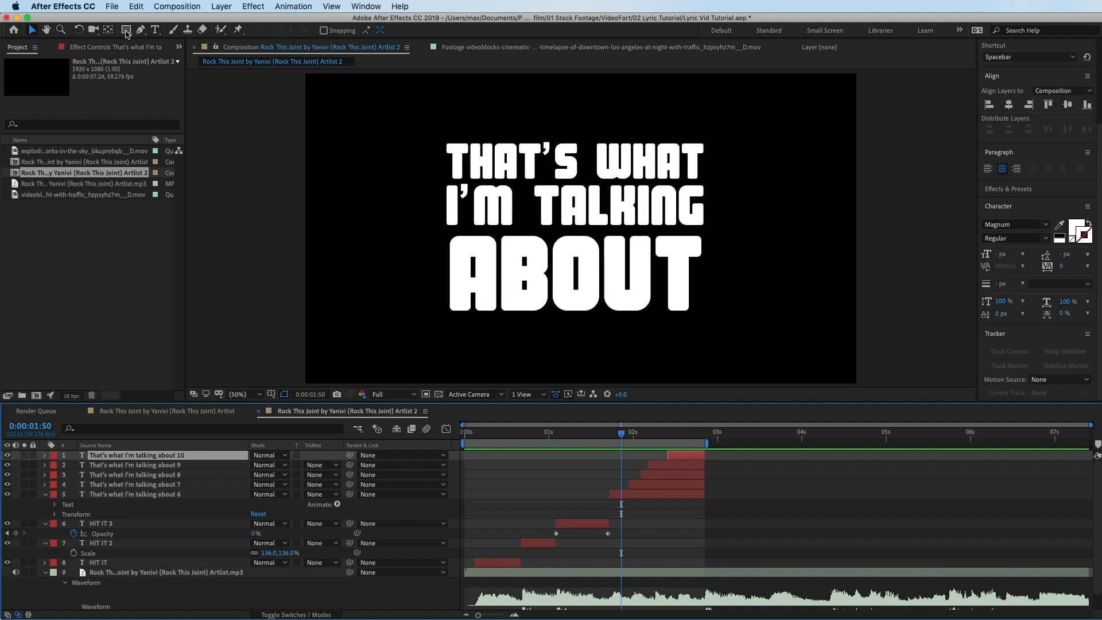
click(646, 495)
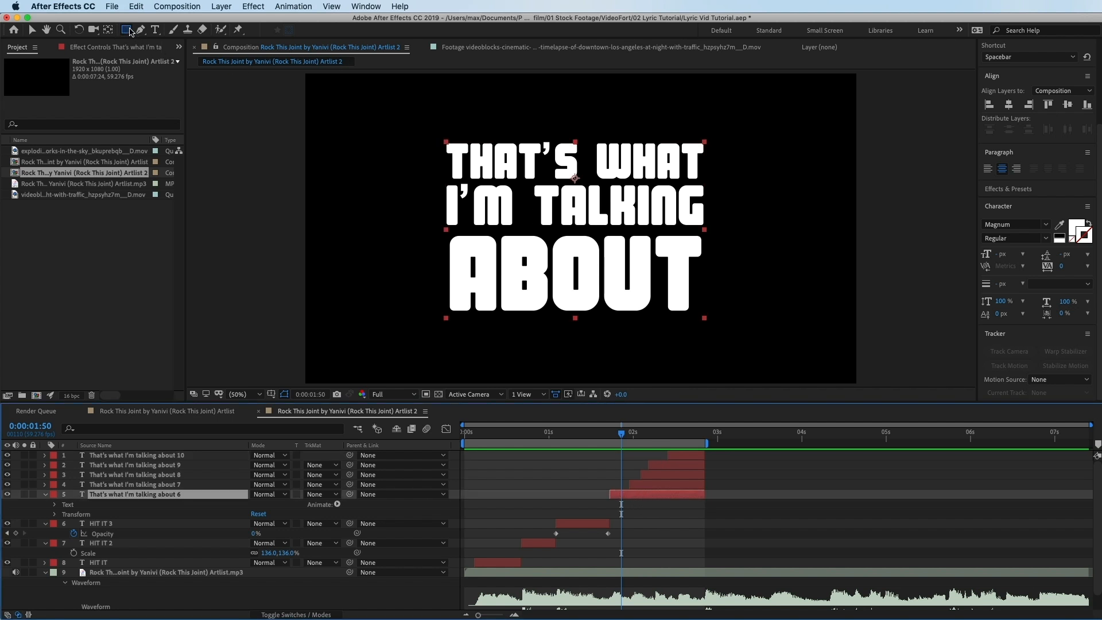
click(131, 32)
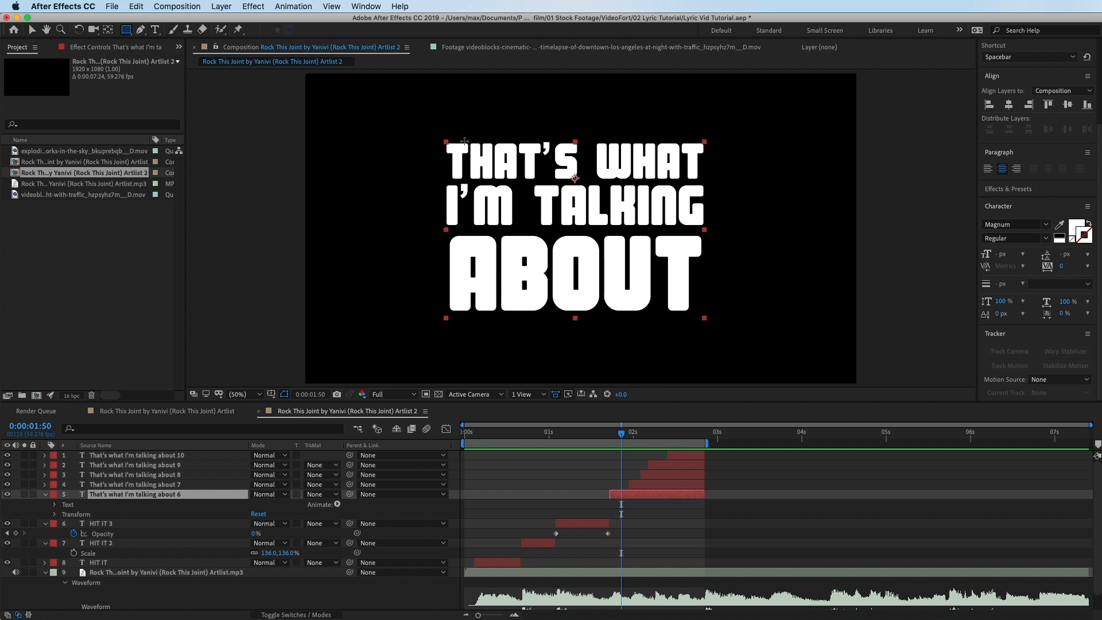
drag(440, 138, 582, 181)
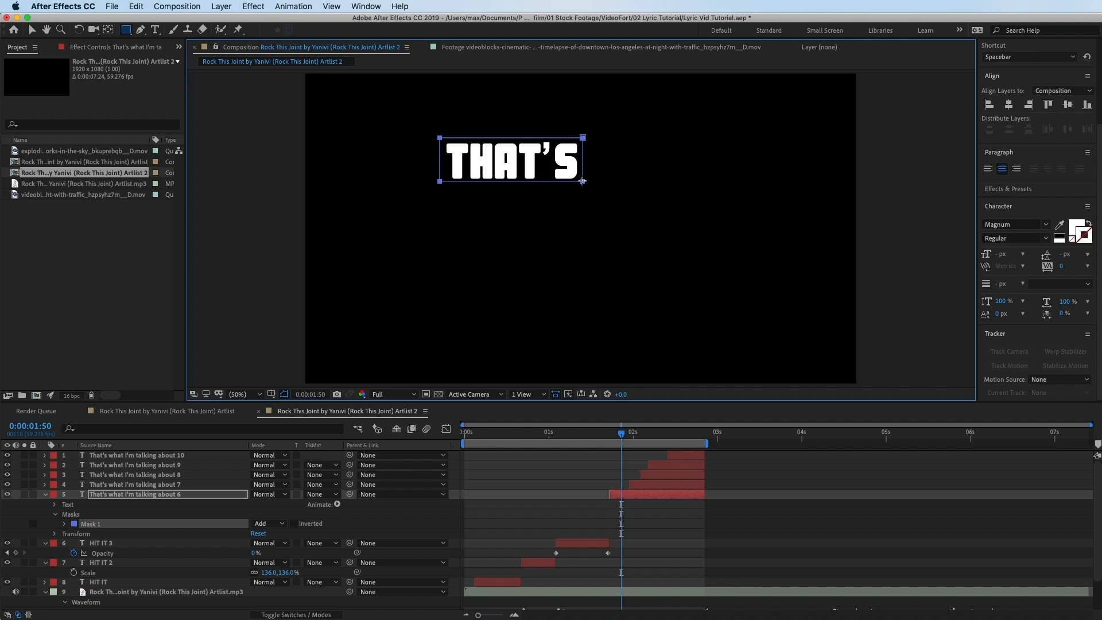
At 0:00:02:00, mask the "That's what I'm talking about 7" layer with a rectangle around WHAT.
drag(621, 434, 633, 435)
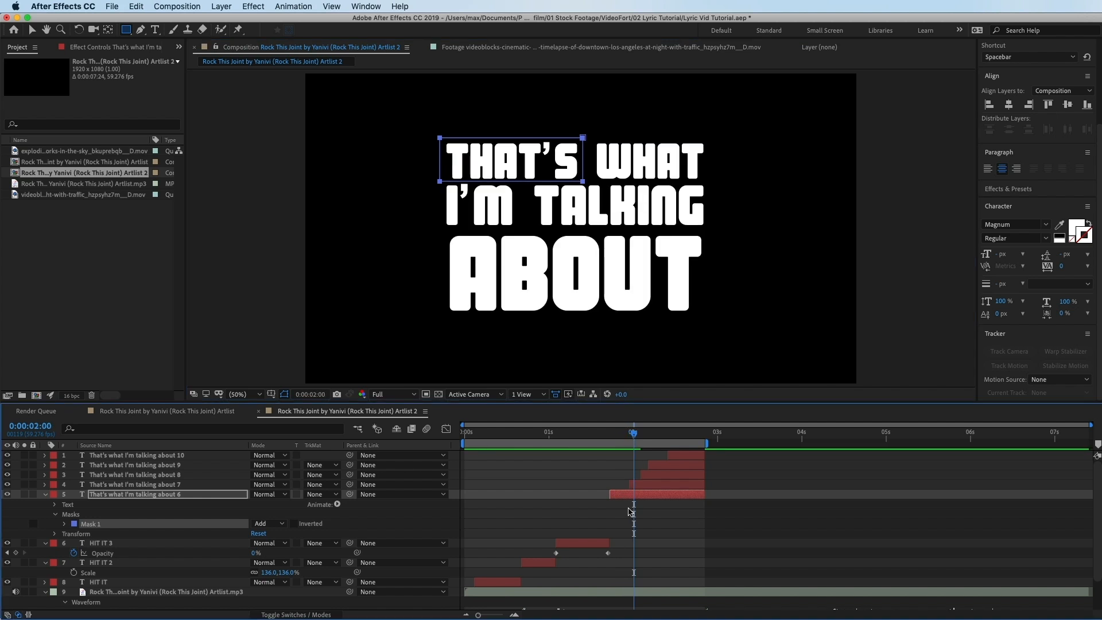
click(645, 486)
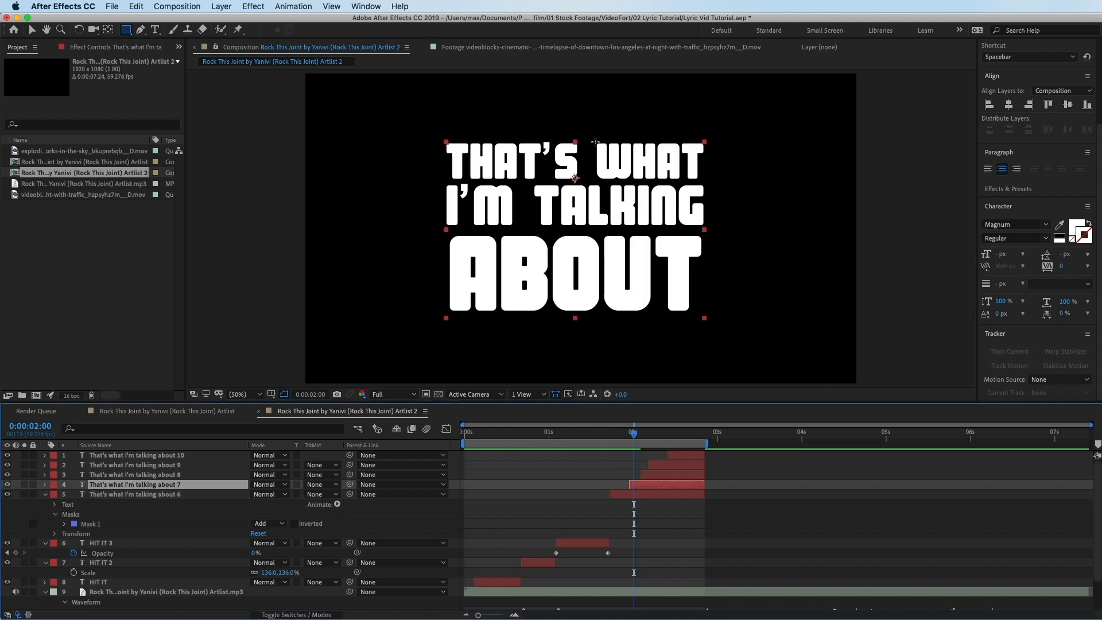
drag(590, 139, 710, 182)
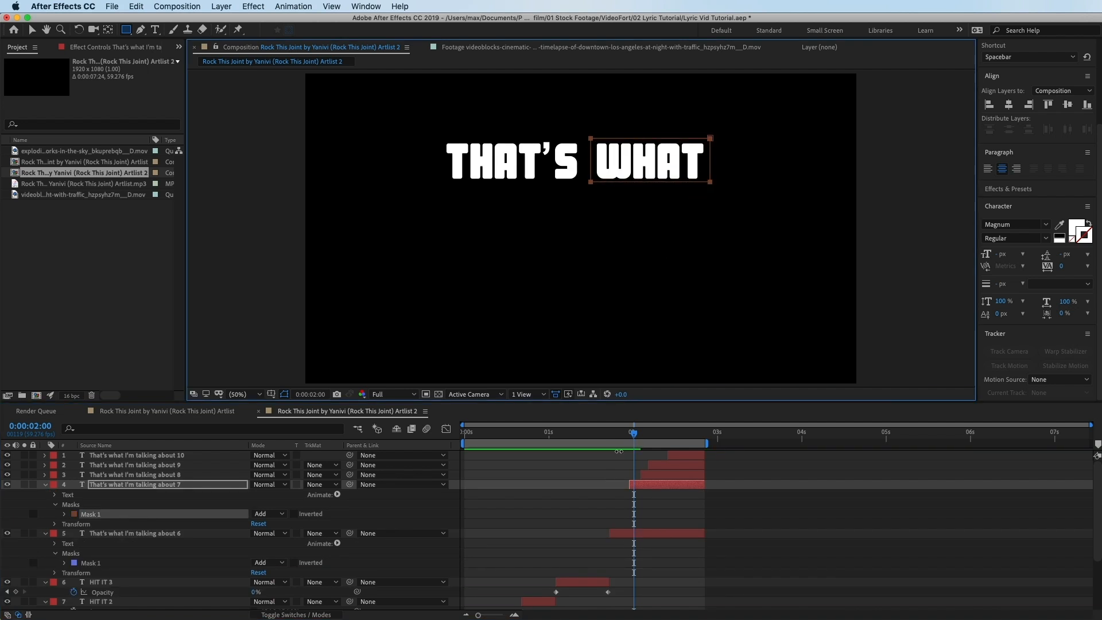
At 0:00:02:06, mask the "That's what I'm talking about 8" layer with a rectangle around I'M.
drag(632, 434, 642, 434)
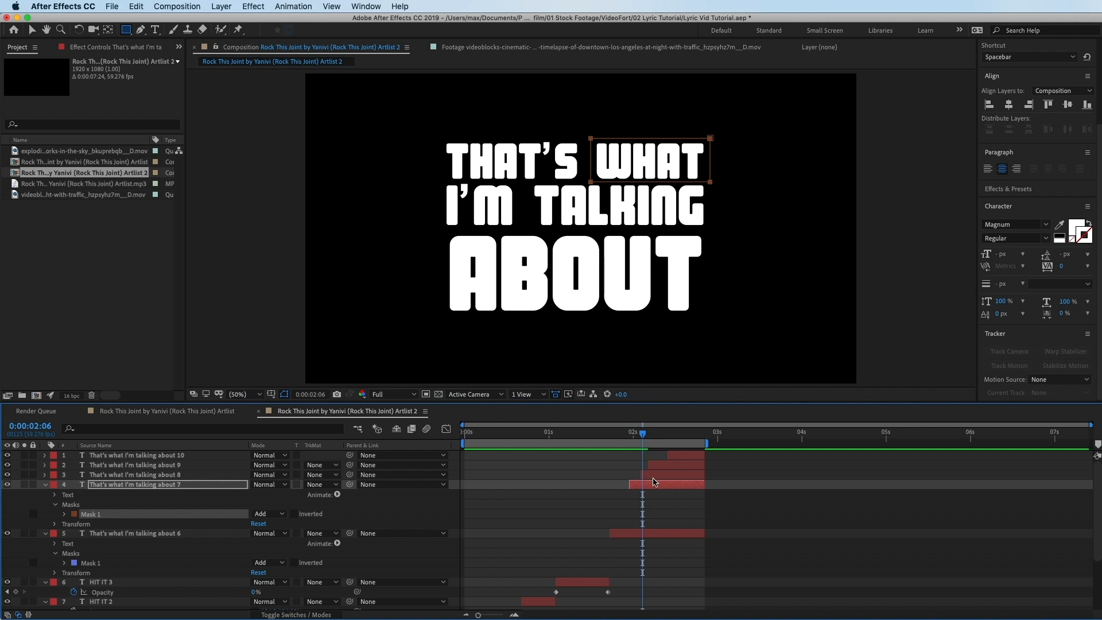
click(652, 476)
drag(436, 180, 517, 228)
At 0:00:02:15, mask the "That's what I'm talking about 9" layer with a rectangle around TALKING.
drag(645, 433, 655, 433)
click(666, 466)
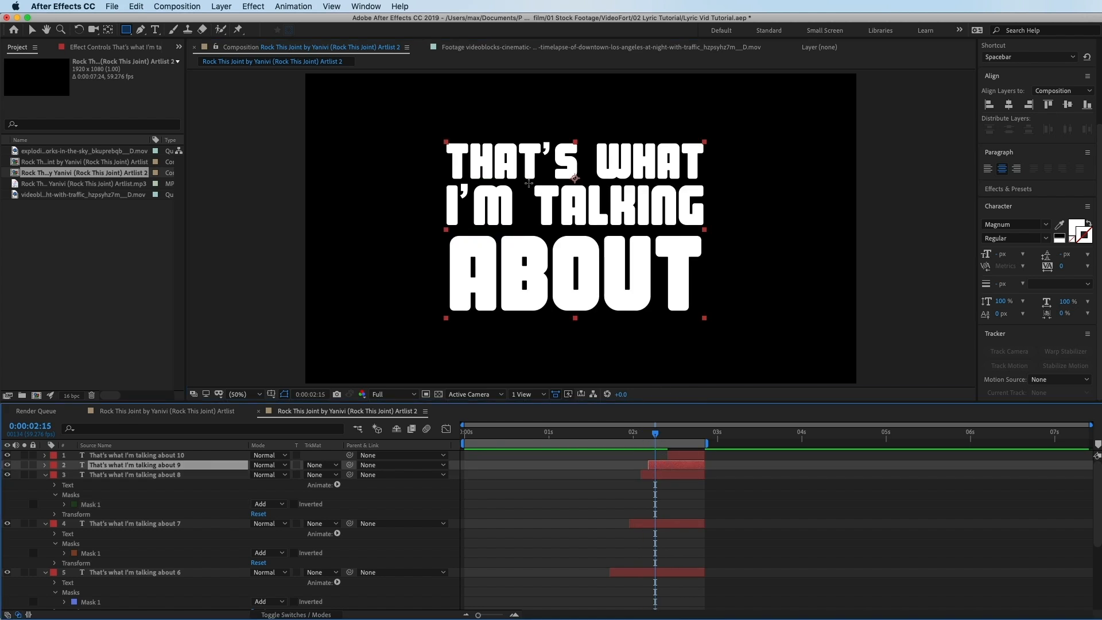
drag(527, 181, 713, 229)
At 0:00:02:26, mask the "That's what I'm talking about 10" layer with a rectangle around ABOUT and return to the Selection tool.
click(671, 434)
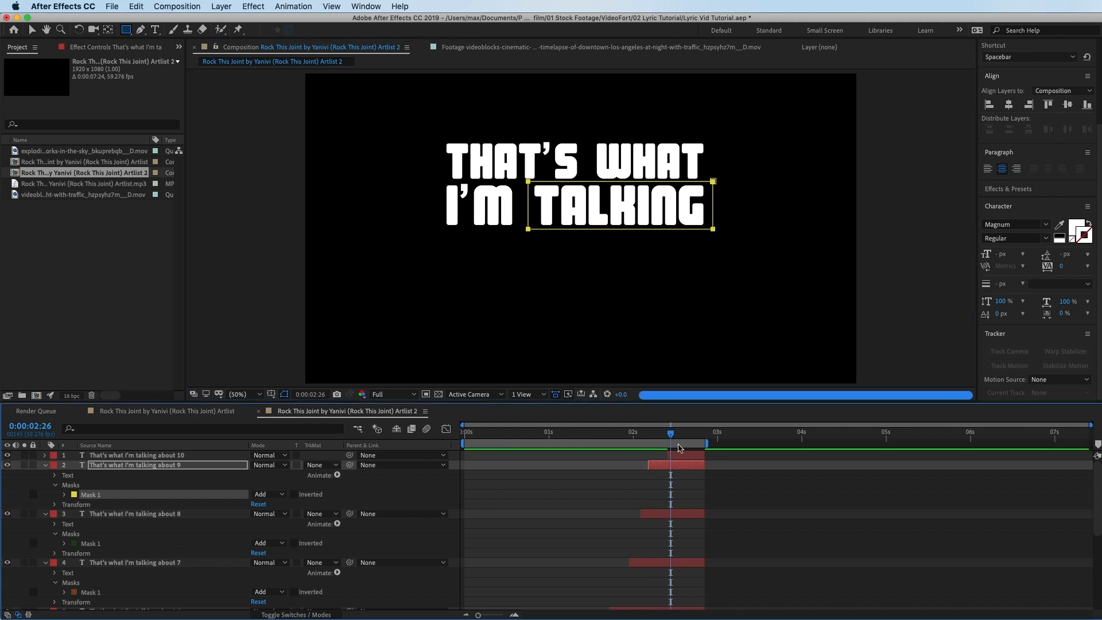
click(679, 454)
drag(440, 230, 712, 316)
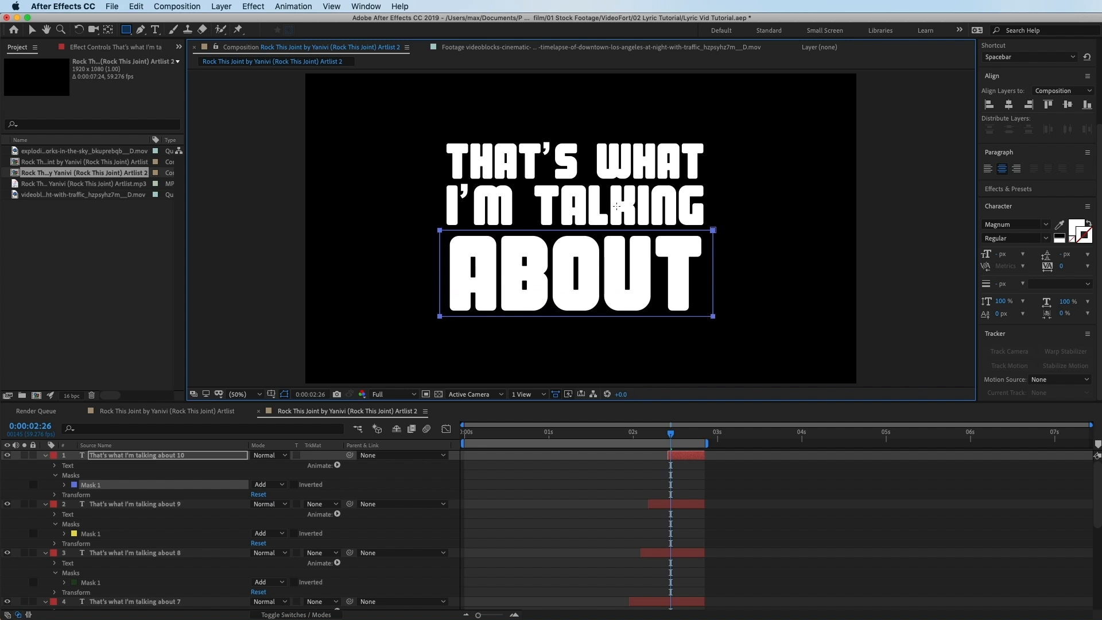
click(32, 31)
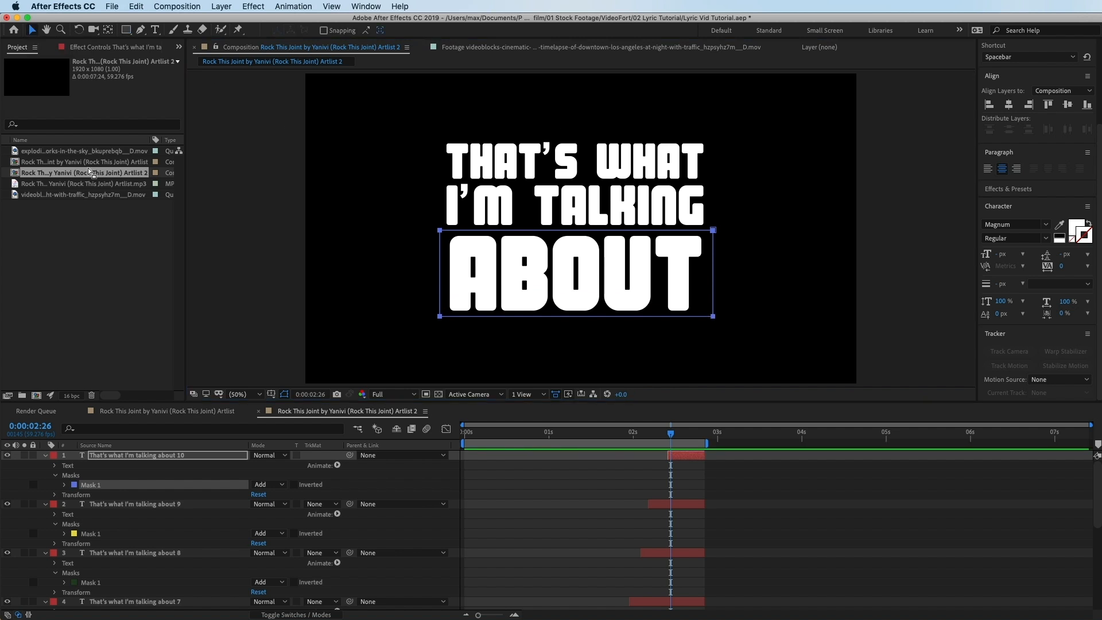
Play back the word-by-word masked lyrics from 0:00:01:08, then return to 0:00:01:50 and deselect everything.
drag(658, 440, 561, 439)
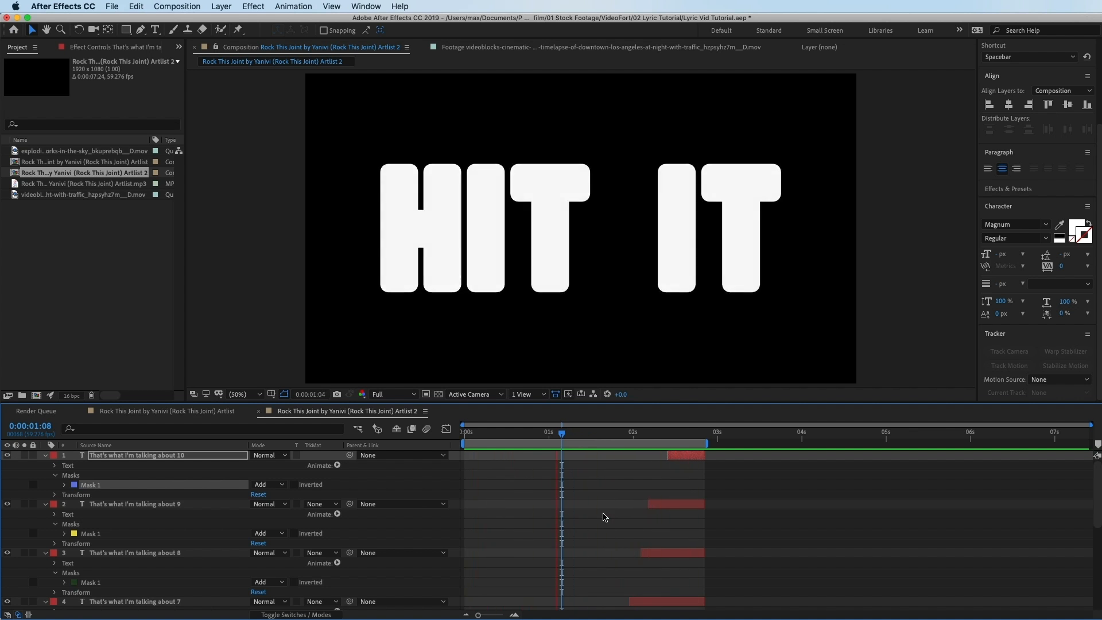
key(space)
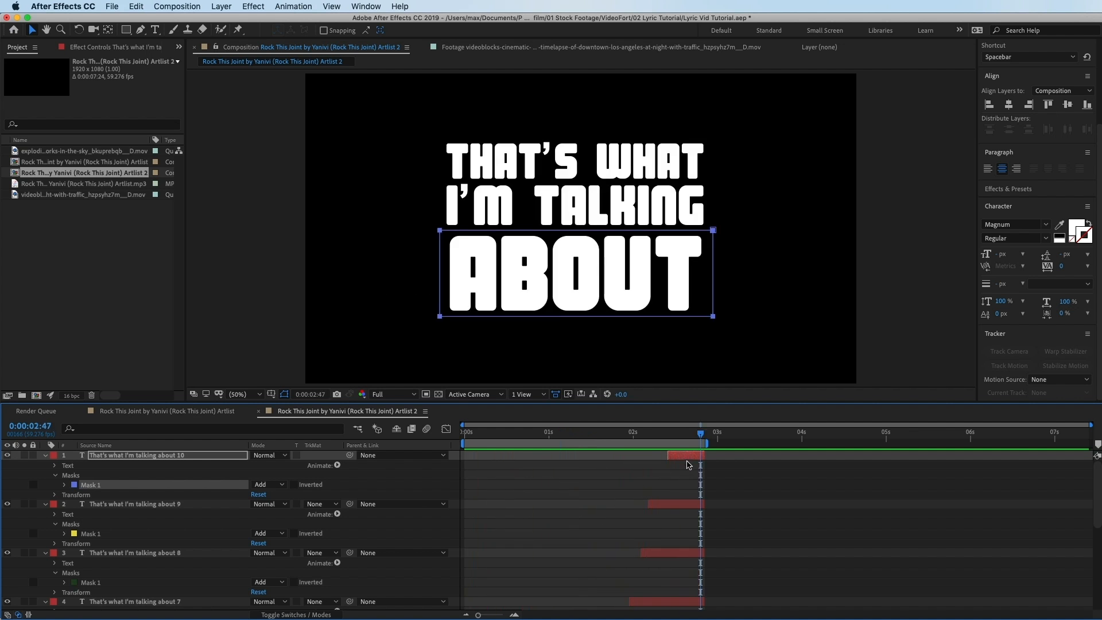
drag(685, 435, 621, 439)
click(638, 495)
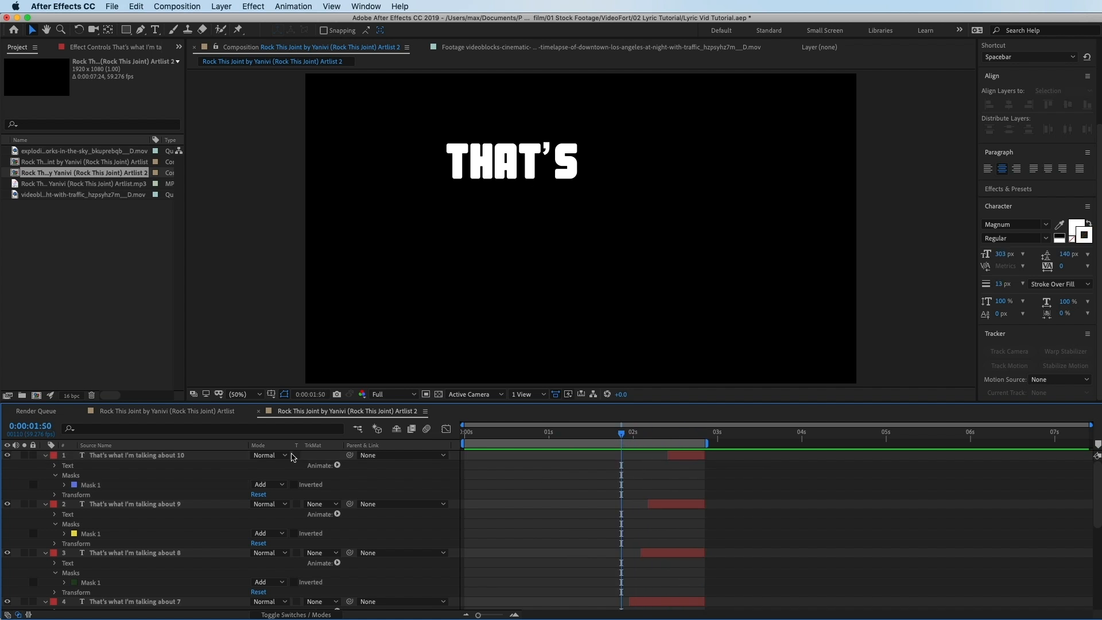
Collapse the properties of the five "That's what I'm talking about" layers and the HIT IT 3 layer.
click(45, 455)
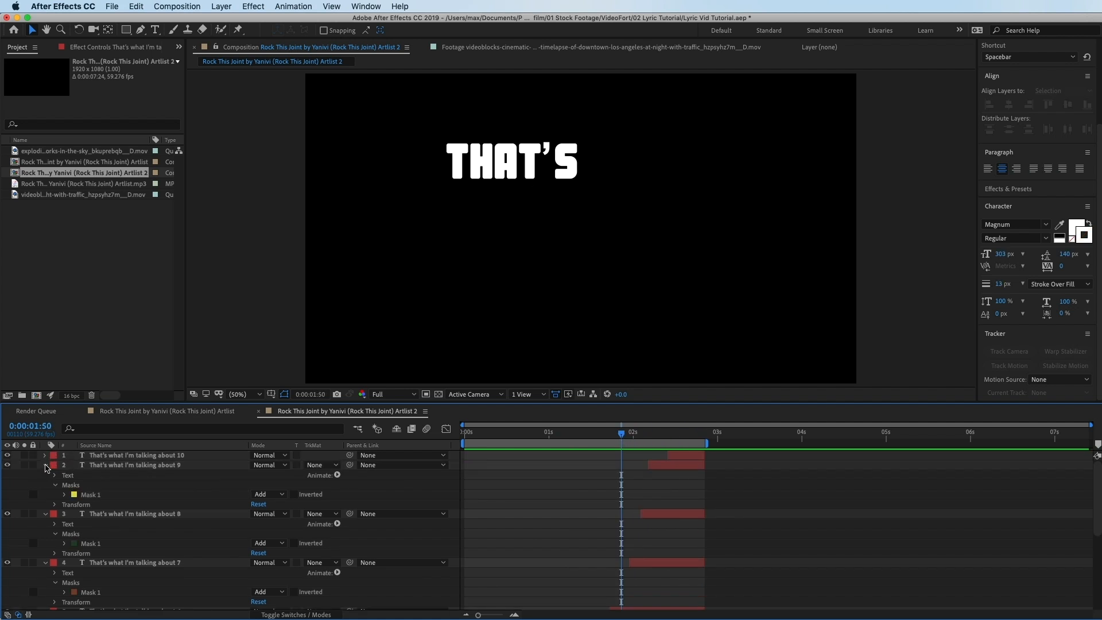
click(46, 466)
click(45, 475)
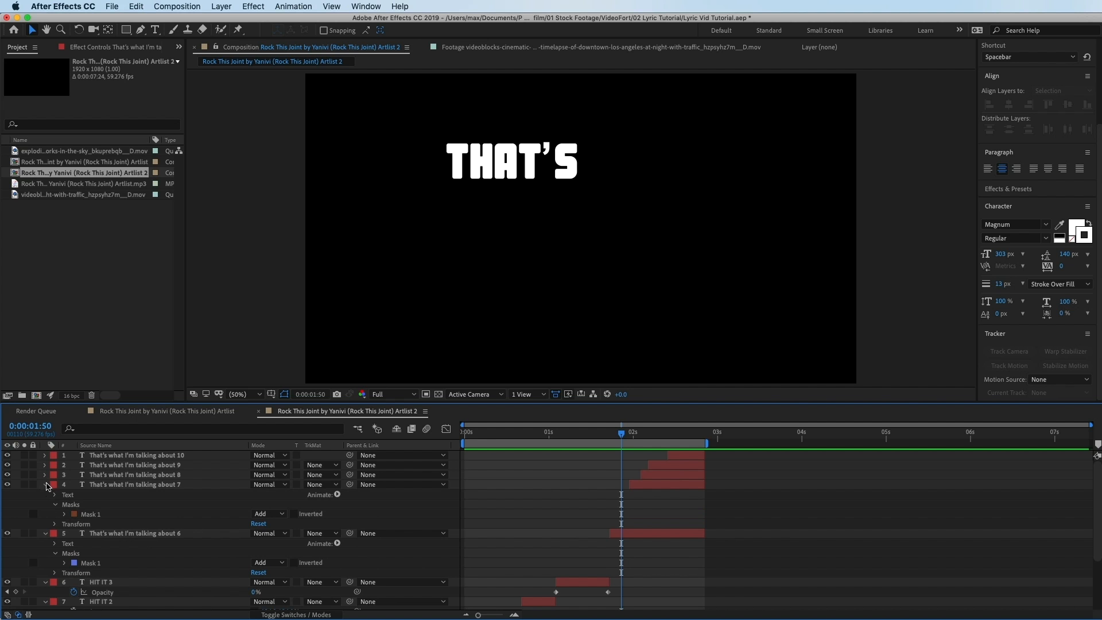
click(47, 485)
click(45, 495)
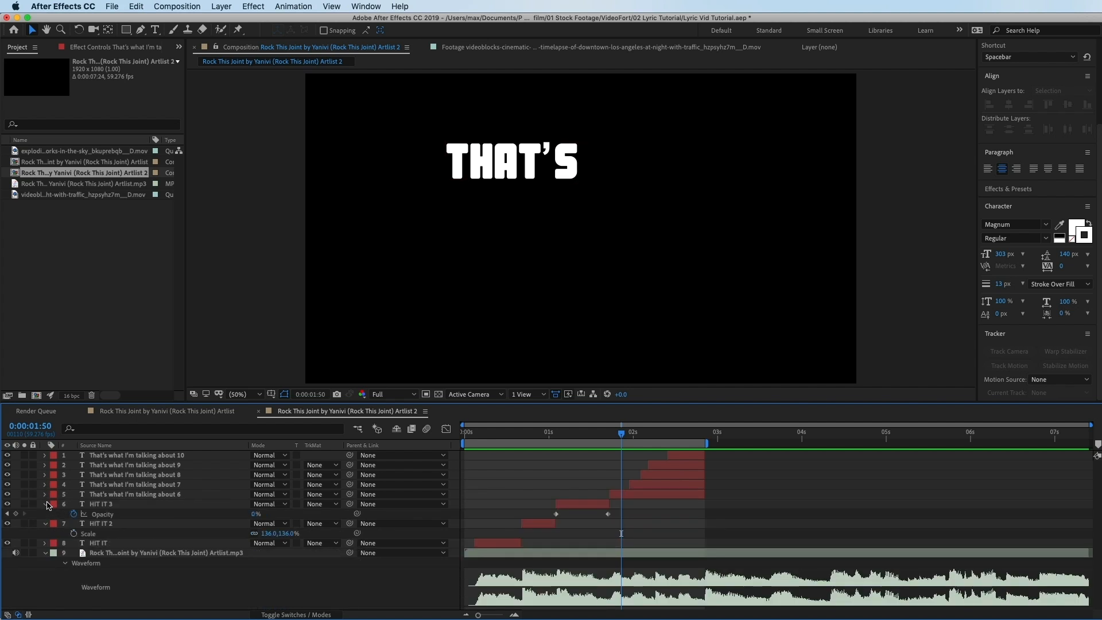
click(46, 503)
Place the exploding fireworks footage beneath the HIT IT text layer, just above the audio, and preview it behind the lyrics.
drag(629, 435, 696, 434)
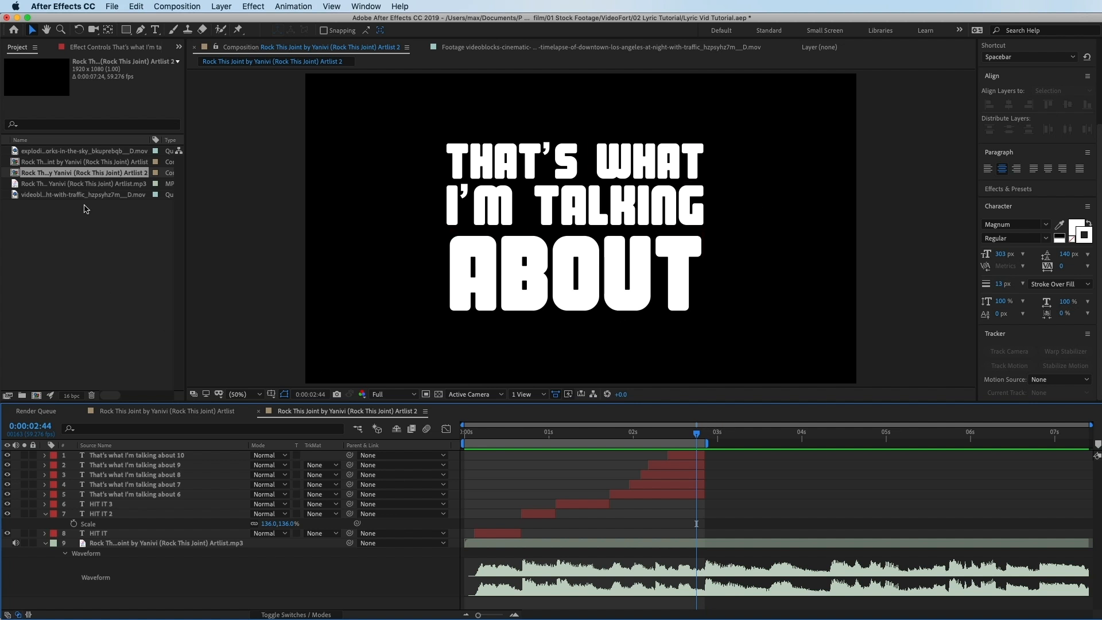
click(66, 151)
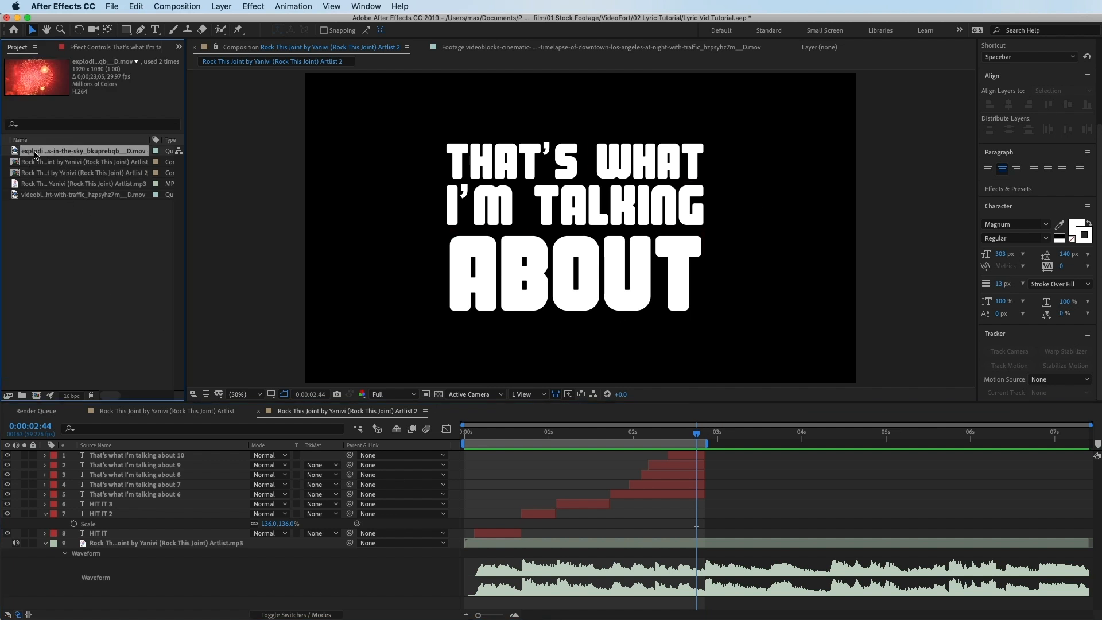
drag(34, 154, 248, 550)
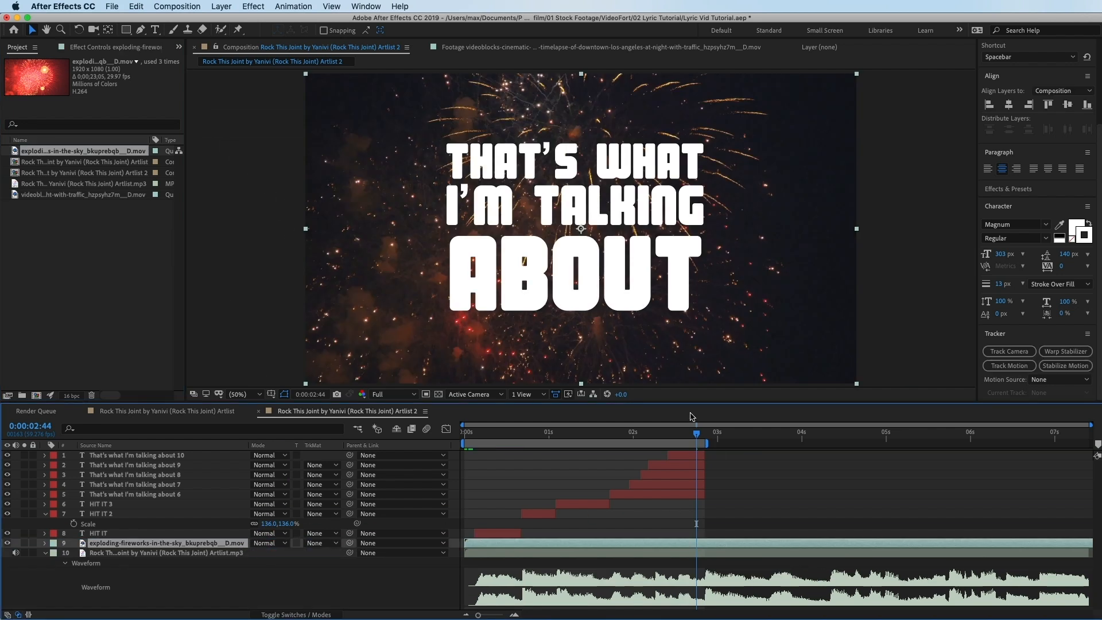
key(space)
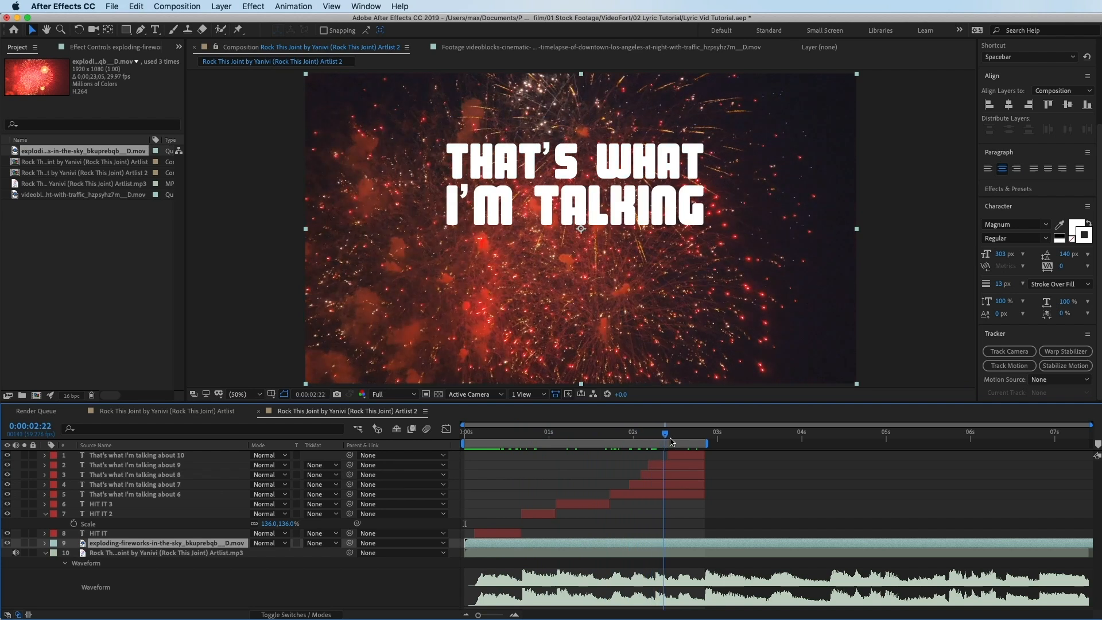
Extend the work area's end to just past 6 seconds and play back the section following the last lyric.
drag(691, 436, 979, 443)
key(space)
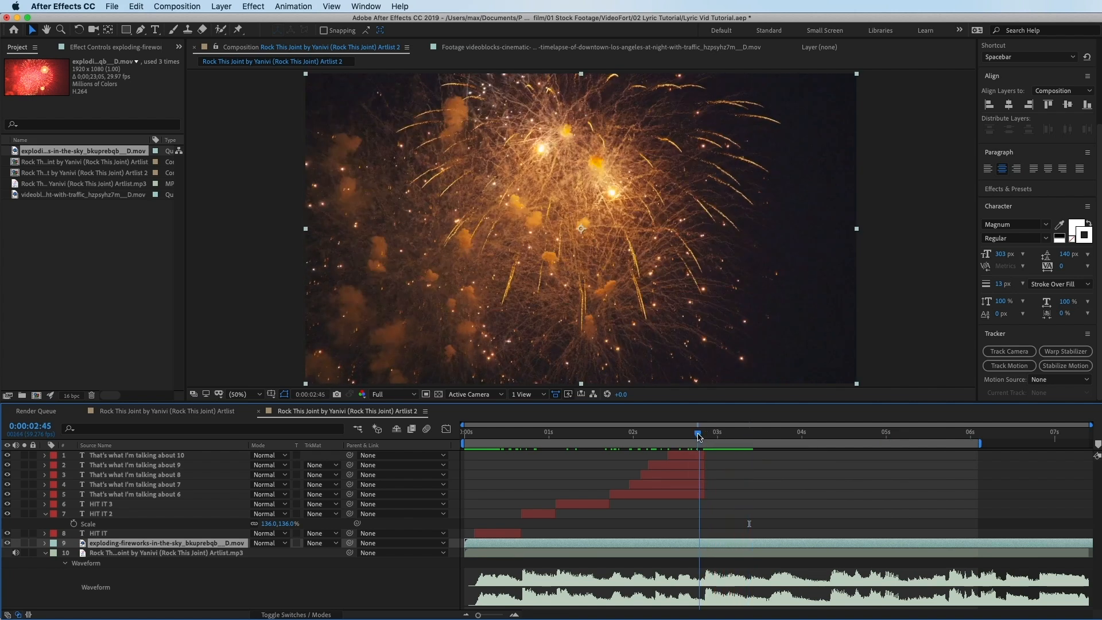
click(692, 434)
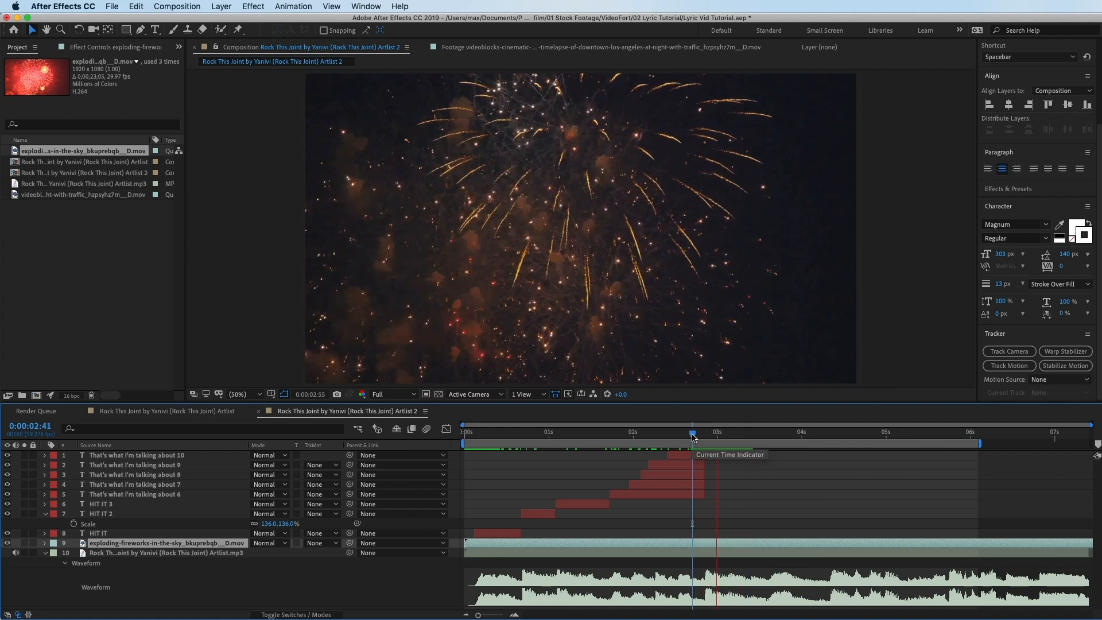
key(space)
drag(696, 437, 703, 439)
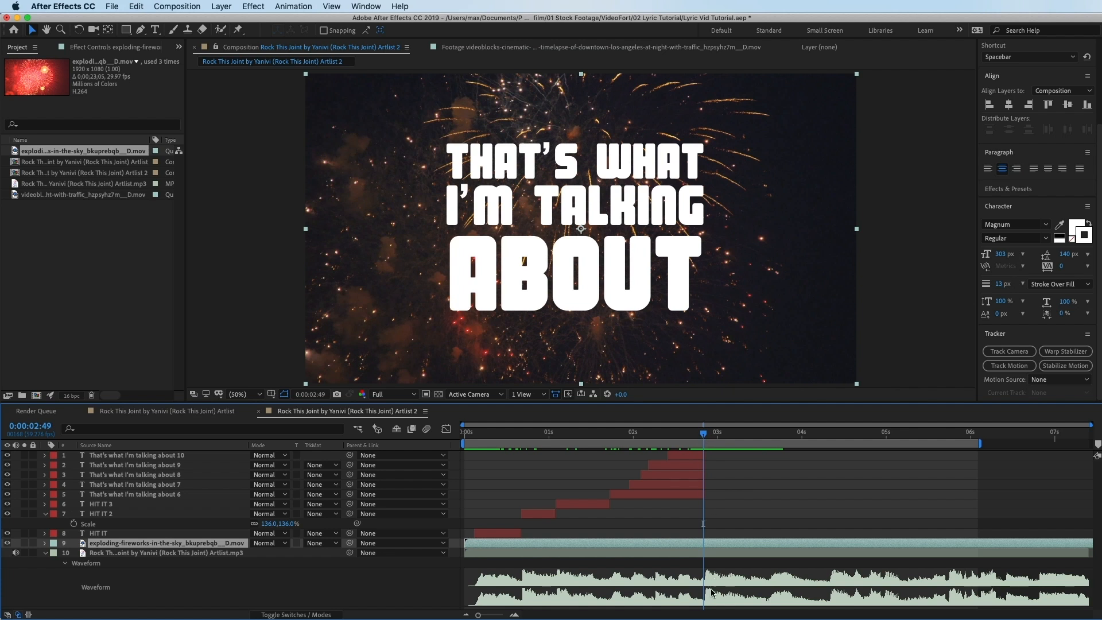
key(space)
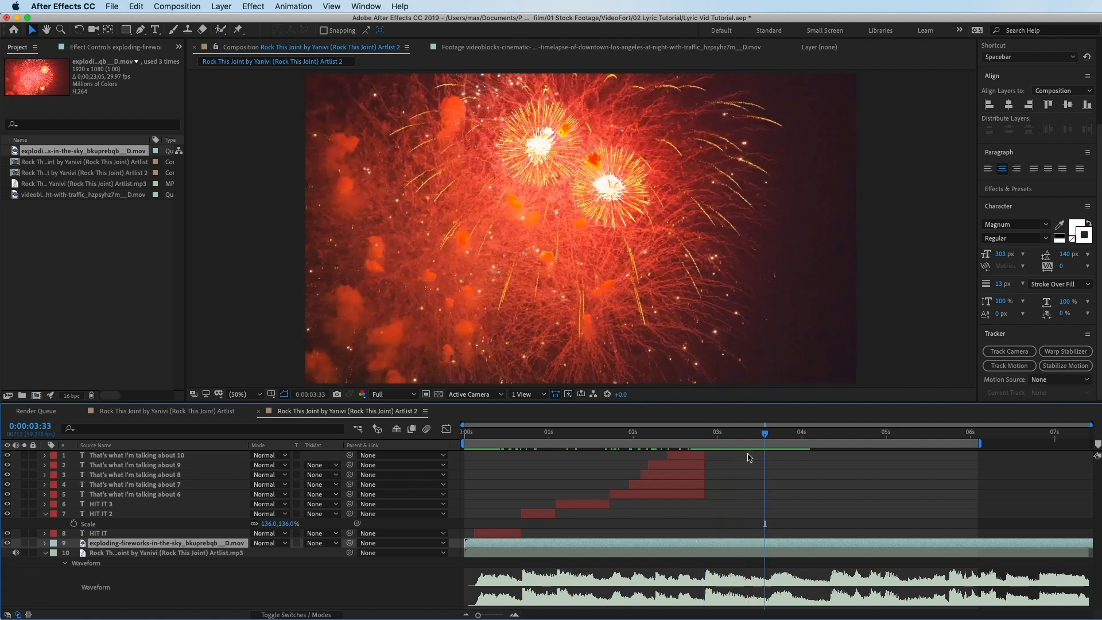
Trim the end of the exploding fireworks layer to 0:00:03:36.
drag(766, 440, 770, 441)
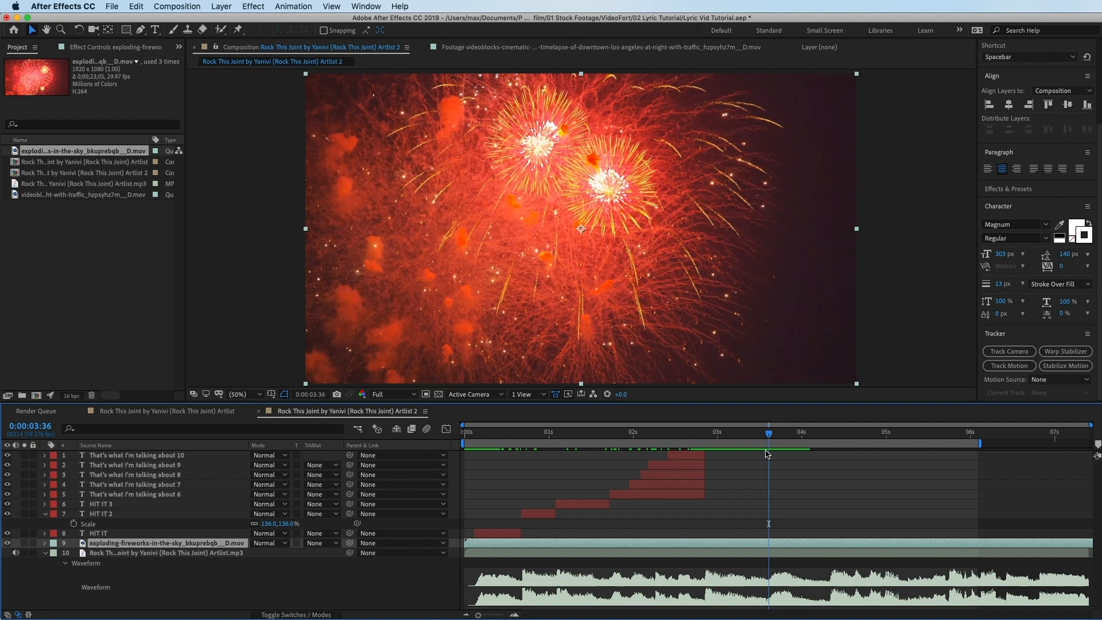
drag(770, 440, 770, 437)
key(alt+bracketright)
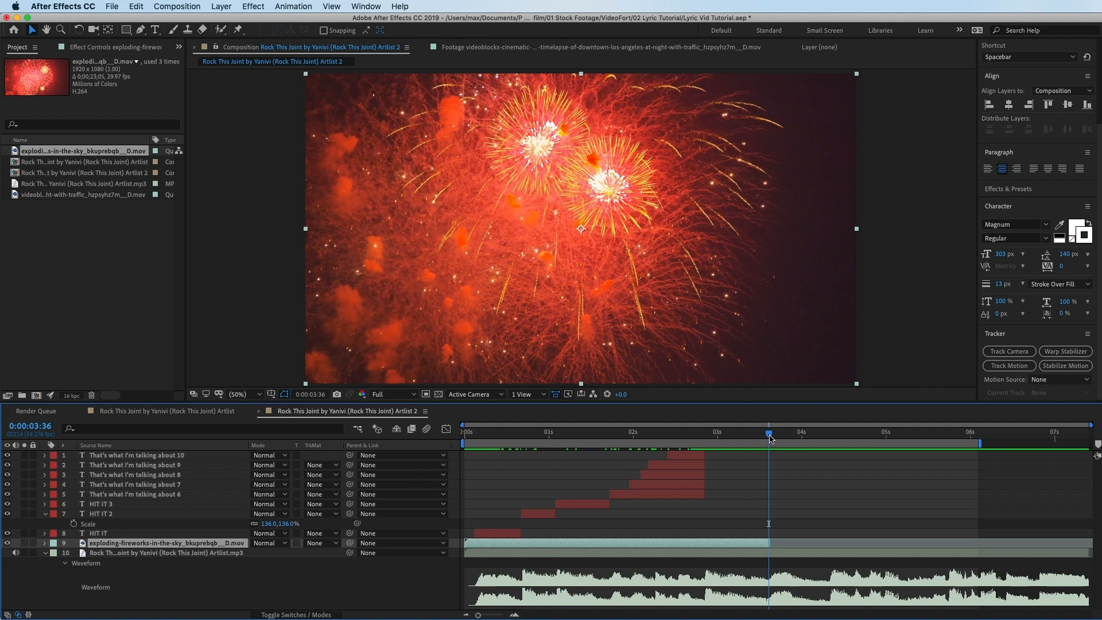
Scrub through the lyric words over the fireworks, stopping at 0:00:02:42 with the "That's what I'm talking about 10" layer selected.
drag(769, 439, 688, 448)
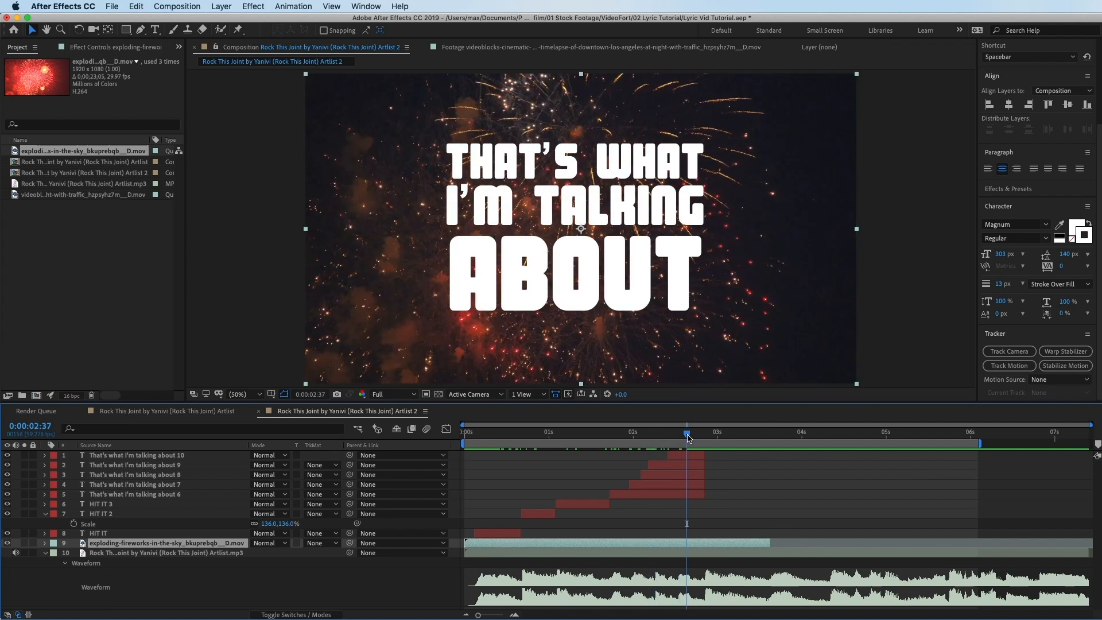
drag(687, 435, 676, 435)
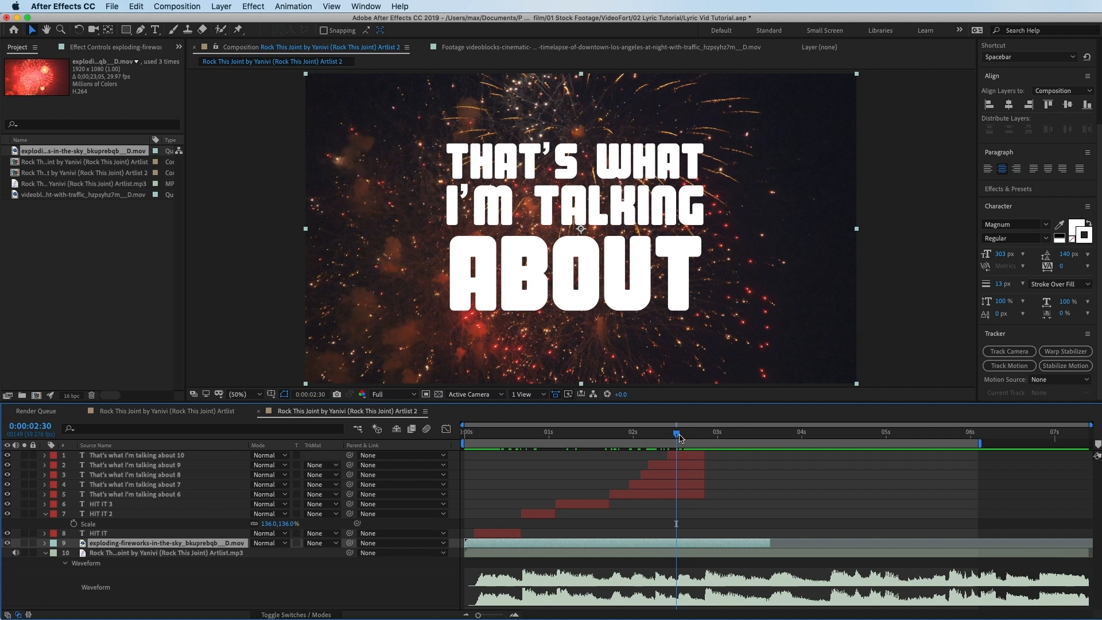
drag(679, 438, 700, 440)
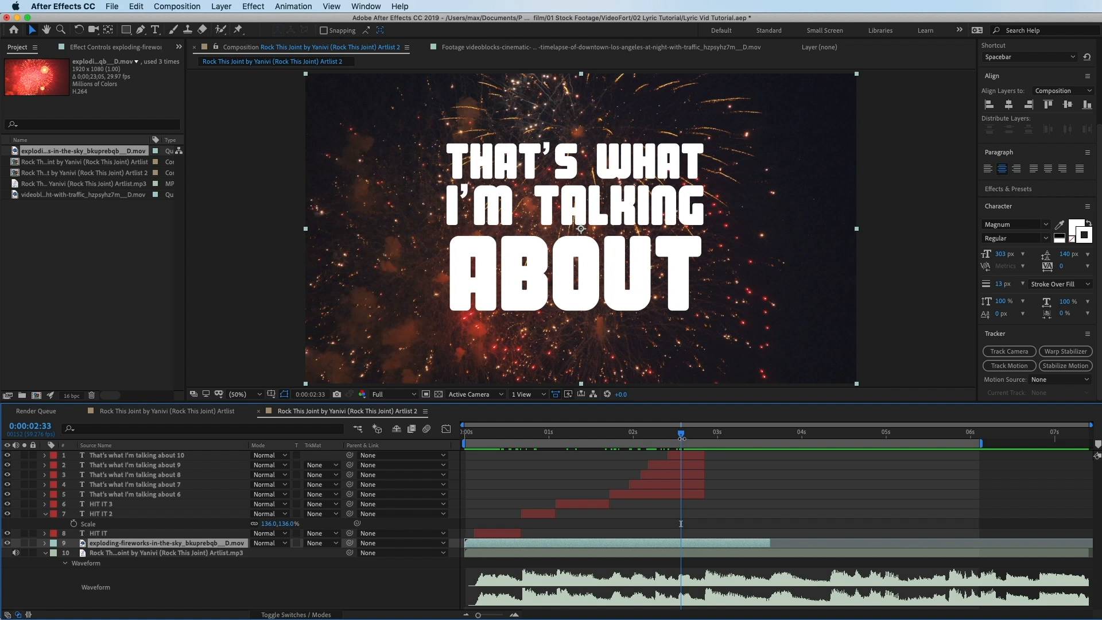
drag(683, 435, 622, 436)
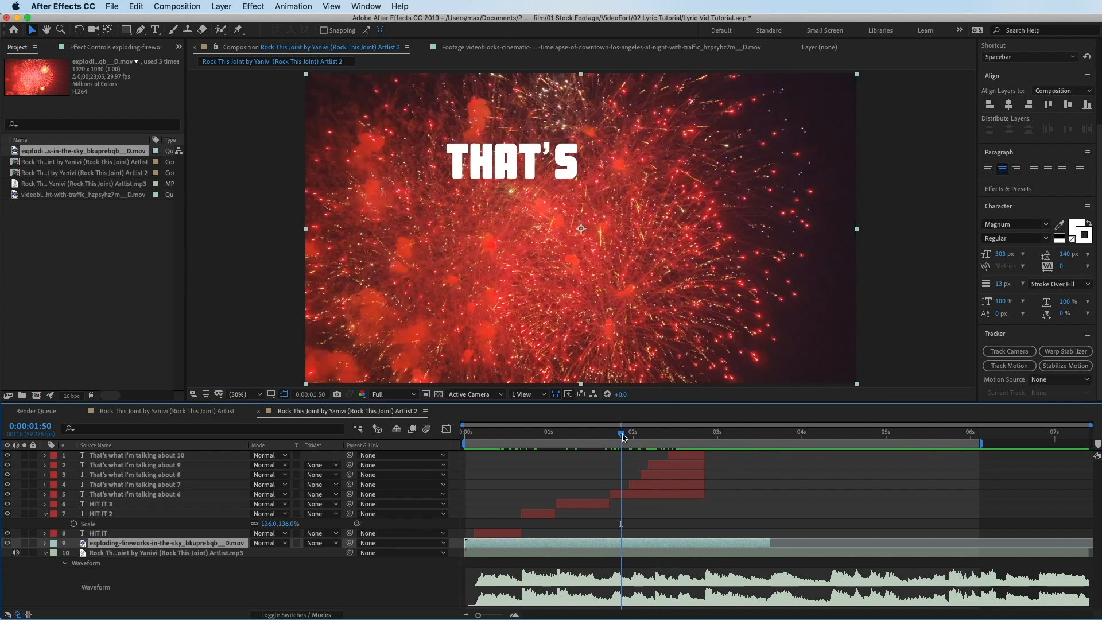
drag(622, 437, 693, 435)
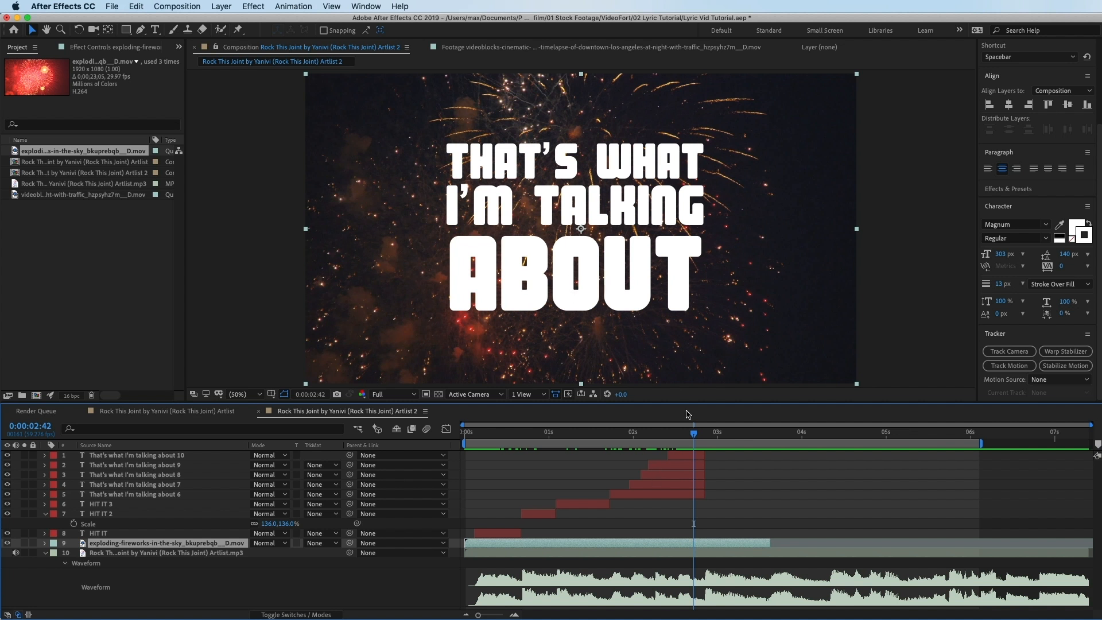
click(694, 454)
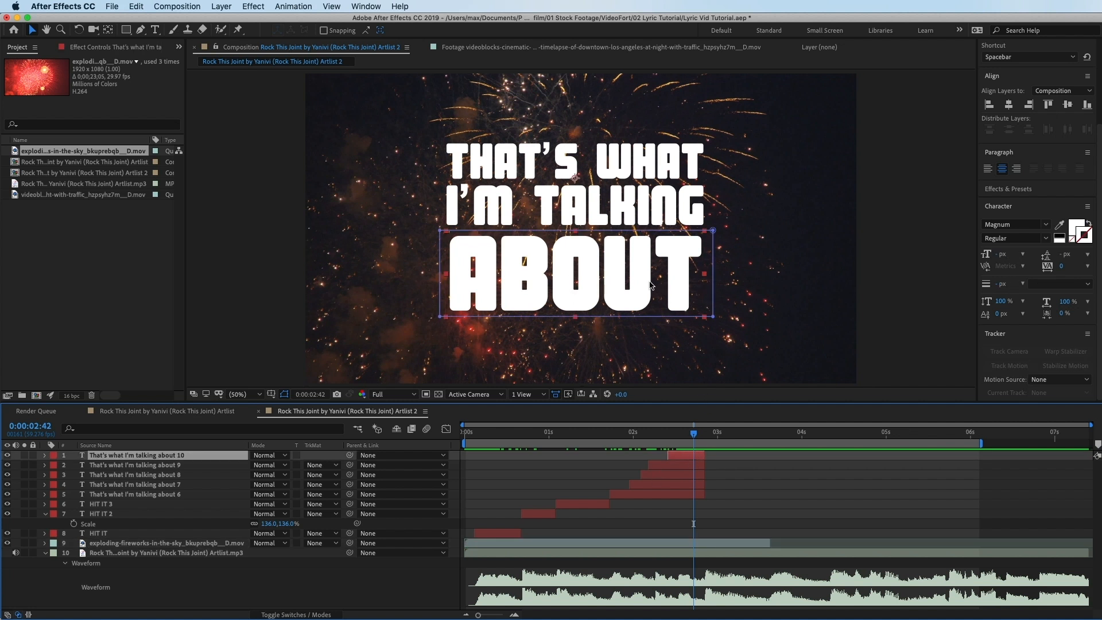
Add an Inner Shadow layer style to the "That's what I'm talking about 10" text layer.
click(713, 457)
click(691, 454)
click(221, 6)
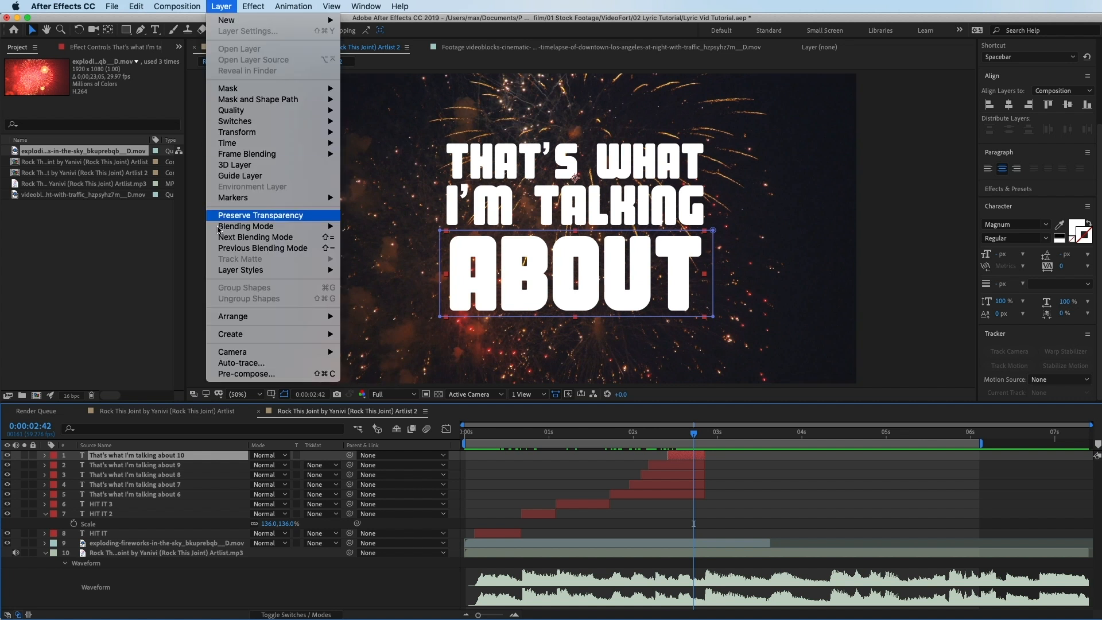
mouse_move(230, 271)
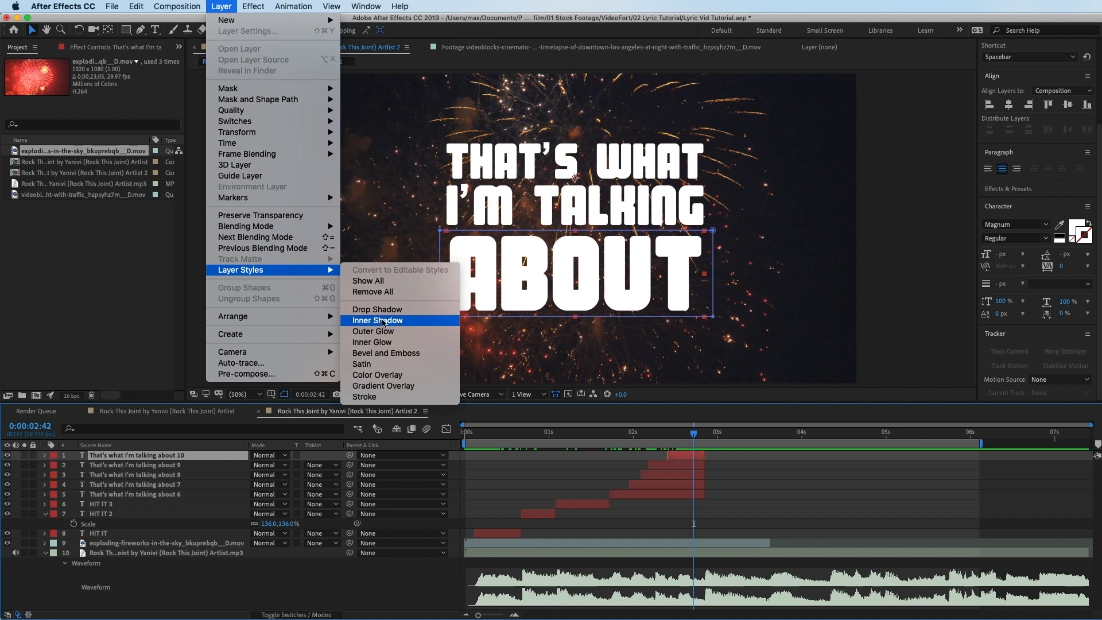
click(383, 321)
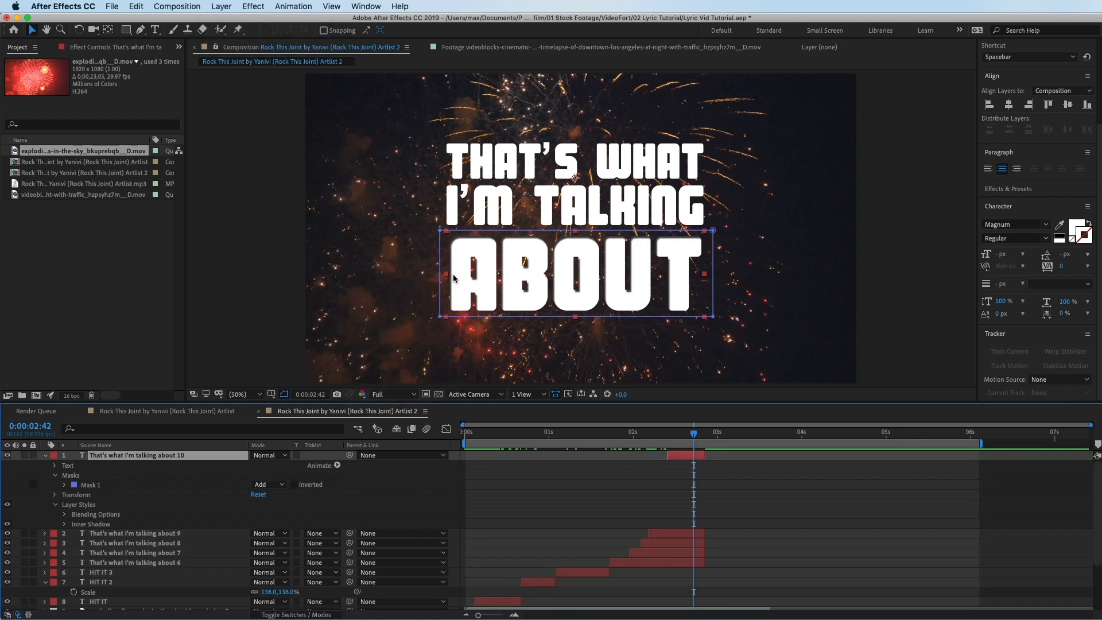
Set the Inner Shadow's distance to 8 and its opacity to 50%, and collapse its settings.
click(64, 523)
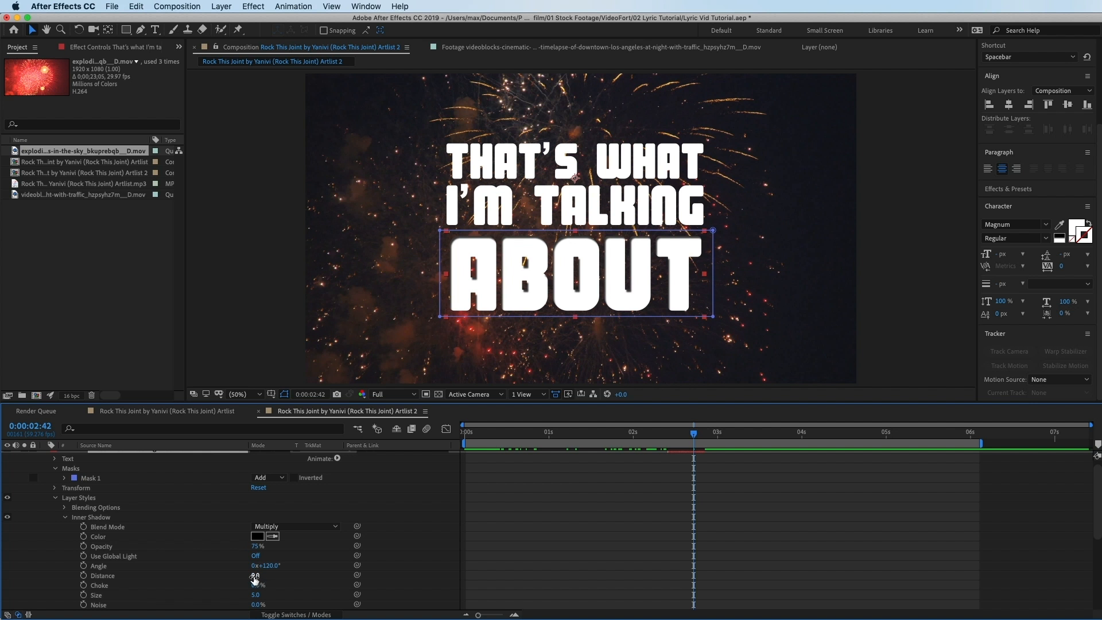
drag(254, 575, 250, 575)
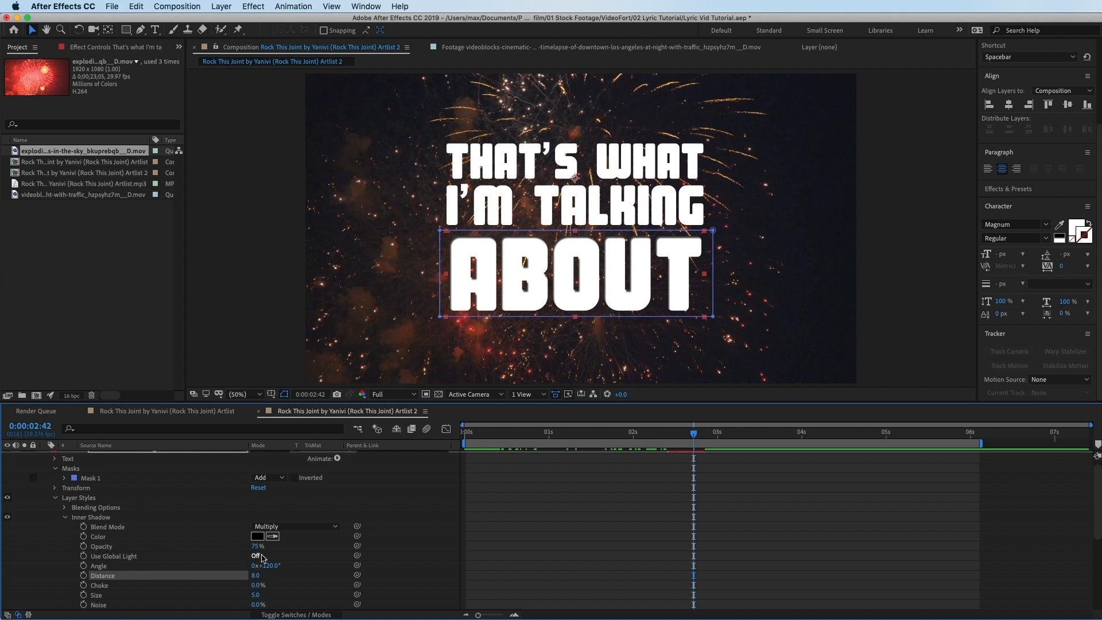
click(256, 548)
key(Return)
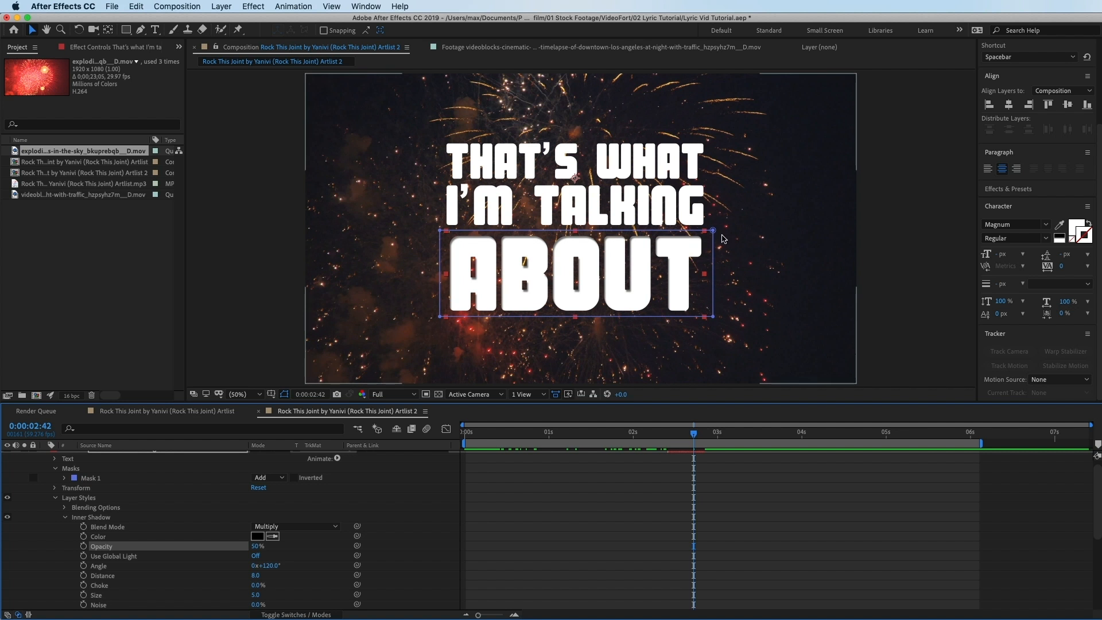
scroll(51, 536, up, 1)
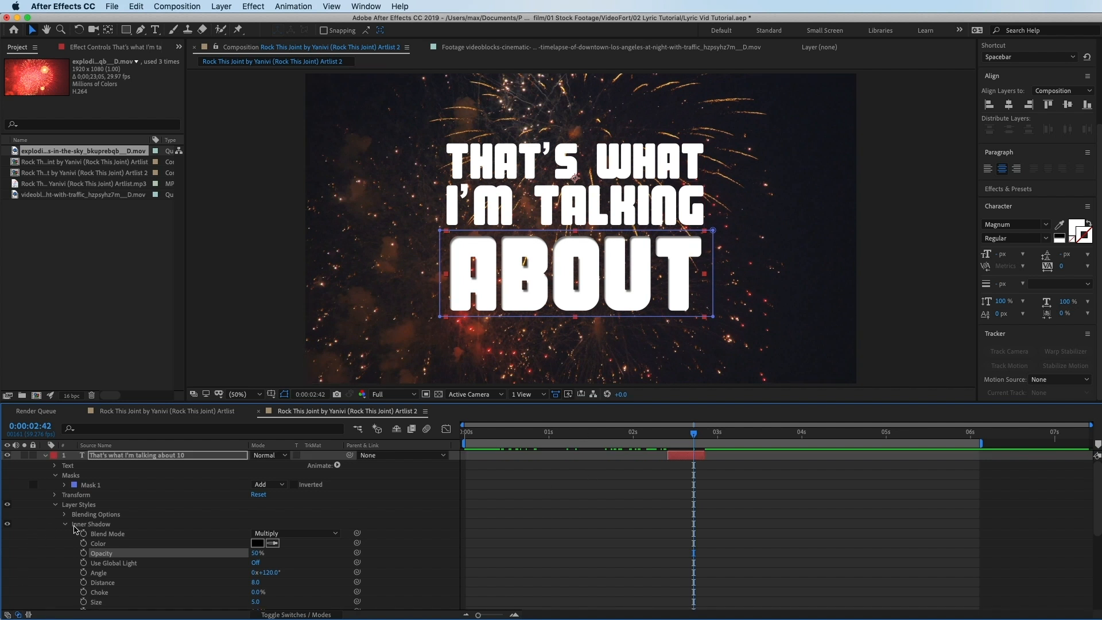
click(64, 524)
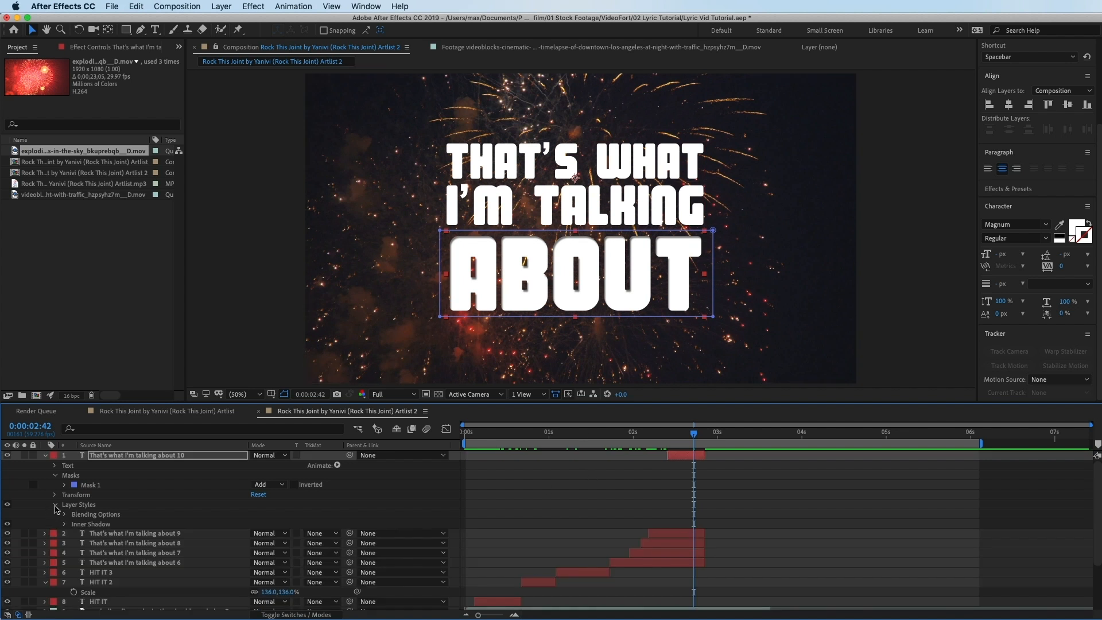
Copy the layer styles from "That's what I'm talking about 10" to the "That's what I'm talking about" layers 6 through 9.
click(85, 503)
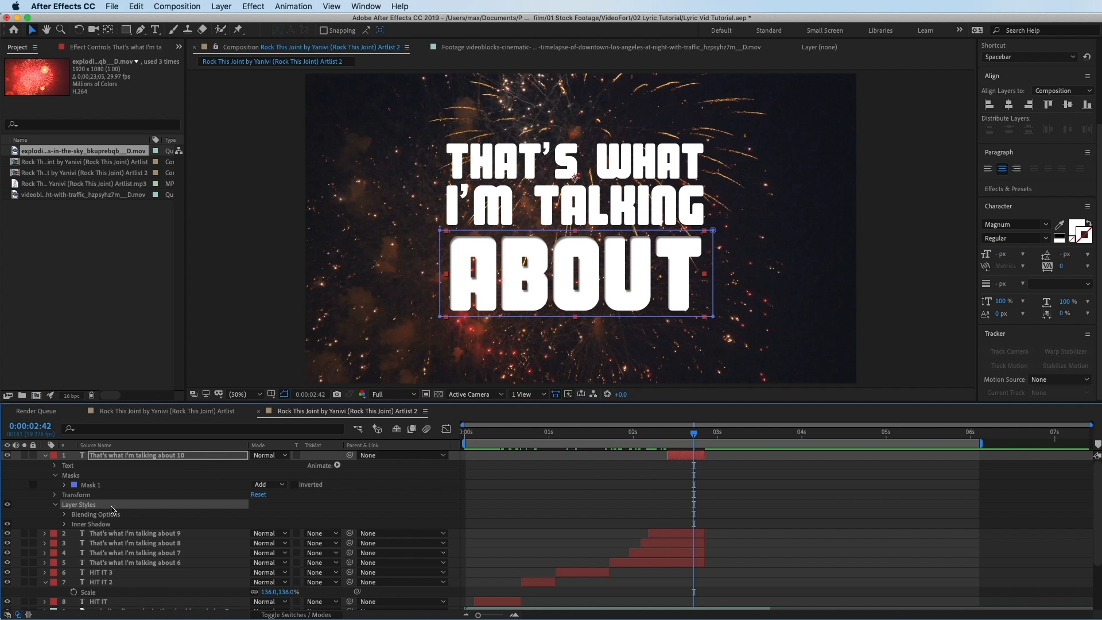
click(696, 536)
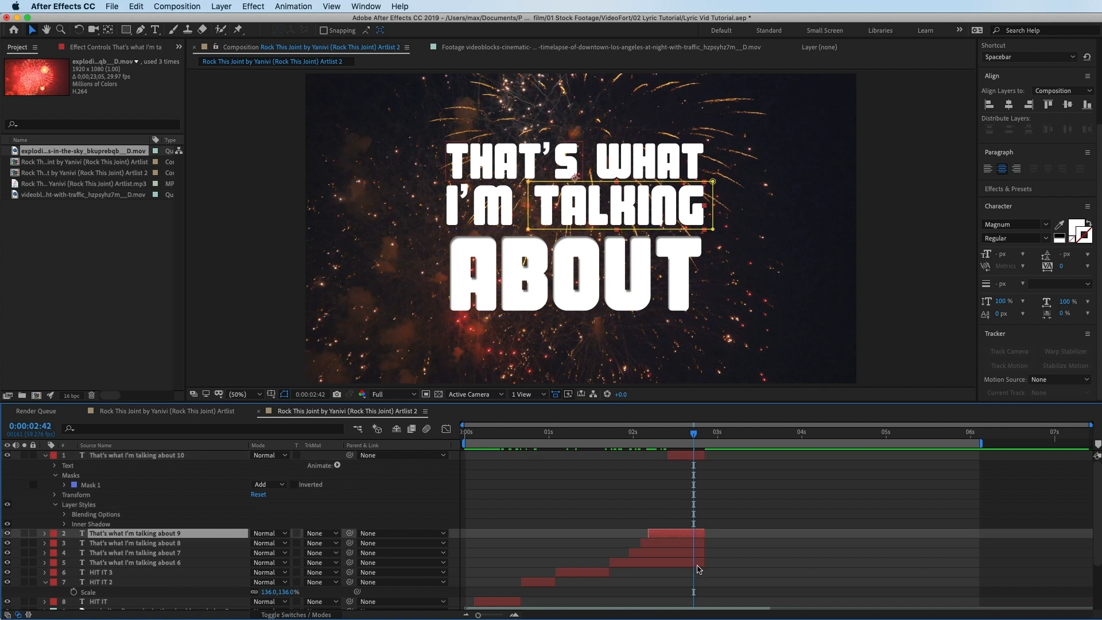
shift+click(697, 563)
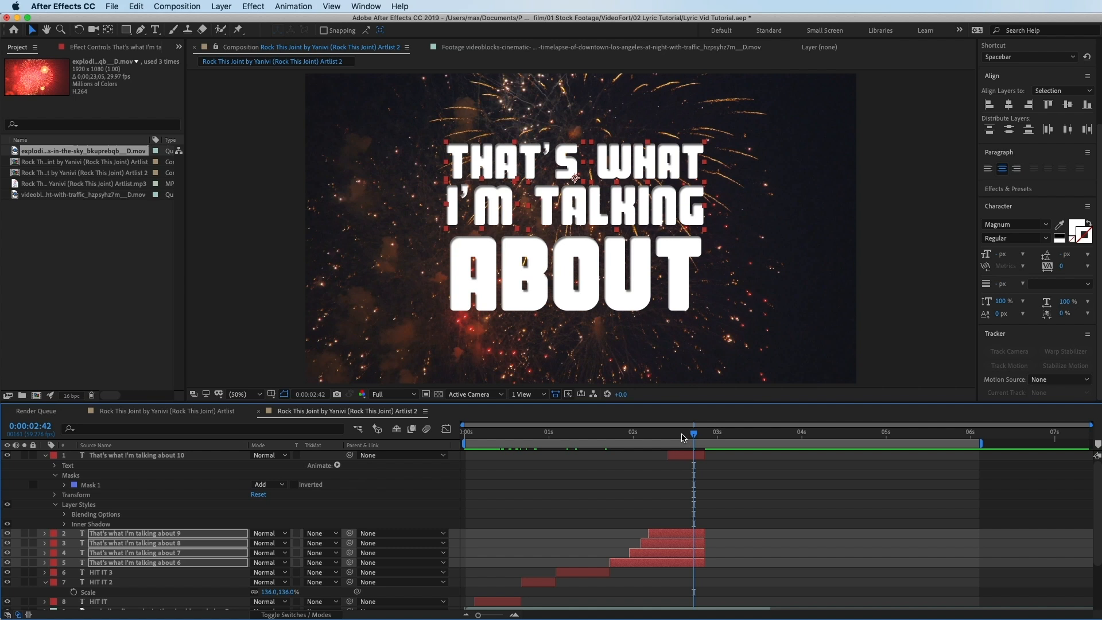
Add a Scale keyframe to the HIT IT layer at its start, 0:00:00:06, and collapse the HIT IT 2 layer.
drag(683, 438, 476, 449)
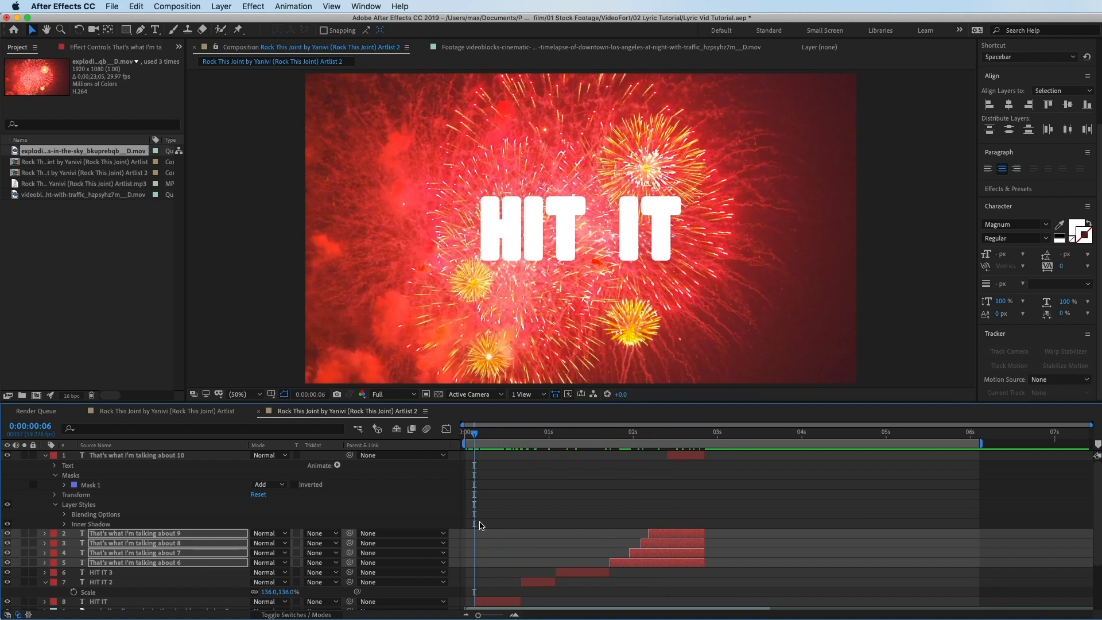
scroll(481, 525, down, 3)
click(503, 563)
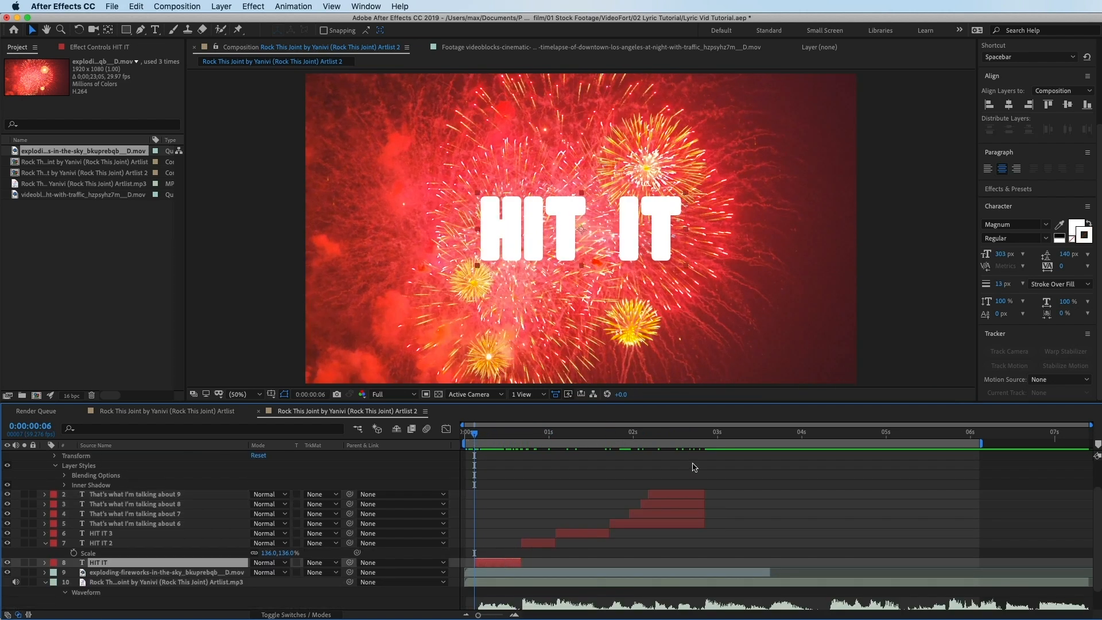
click(44, 543)
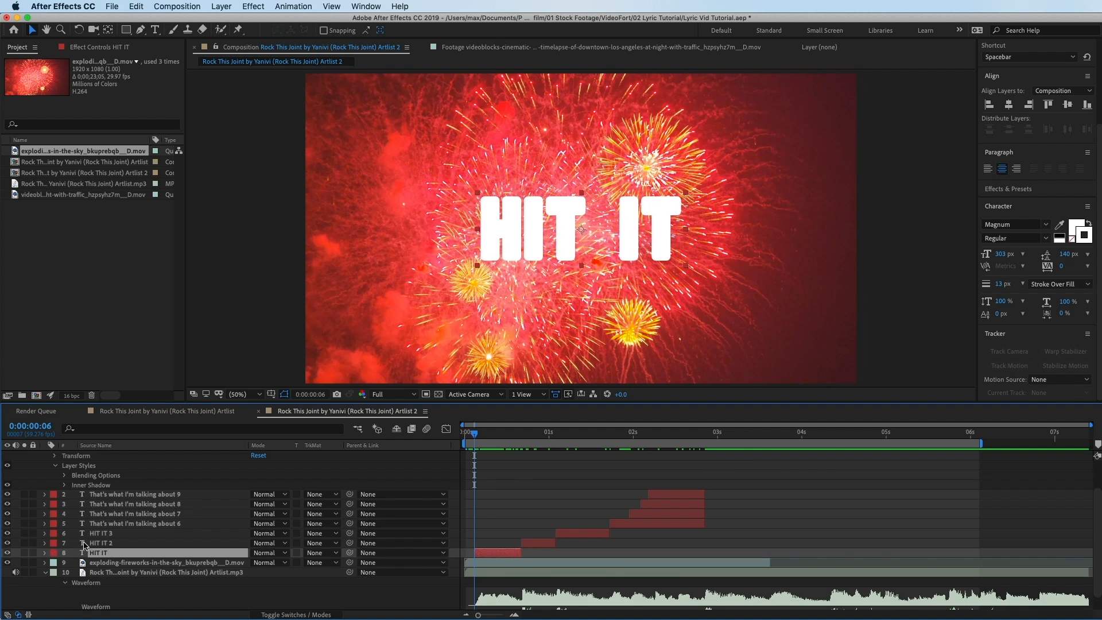
mouse_move(480, 435)
mouse_down()
mouse_move(514, 437)
mouse_move(479, 440)
mouse_up()
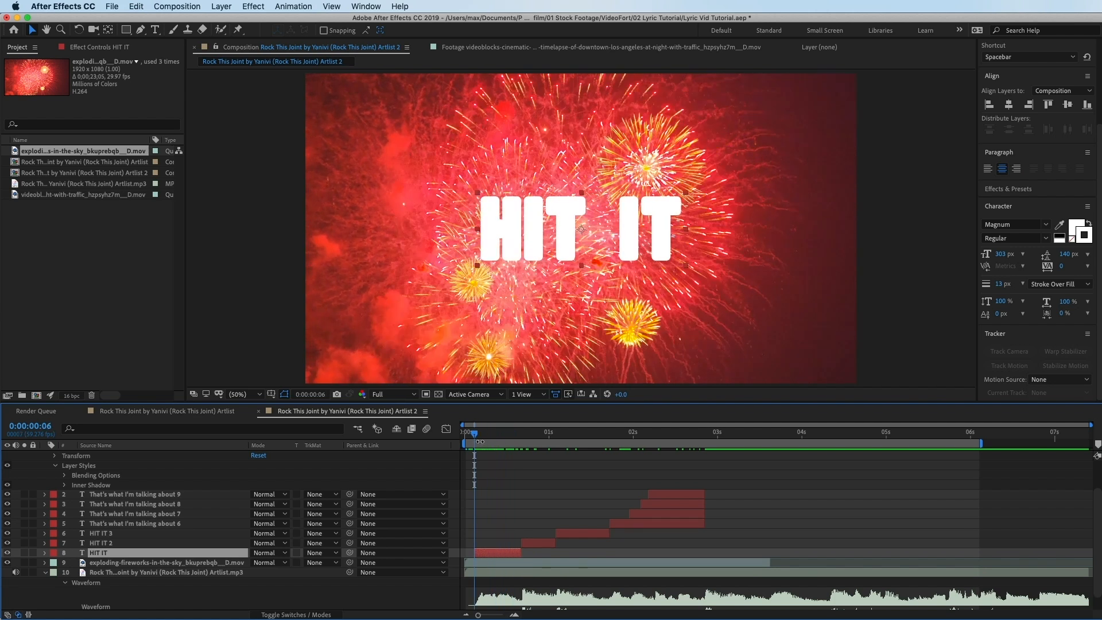
key(s)
click(74, 562)
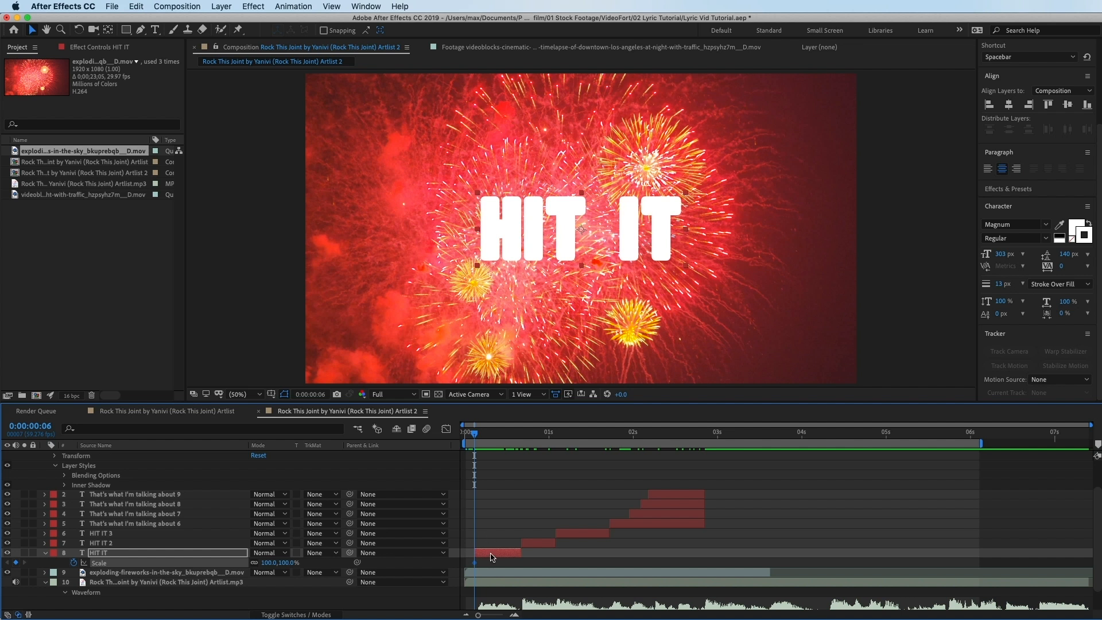
Add a second Scale keyframe to the HIT IT layer at 0:00:00:22 with a value of 115%.
key(equal)
key(equal)
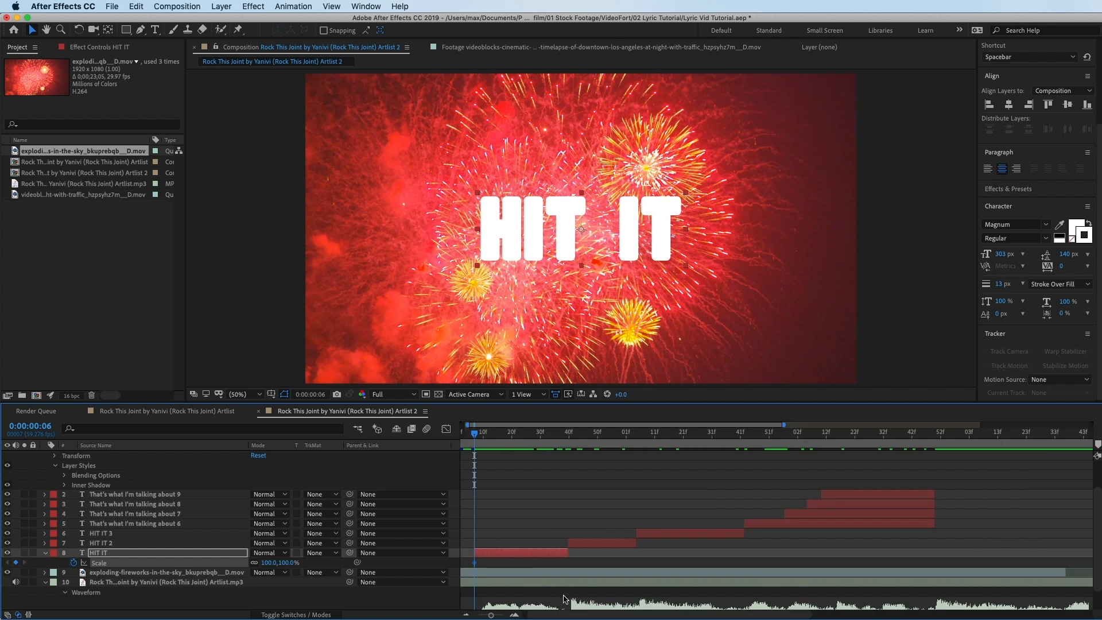
scroll(556, 534, down, 3)
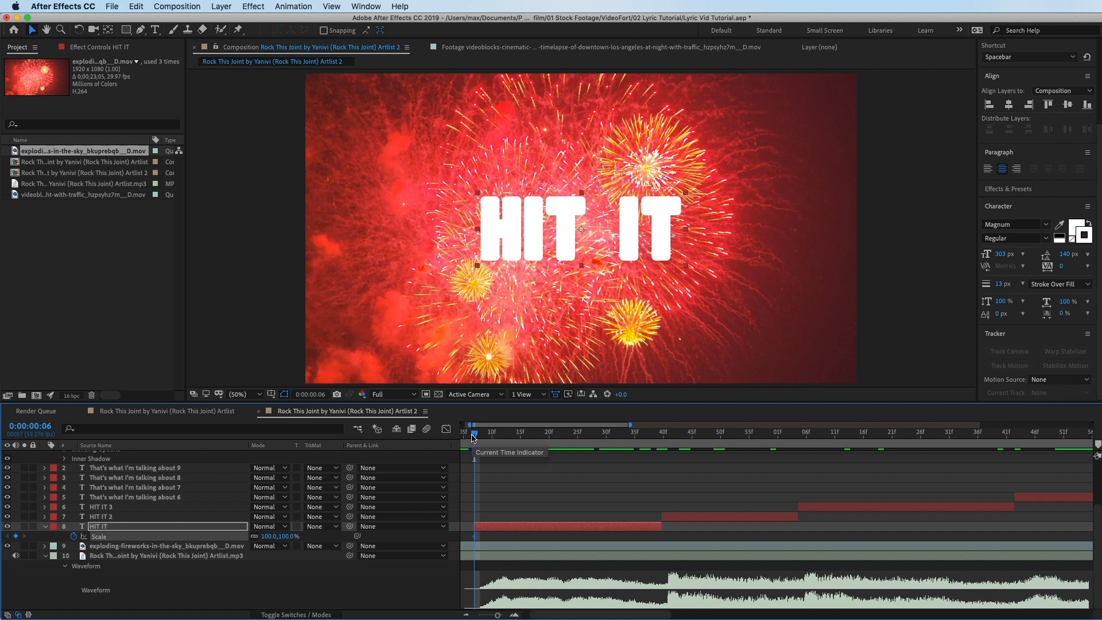
drag(473, 439, 595, 447)
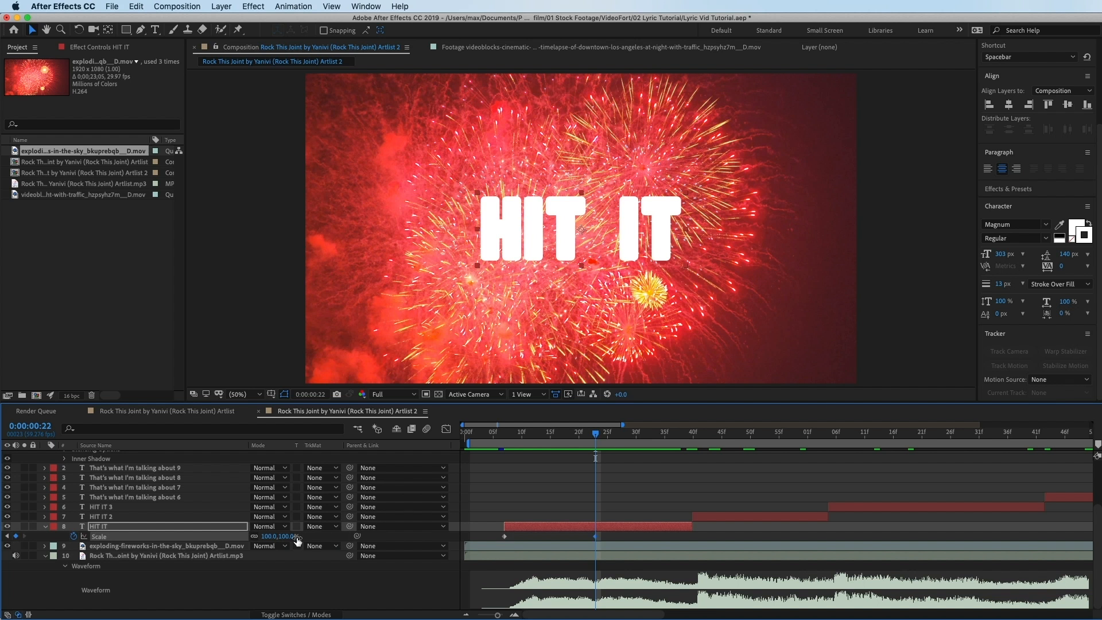
drag(268, 537, 292, 536)
click(270, 536)
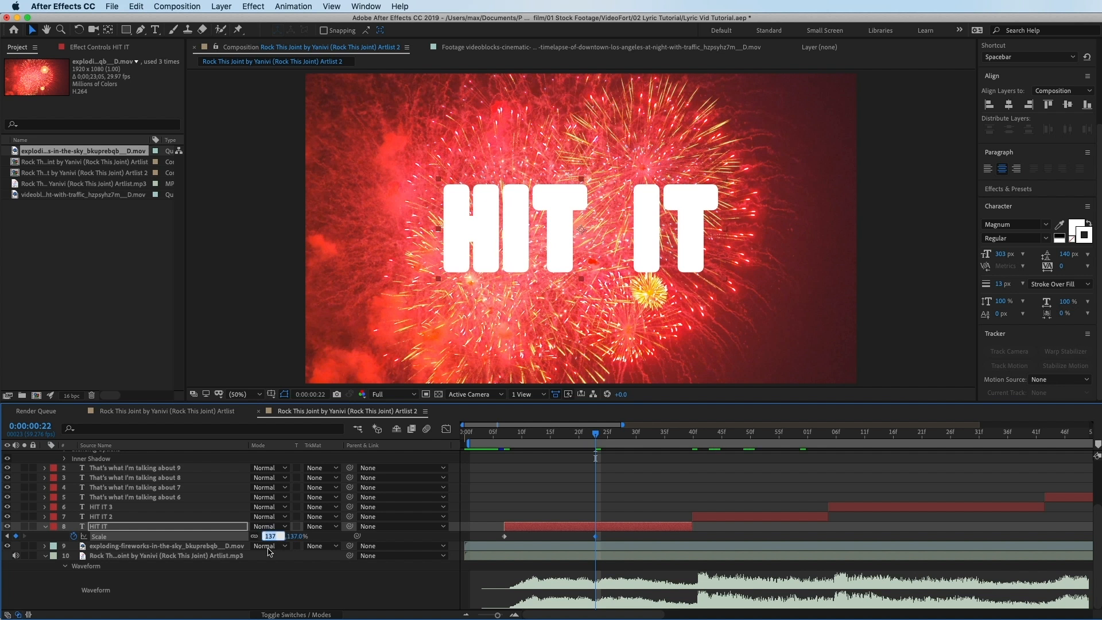
text(115)
key(Return)
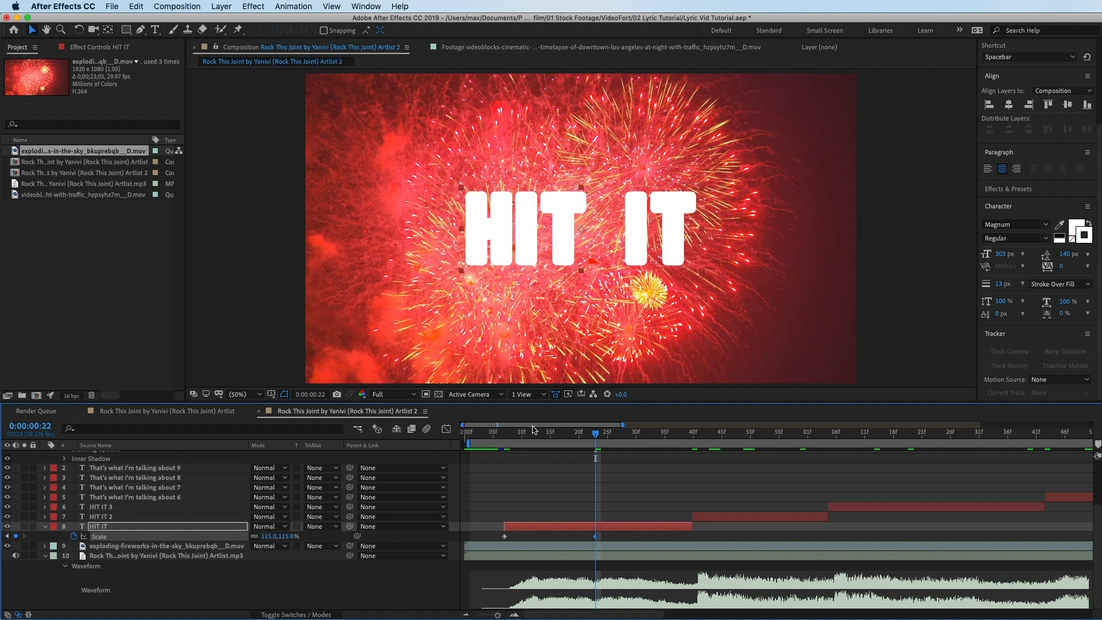
Try 80% for the HIT IT layer's first Scale keyframe at 0:00:00:06 and reduce it to 50%.
key(j)
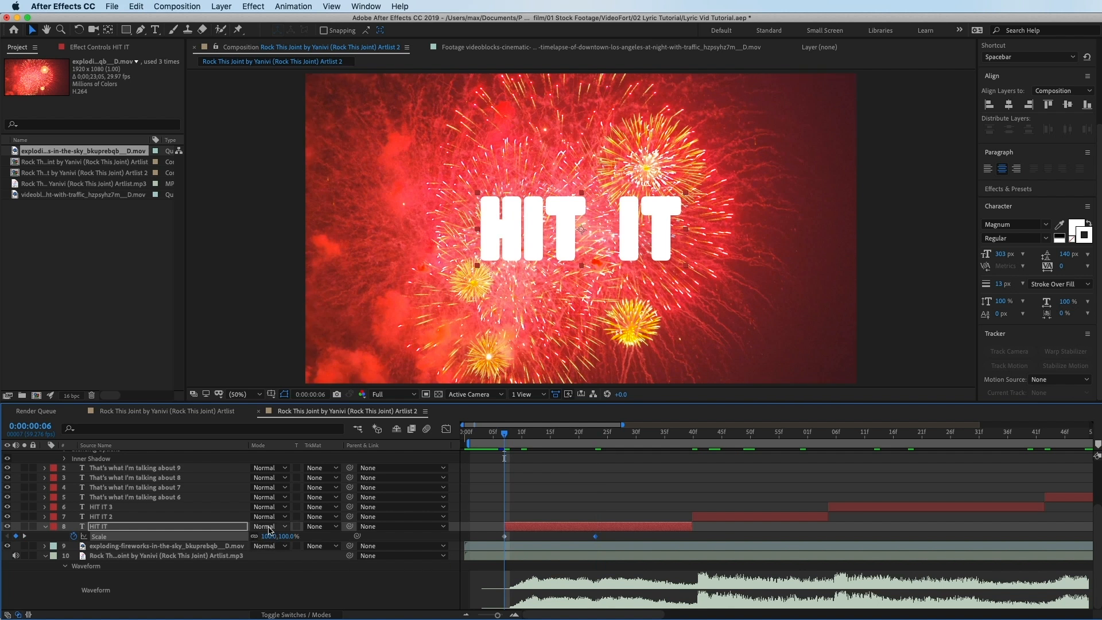
click(268, 536)
text(80)
key(Return)
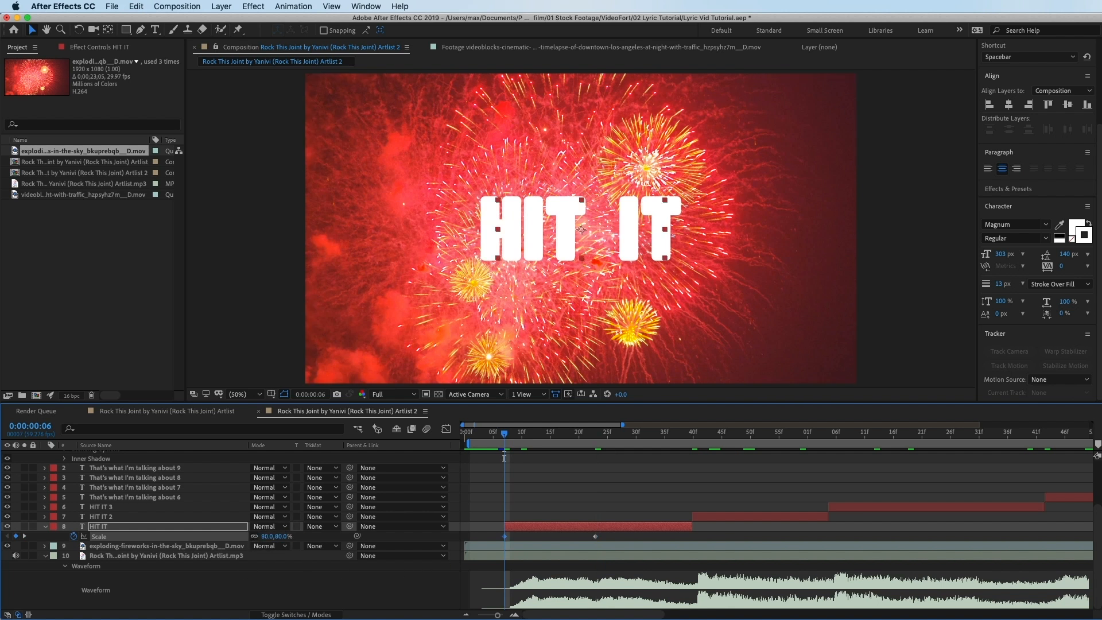
drag(504, 435, 503, 457)
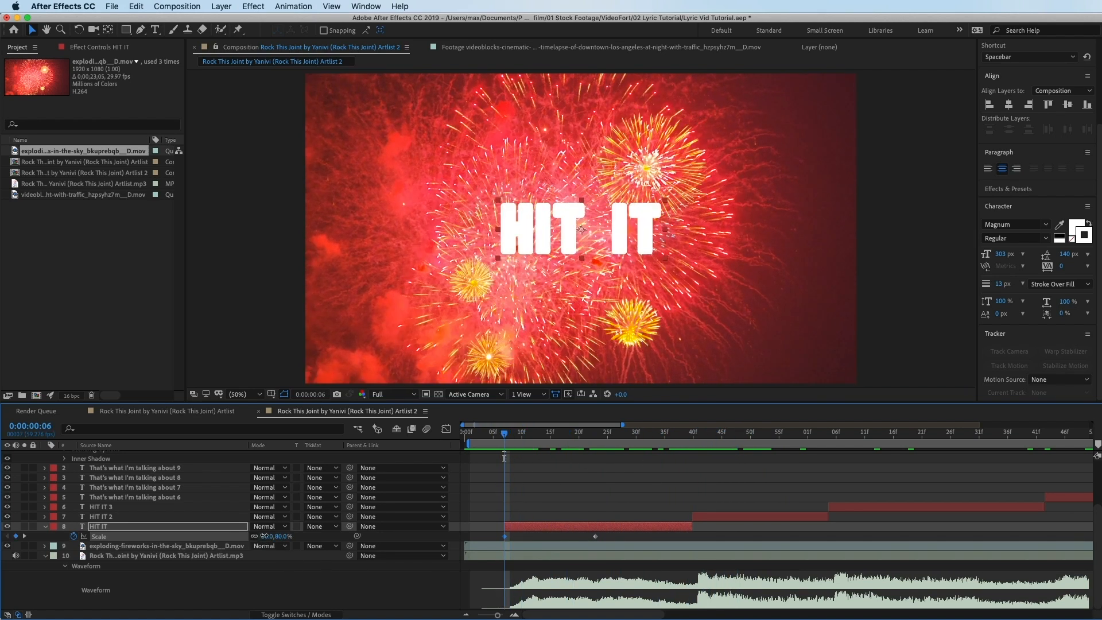
click(267, 536)
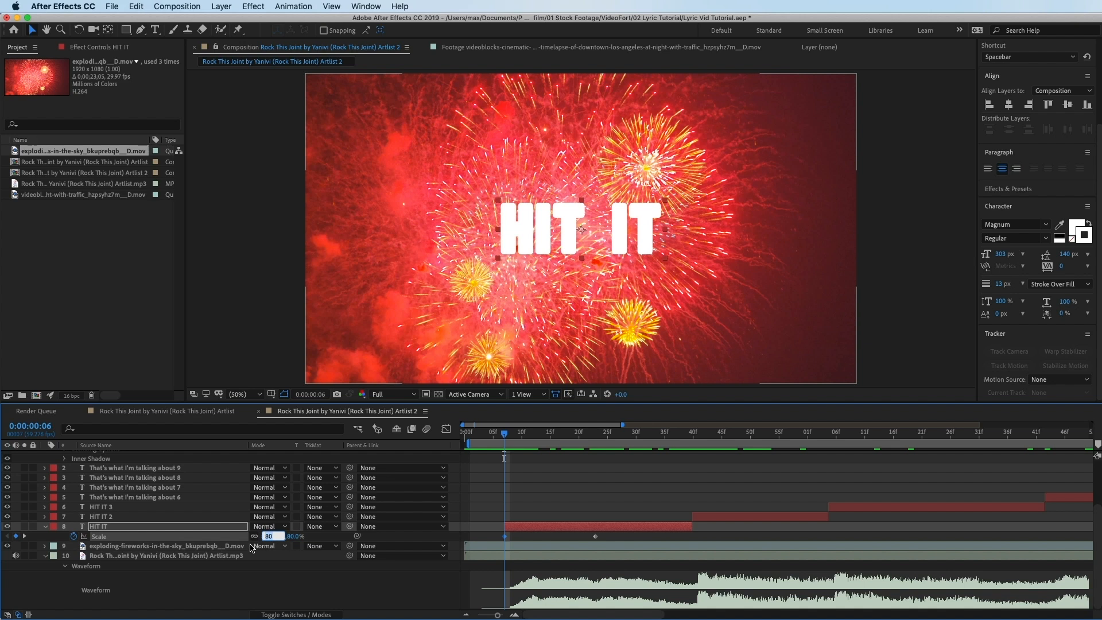
text(50)
key(Return)
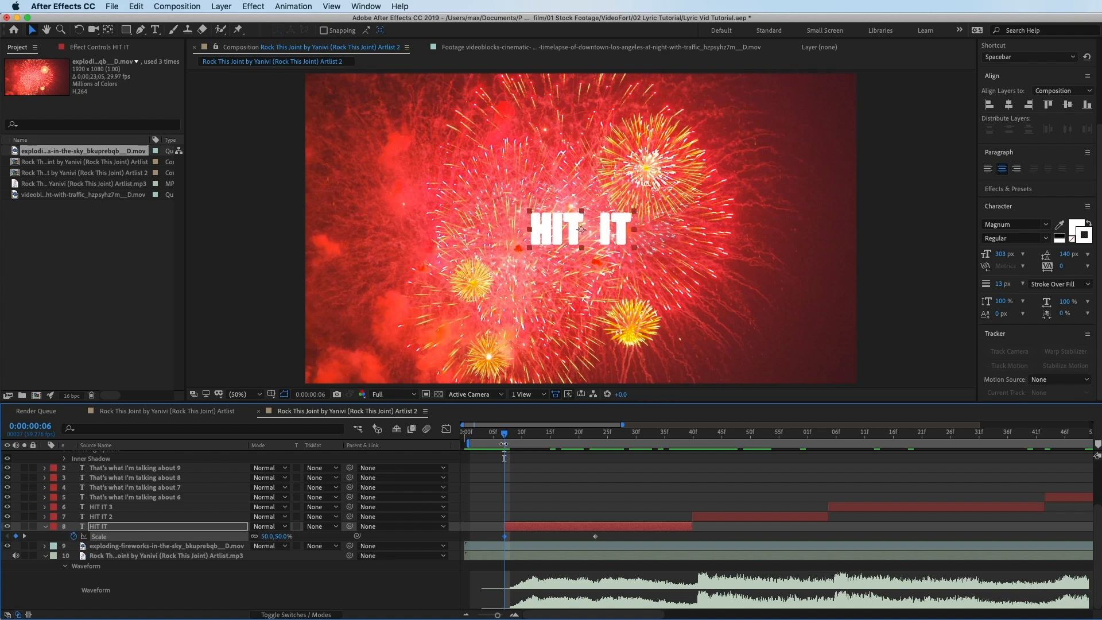
Select both Scale keyframes of the HIT IT layer, enlarge the timeline area, and apply Easy Ease to them.
mouse_move(506, 438)
mouse_down()
mouse_move(590, 445)
mouse_move(516, 450)
mouse_up()
drag(490, 537, 606, 539)
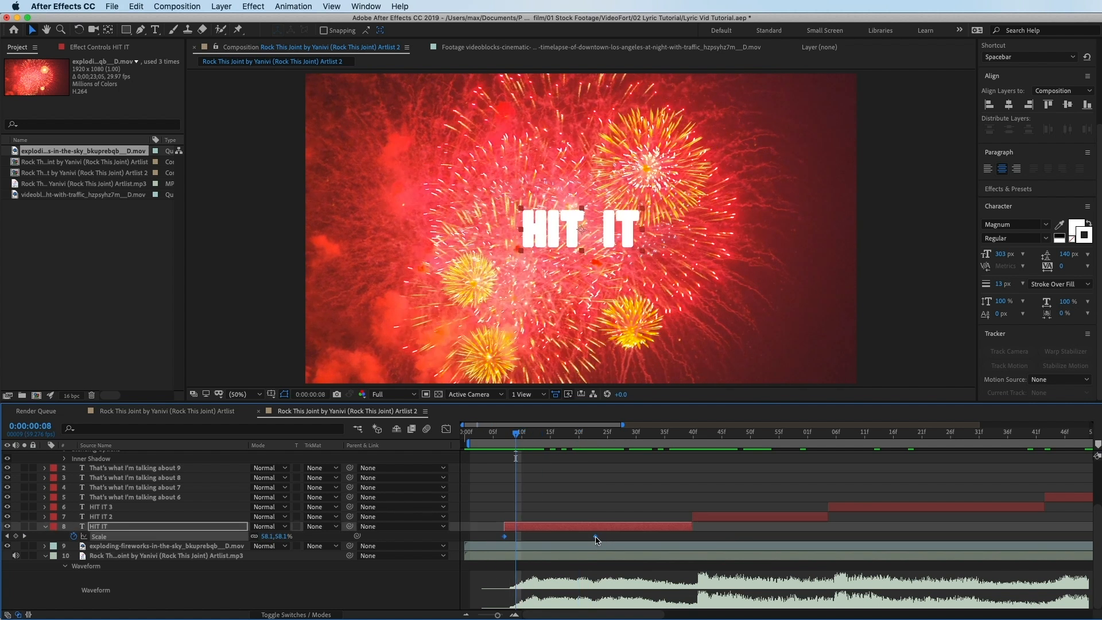
right_click(596, 539)
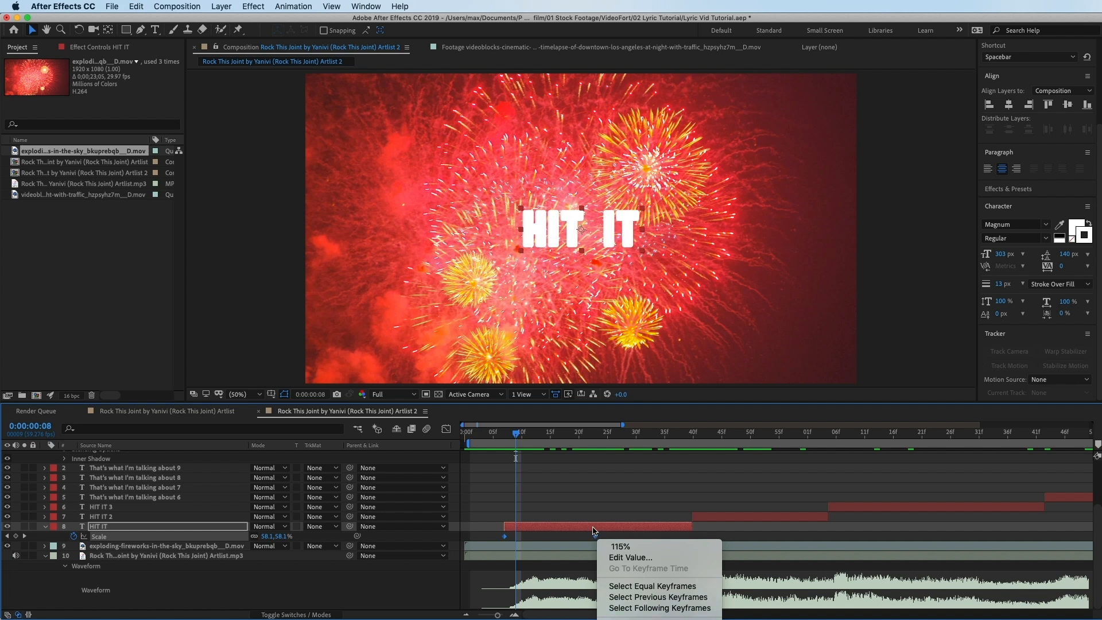
click(596, 515)
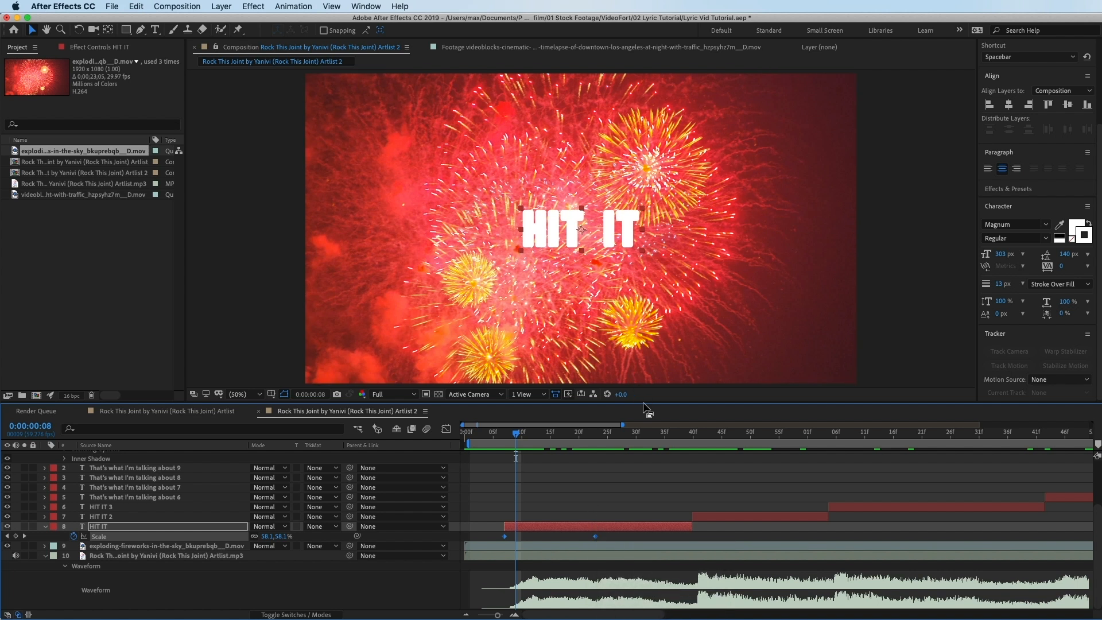
drag(645, 401, 653, 309)
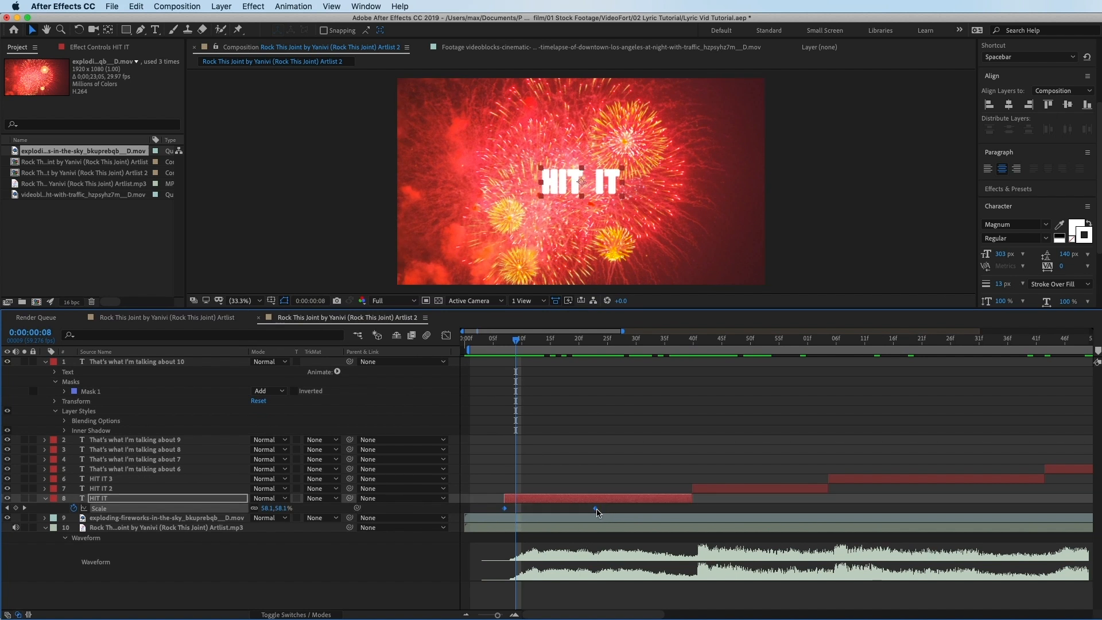
right_click(596, 509)
click(663, 307)
drag(665, 310, 654, 165)
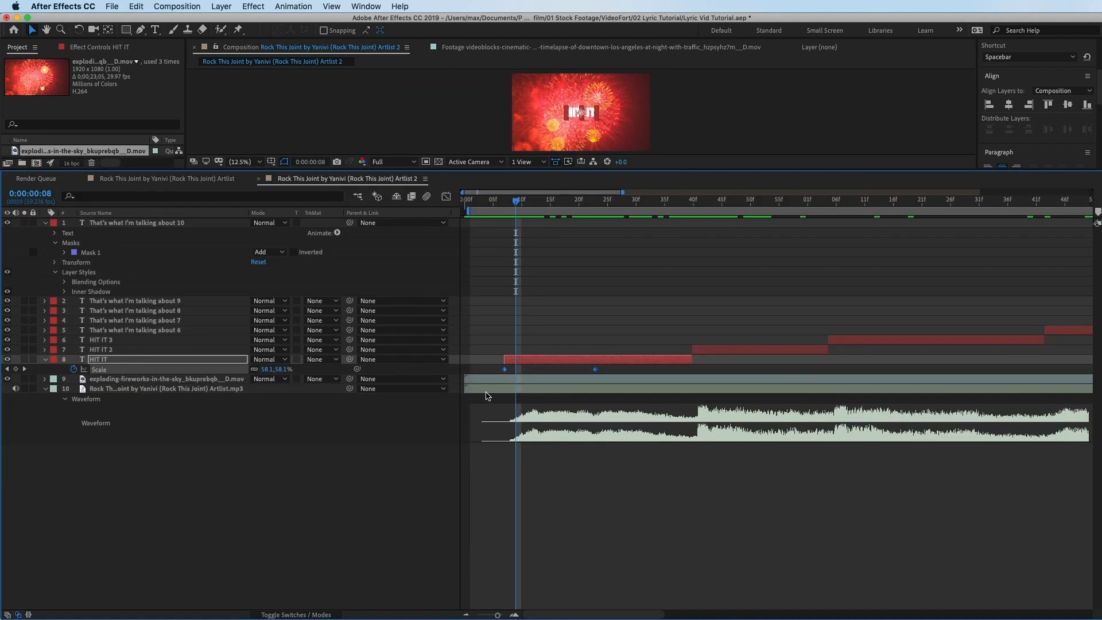
right_click(505, 370)
mouse_move(529, 507)
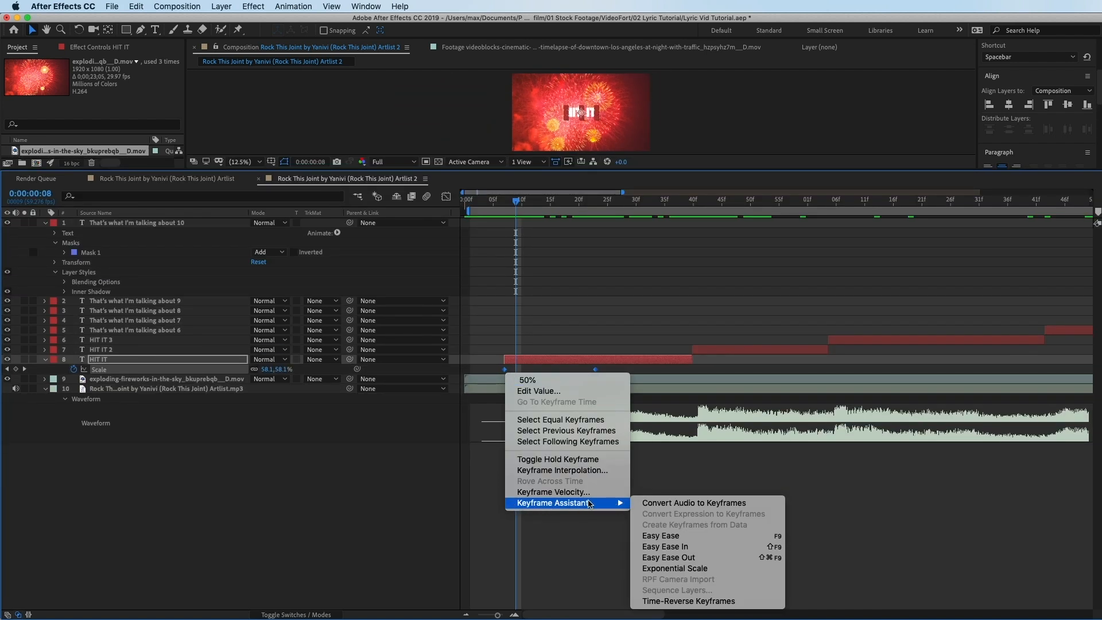
click(677, 538)
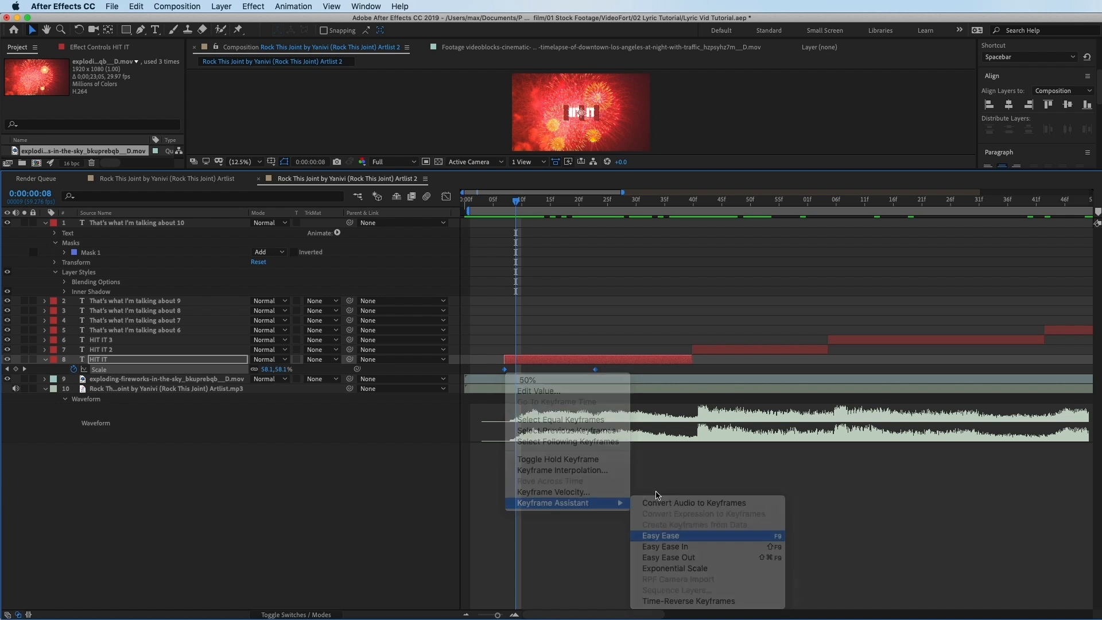
Enlarge the composition preview again and return the playhead to the first Scale keyframe at 0:00:00:06.
click(556, 161)
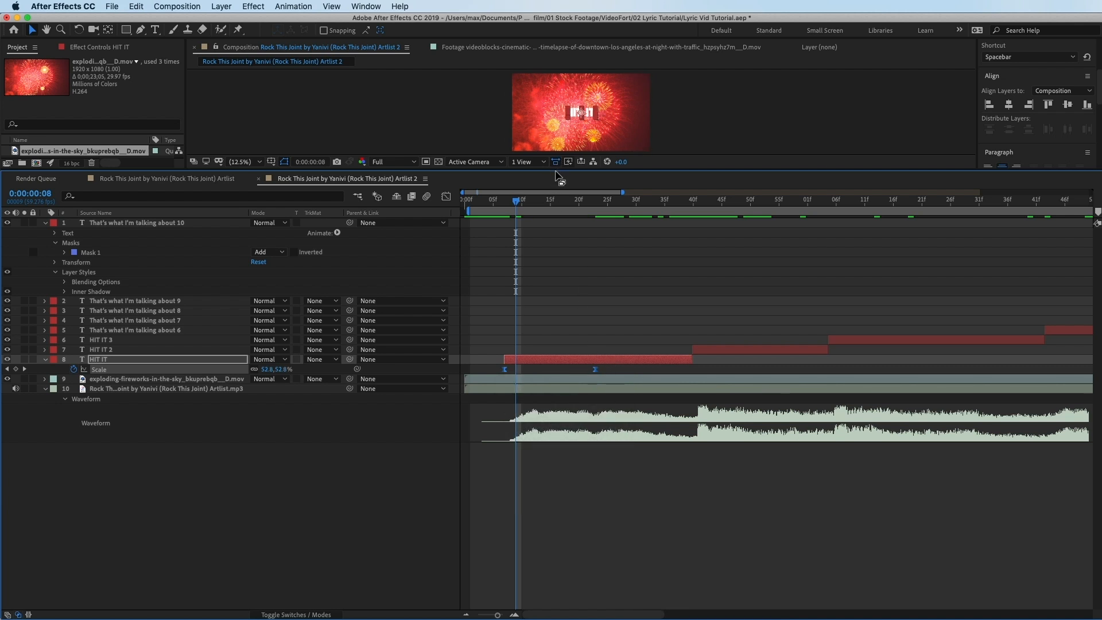
drag(555, 173, 505, 415)
scroll(555, 504, down, 3)
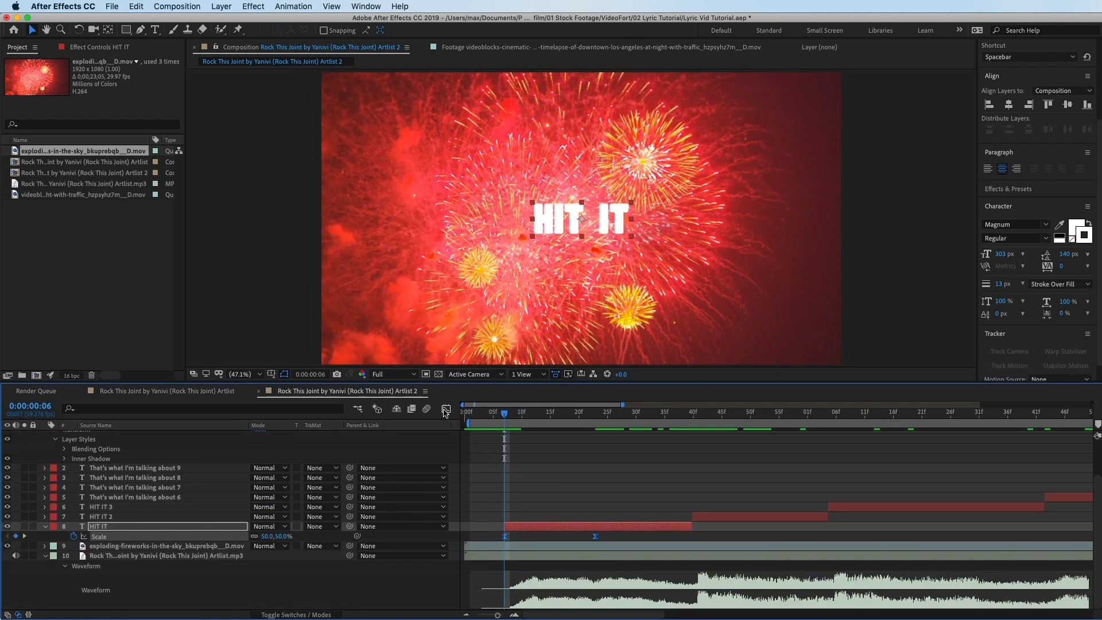
Reshape the HIT IT layer's Scale speed curve in the Graph Editor by lengthening the last keyframe's ease-in handle, moving the speed peak earlier.
click(446, 411)
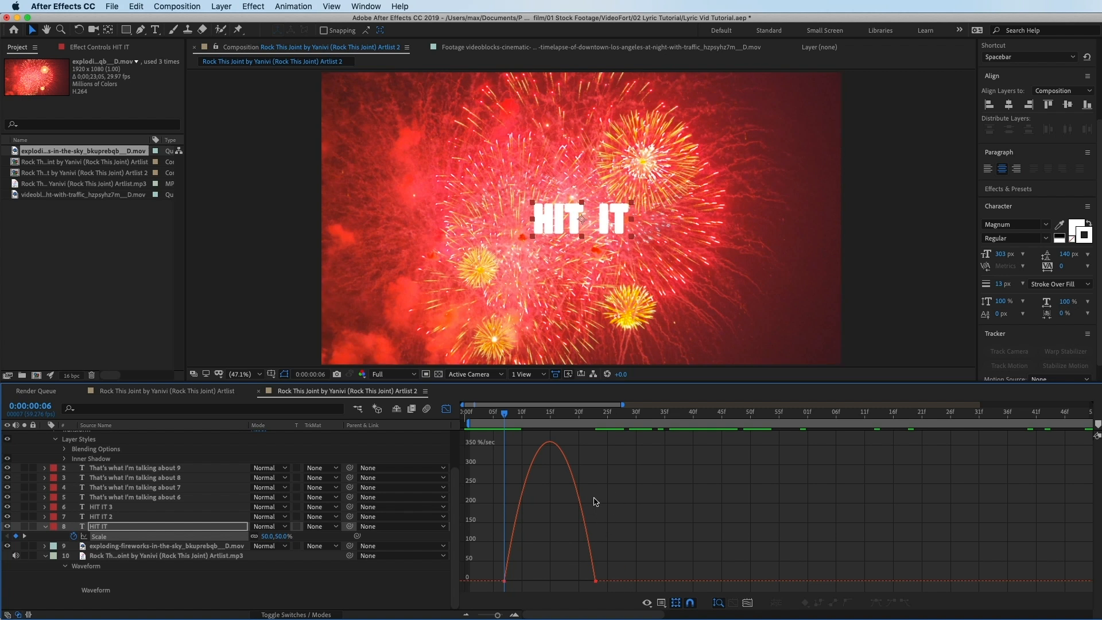
drag(505, 414, 618, 424)
click(544, 412)
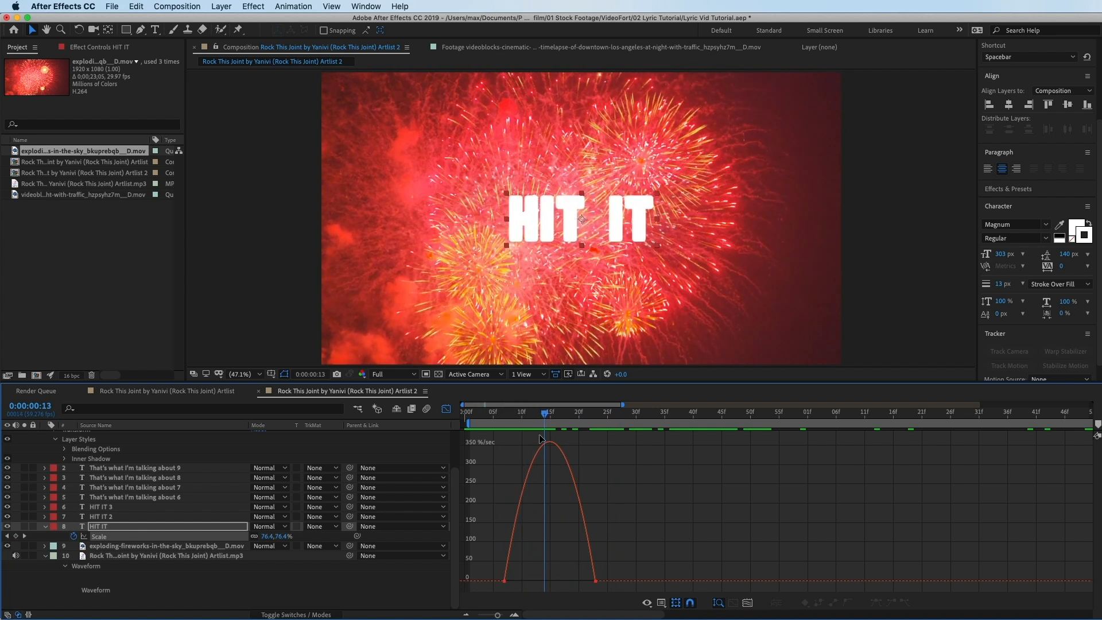
key(space)
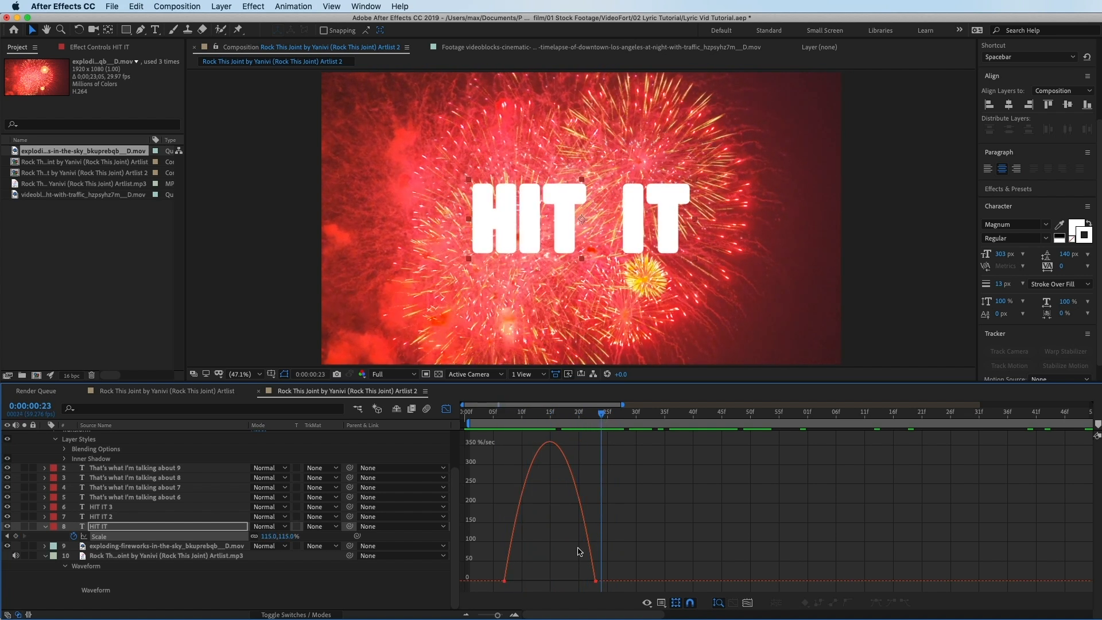
click(596, 582)
drag(581, 582, 537, 581)
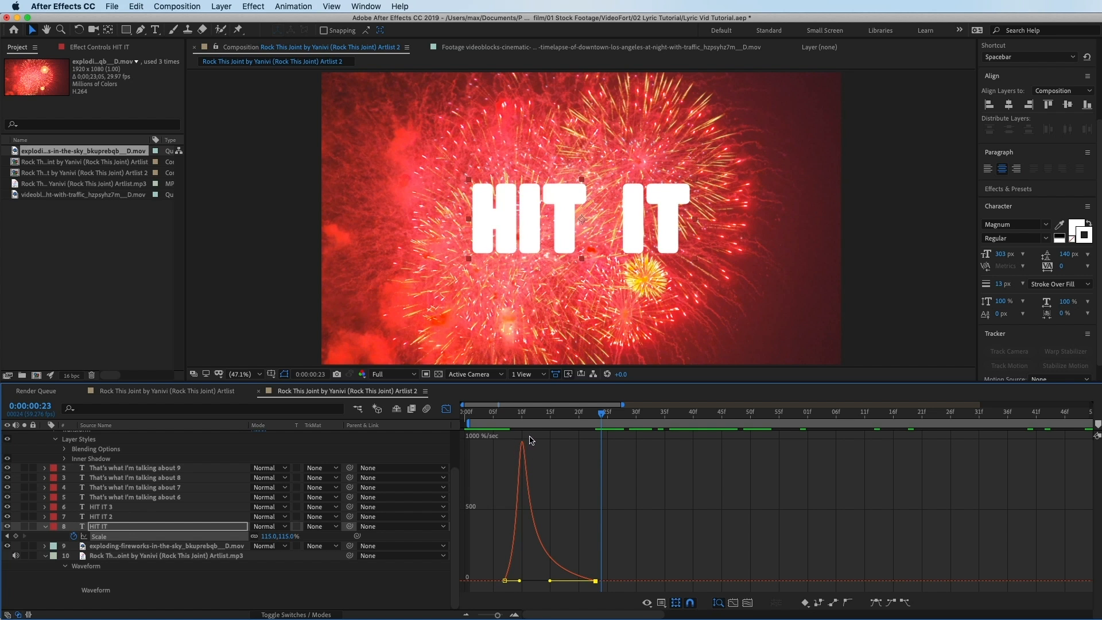
Scrub and play back the opening HIT IT scale animation several times to check its new easing.
drag(512, 418, 687, 434)
drag(565, 421, 469, 420)
key(space)
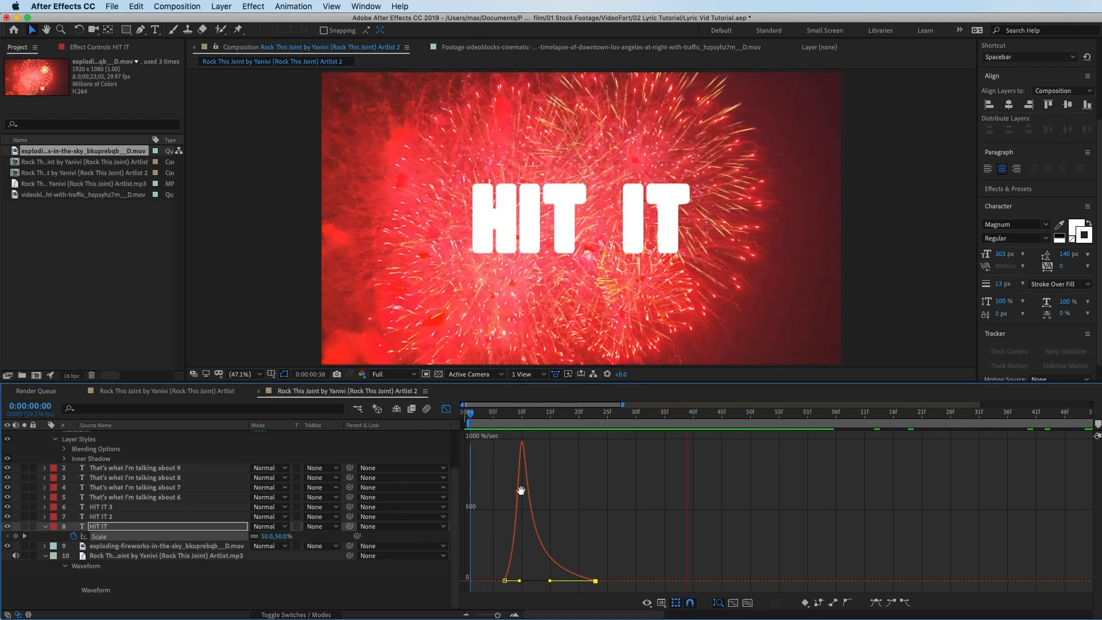
key(space)
click(466, 412)
key(space)
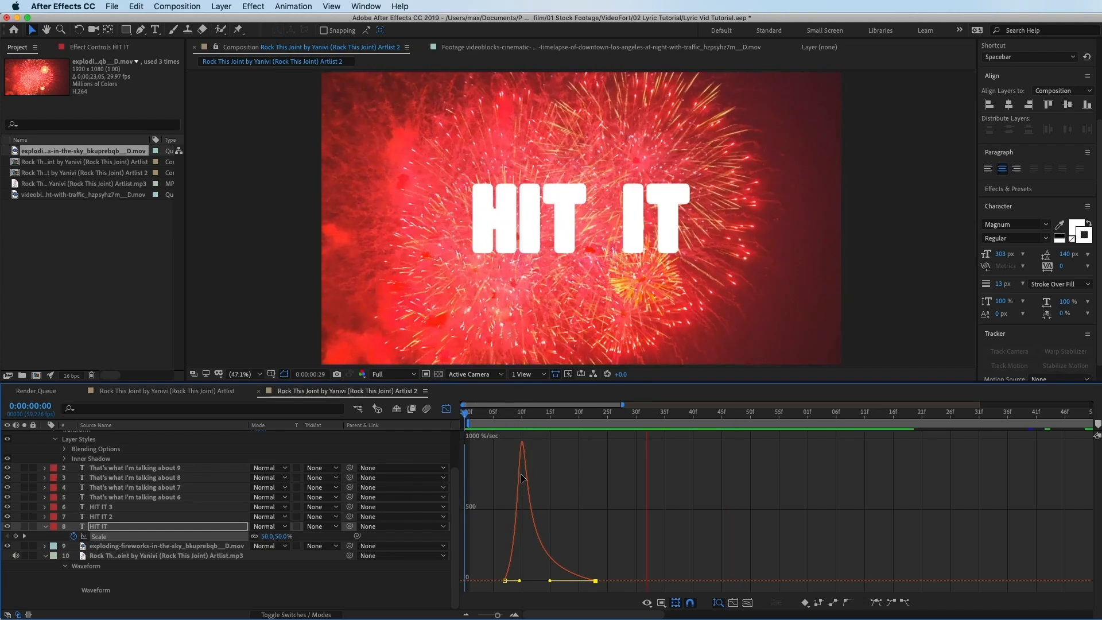
click(482, 412)
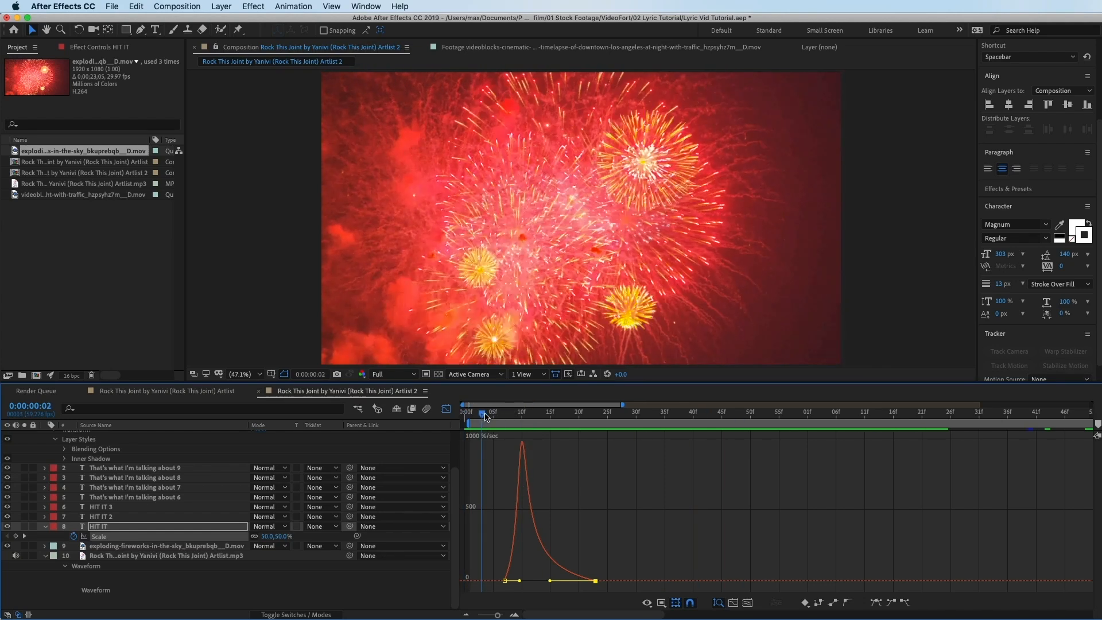
key(space)
click(486, 414)
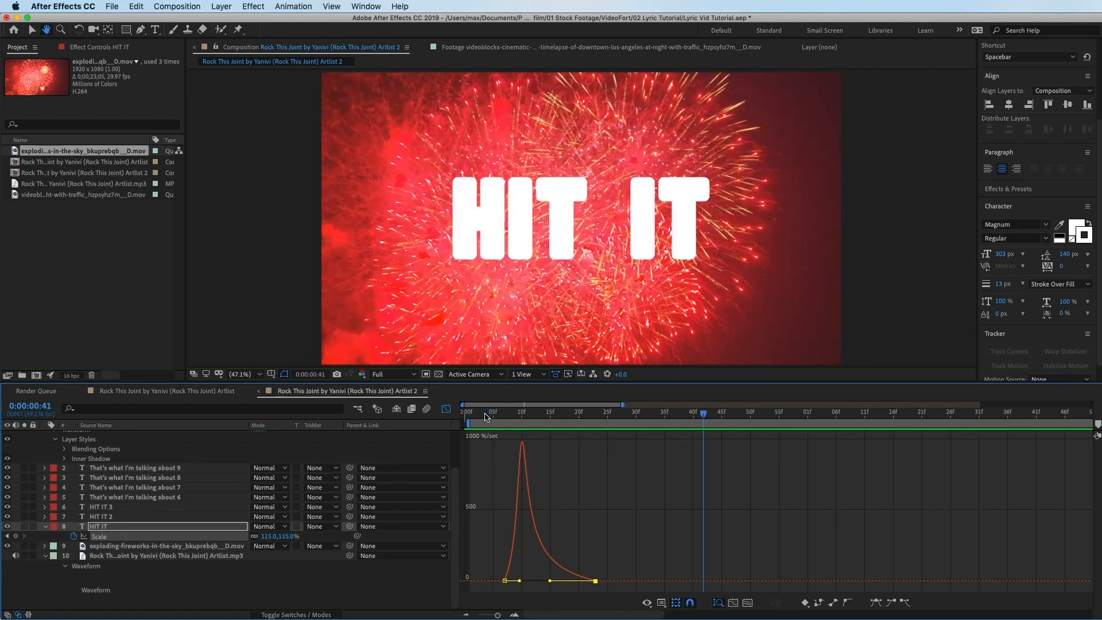
Close the Graph Editor, show a longer span of the timeline, and play the lyric sequence from the beginning.
click(446, 409)
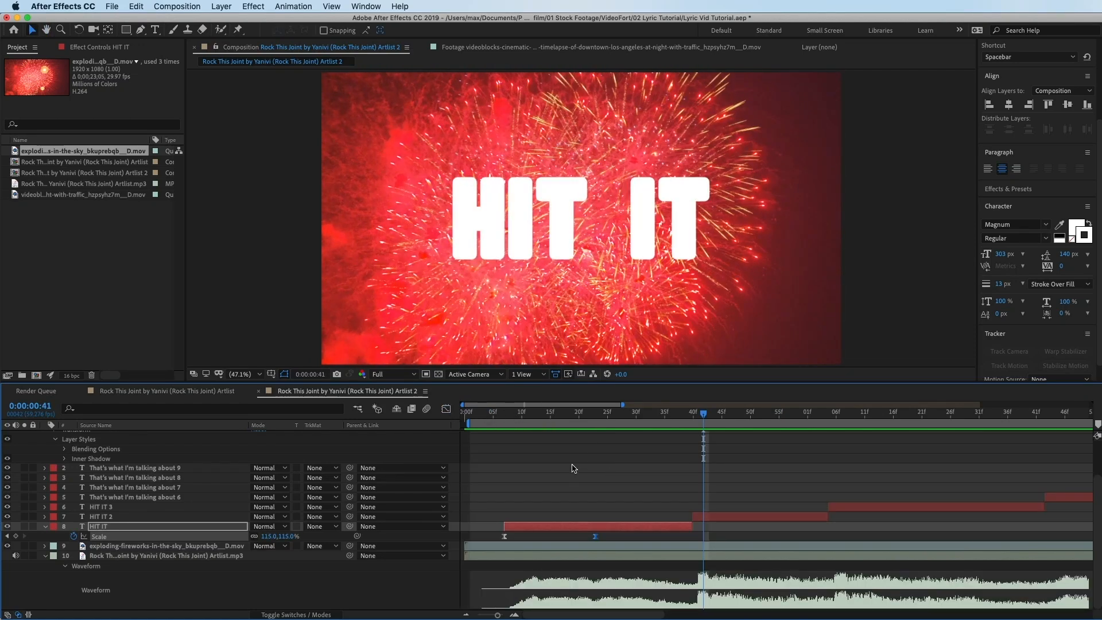
scroll(579, 454, down, 3)
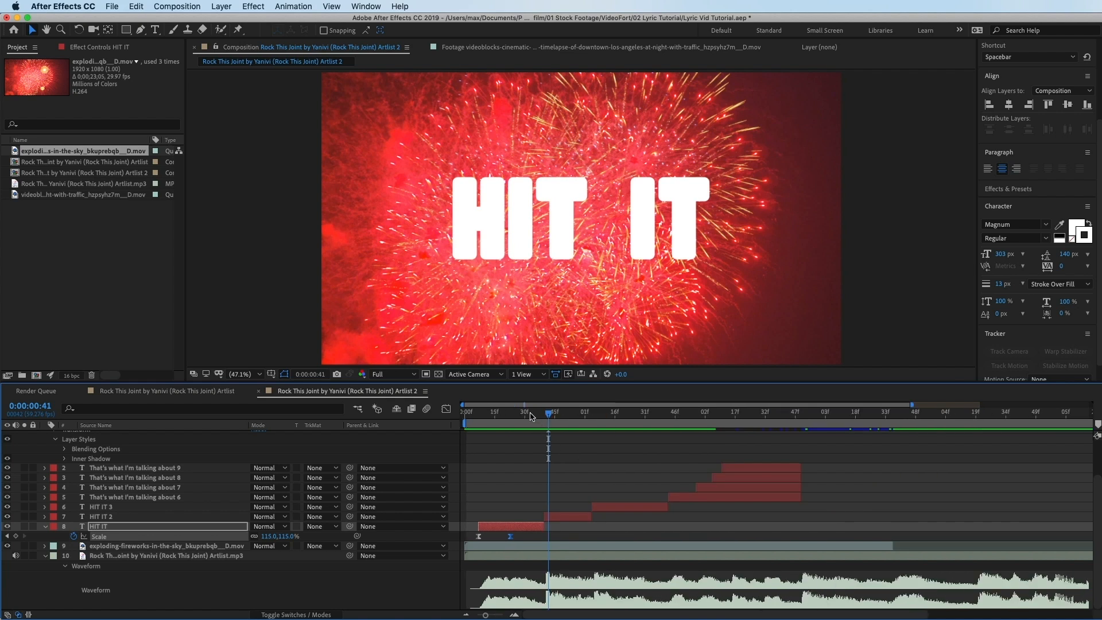
drag(528, 413, 471, 425)
key(Home)
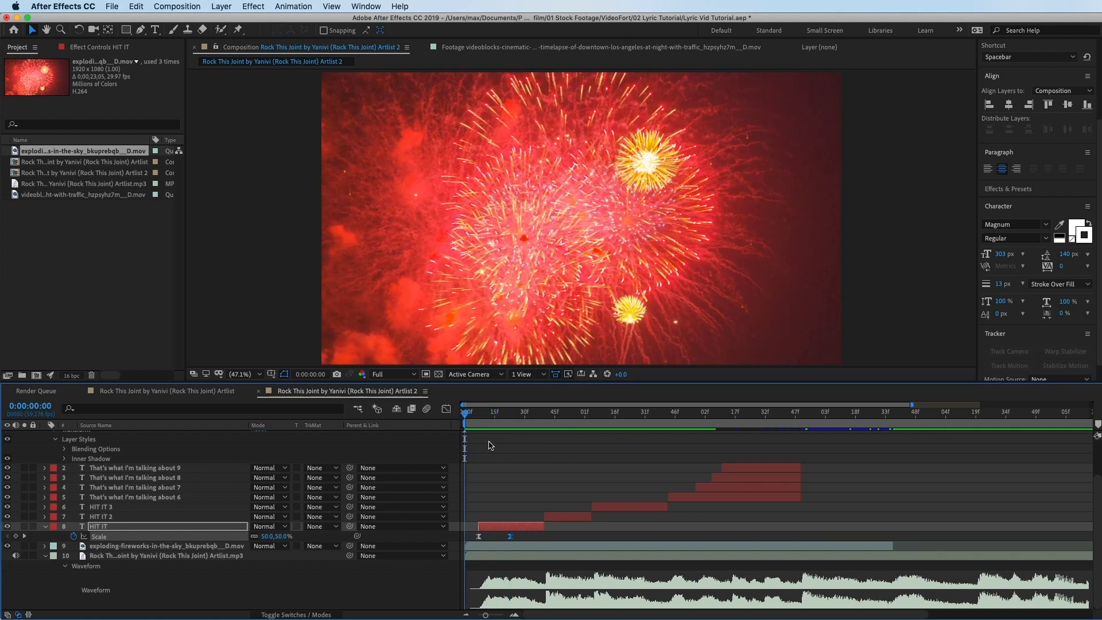
key(space)
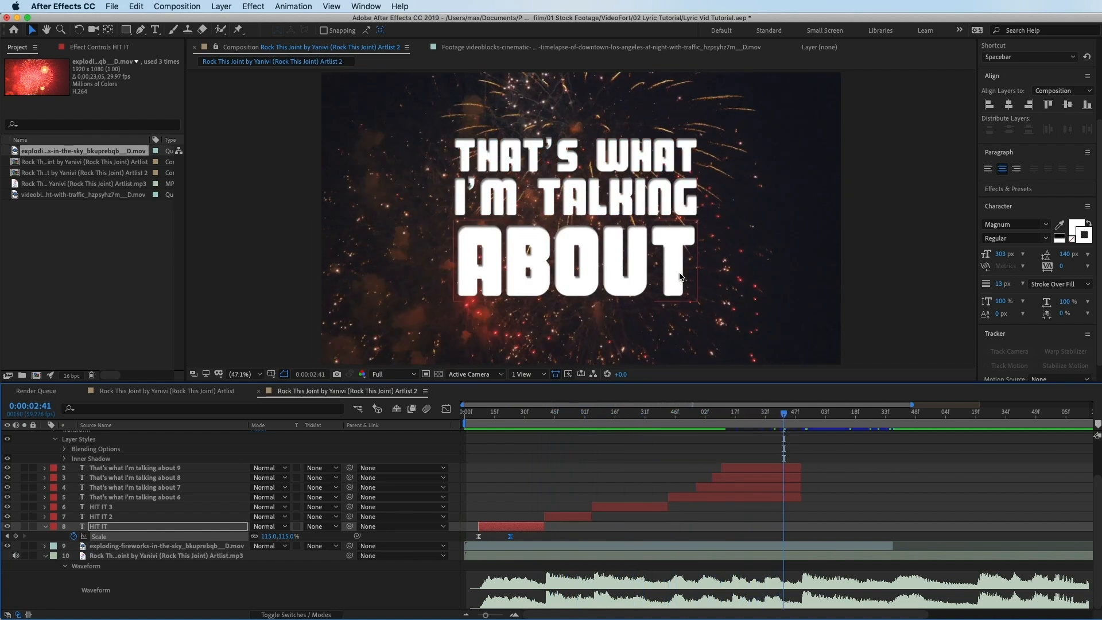
Listen to the music after the last lyric line and place the playhead just past the fireworks clip's end at 0:00:03:36.
drag(783, 419, 796, 439)
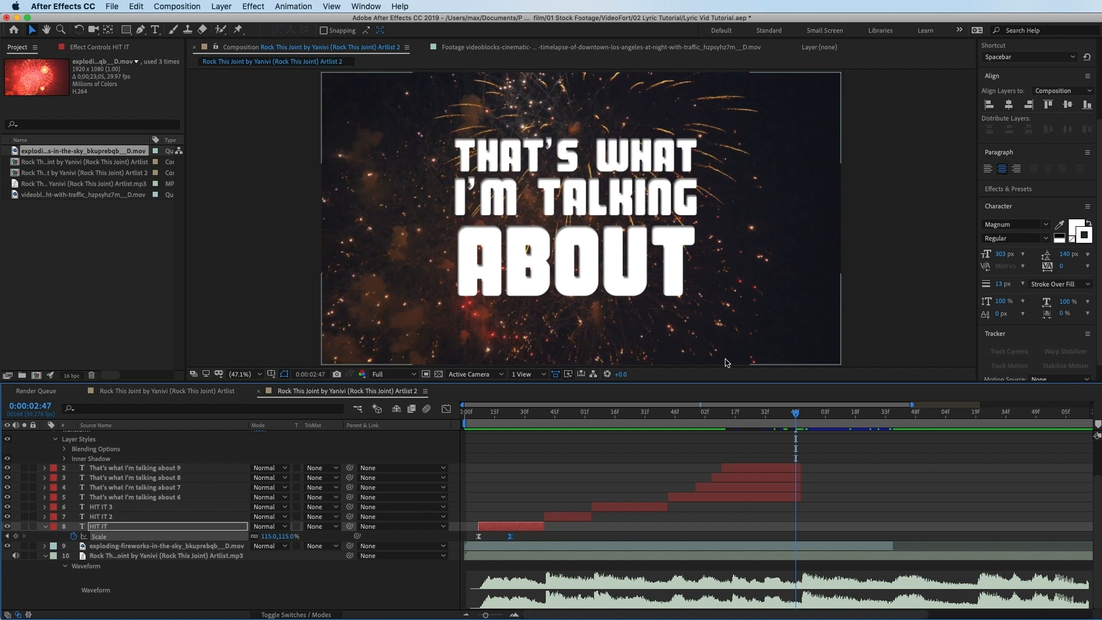
drag(794, 414, 799, 414)
key(space)
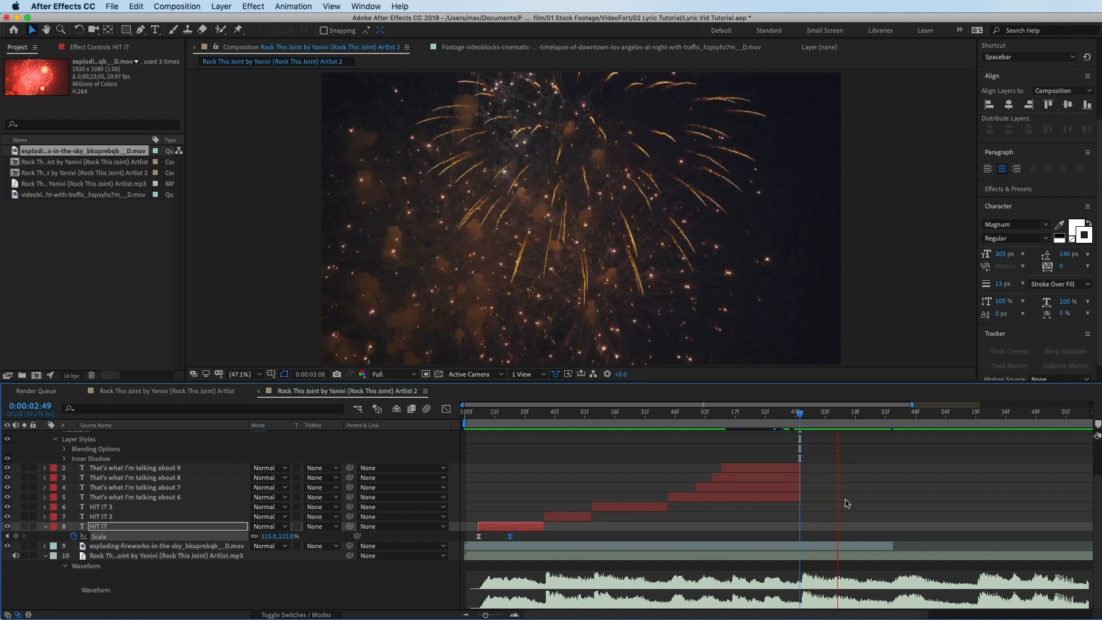
key(space)
click(891, 414)
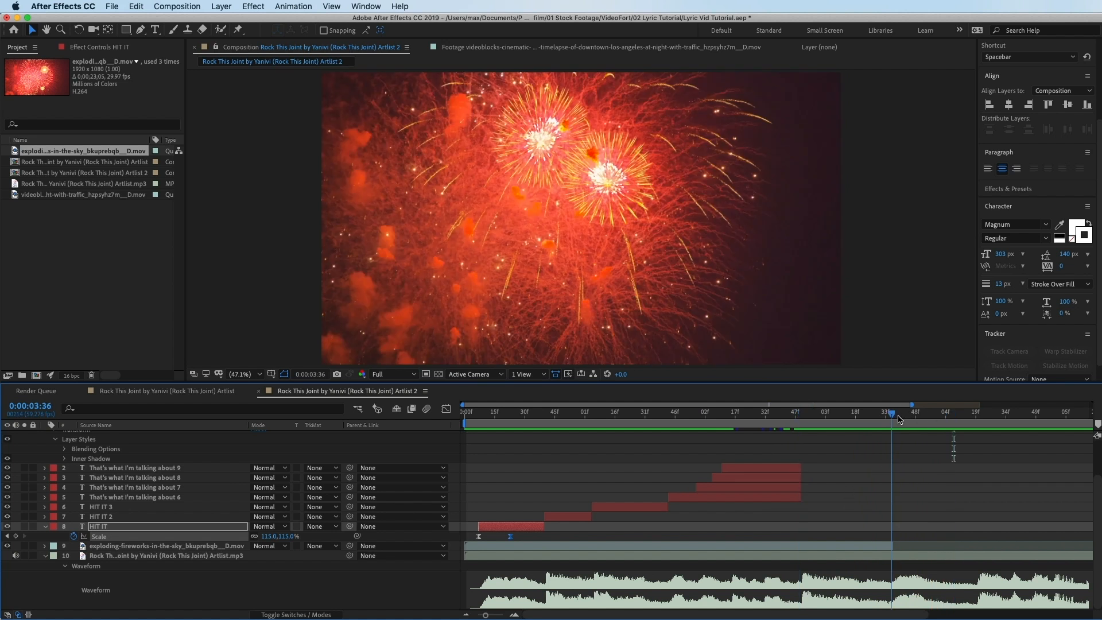
key(Page_Down)
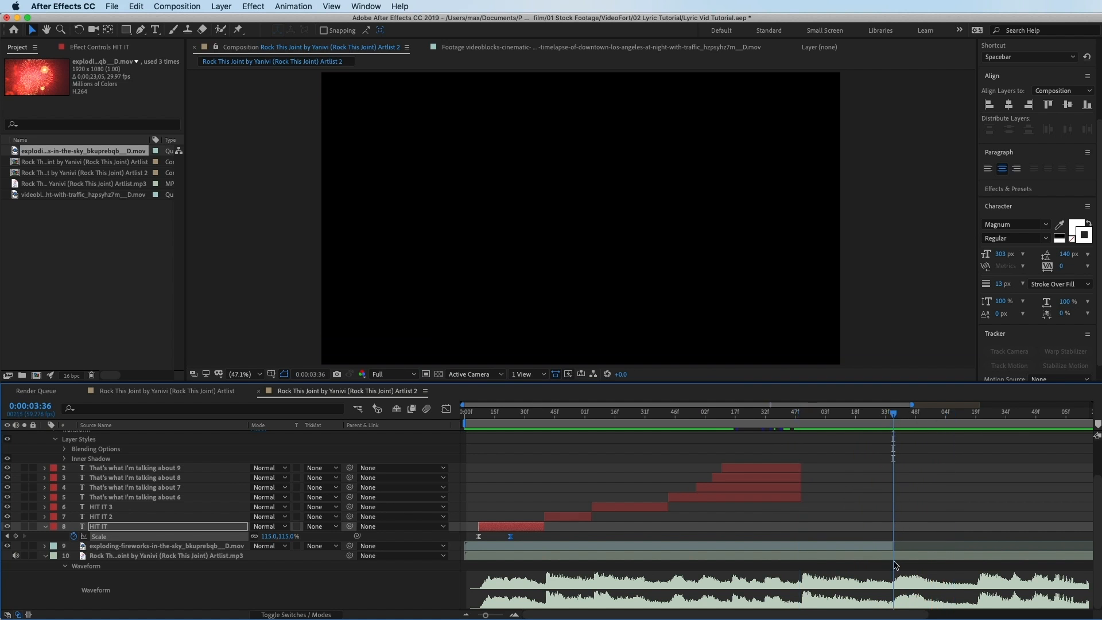
key(space)
click(893, 414)
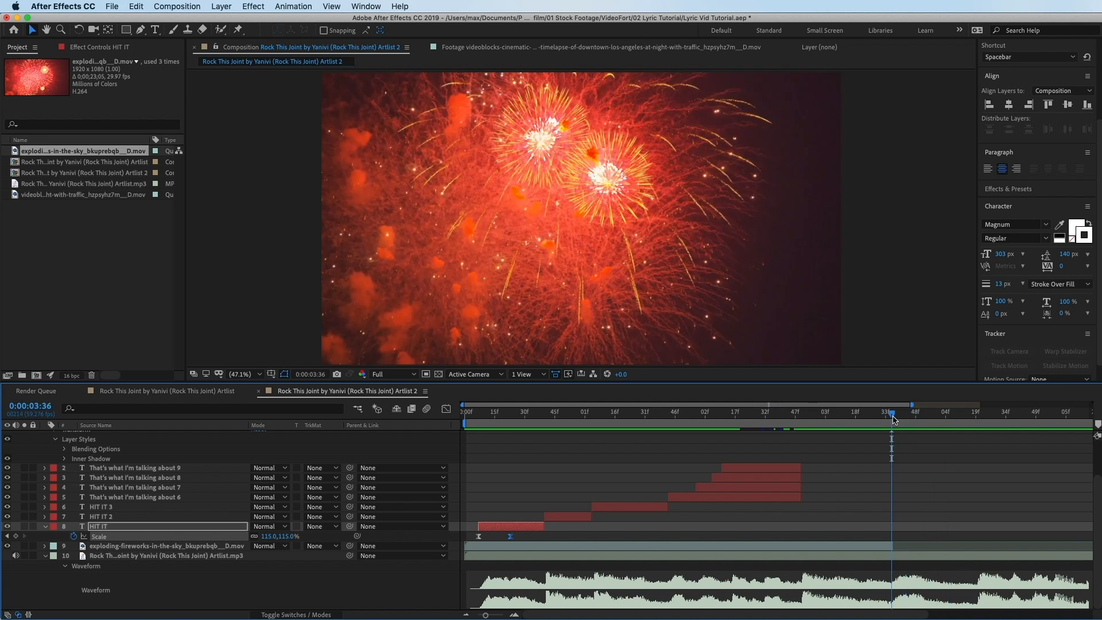
key(Page_Down)
Add a new text layer reading WAIT! in the composition.
click(155, 29)
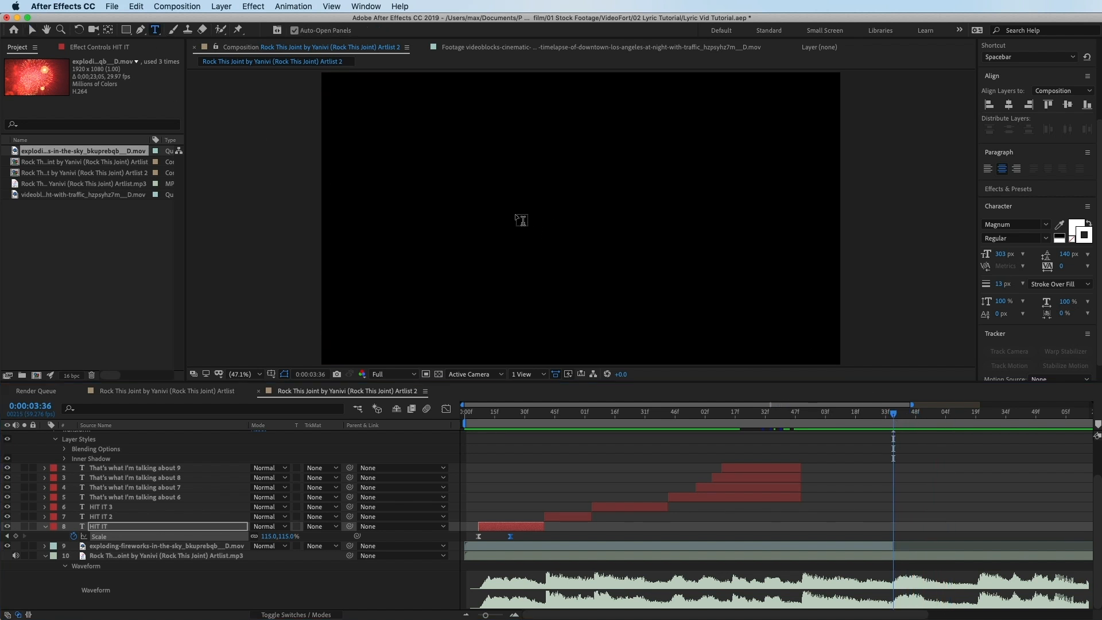
click(521, 220)
text(WAI)
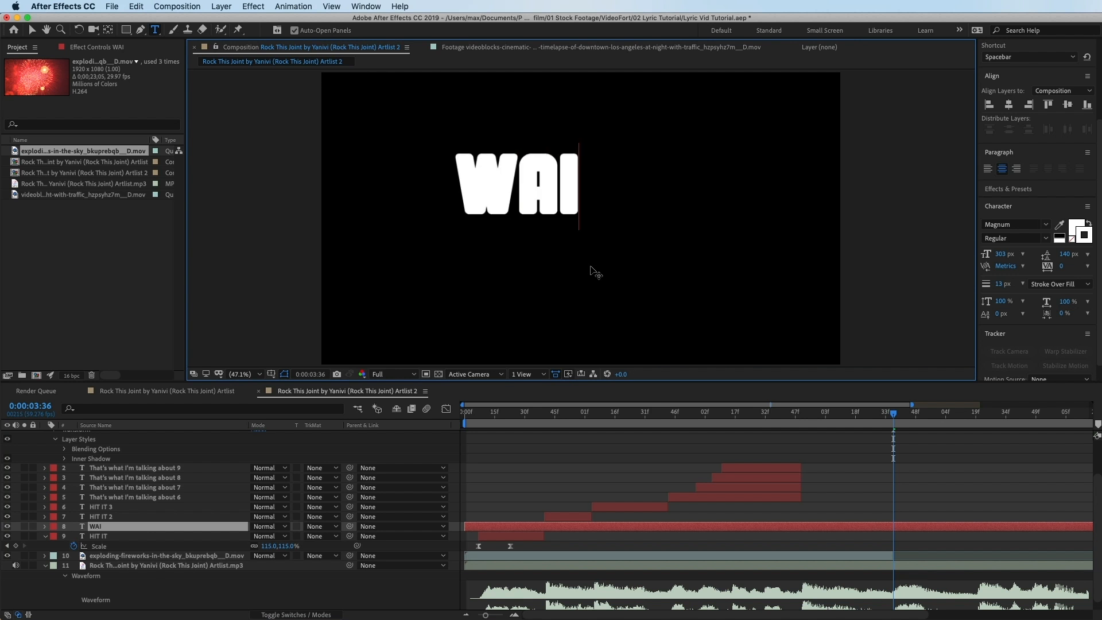
text(T!)
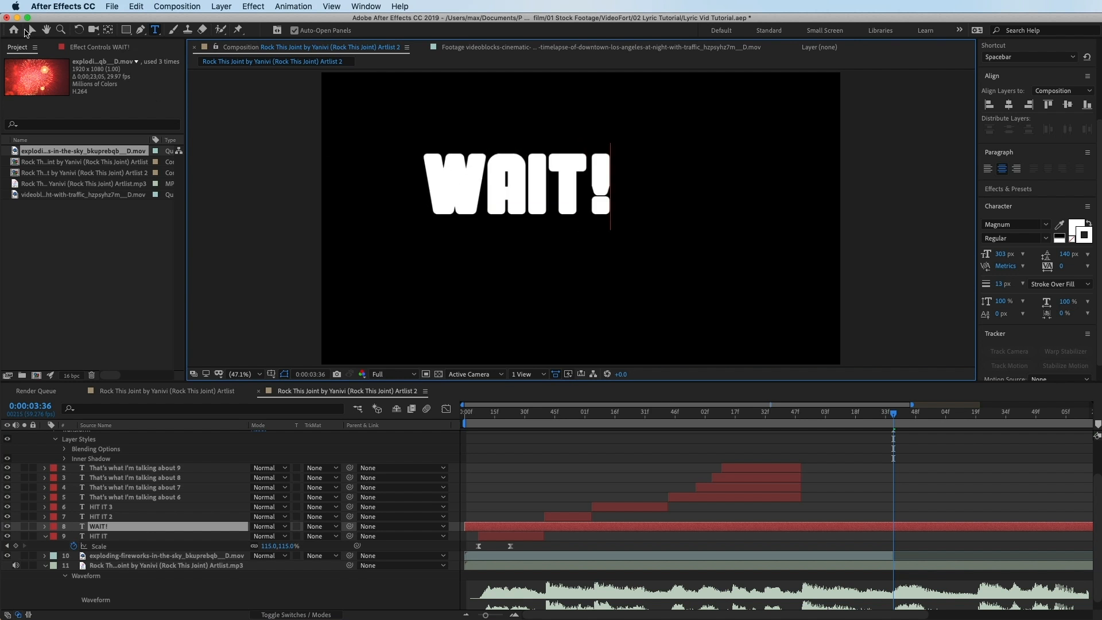
click(30, 29)
Center the WAIT! text horizontally and vertically in the composition and move its anchor point to the middle of the word.
drag(533, 202, 648, 233)
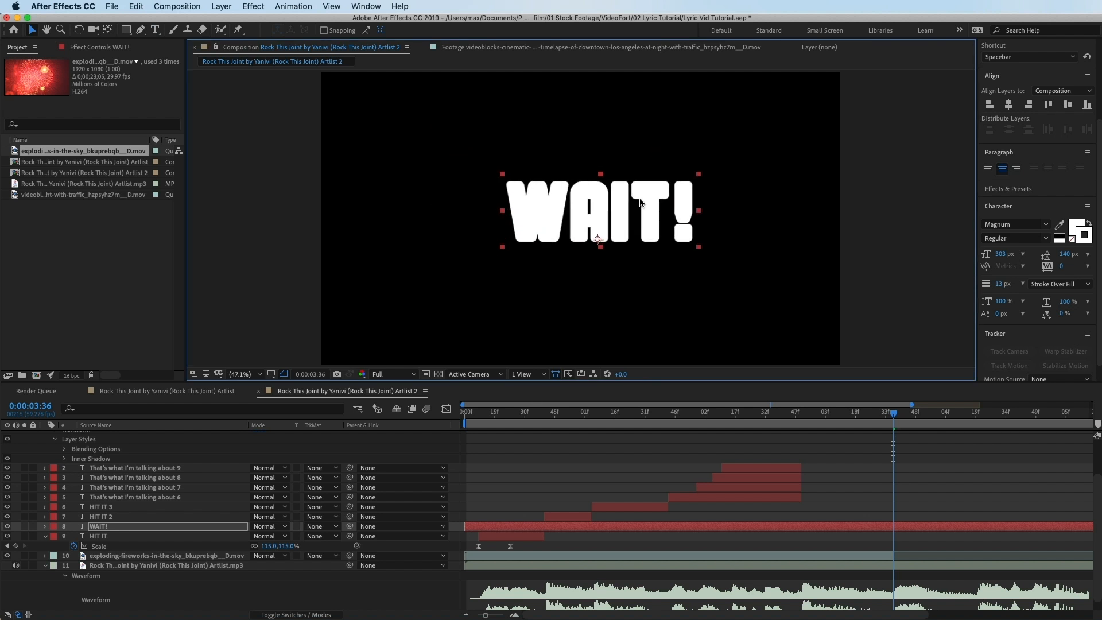
click(1014, 108)
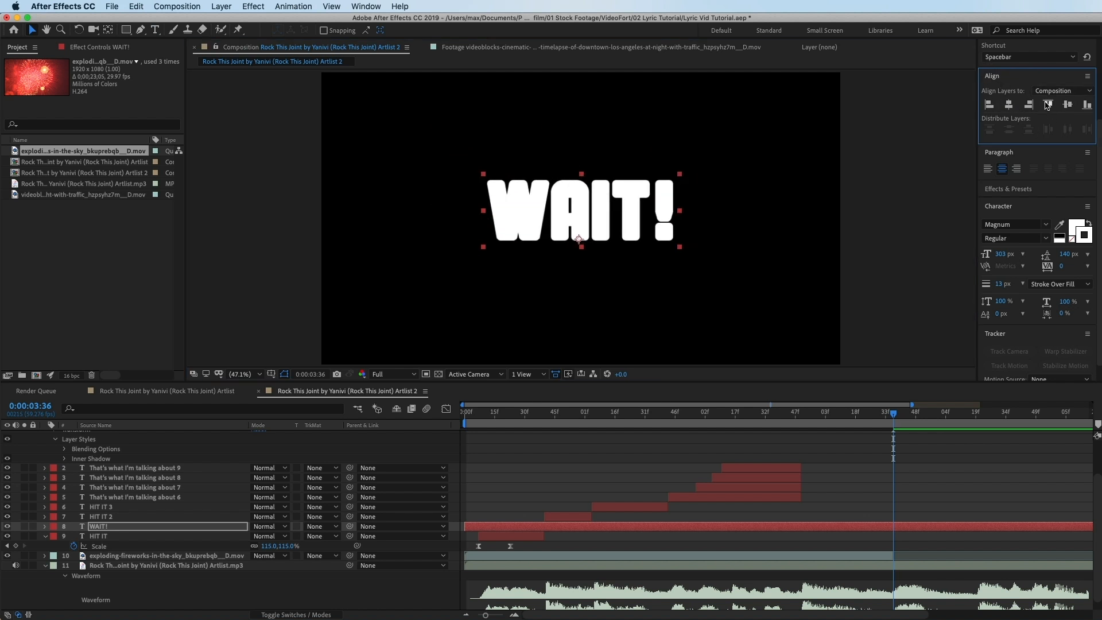
click(1067, 105)
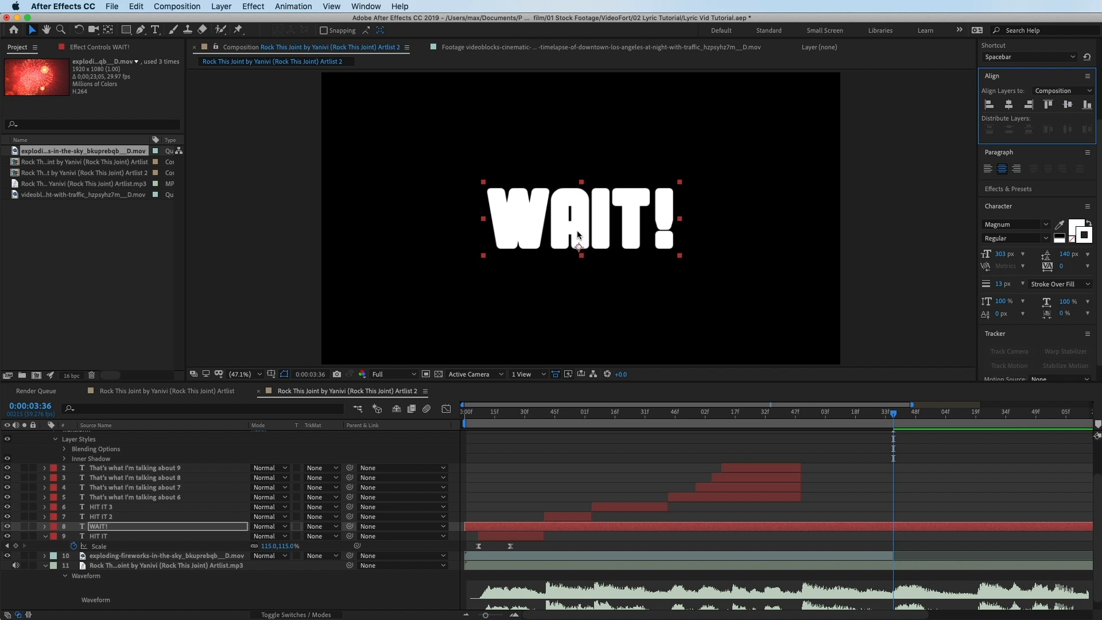
click(108, 30)
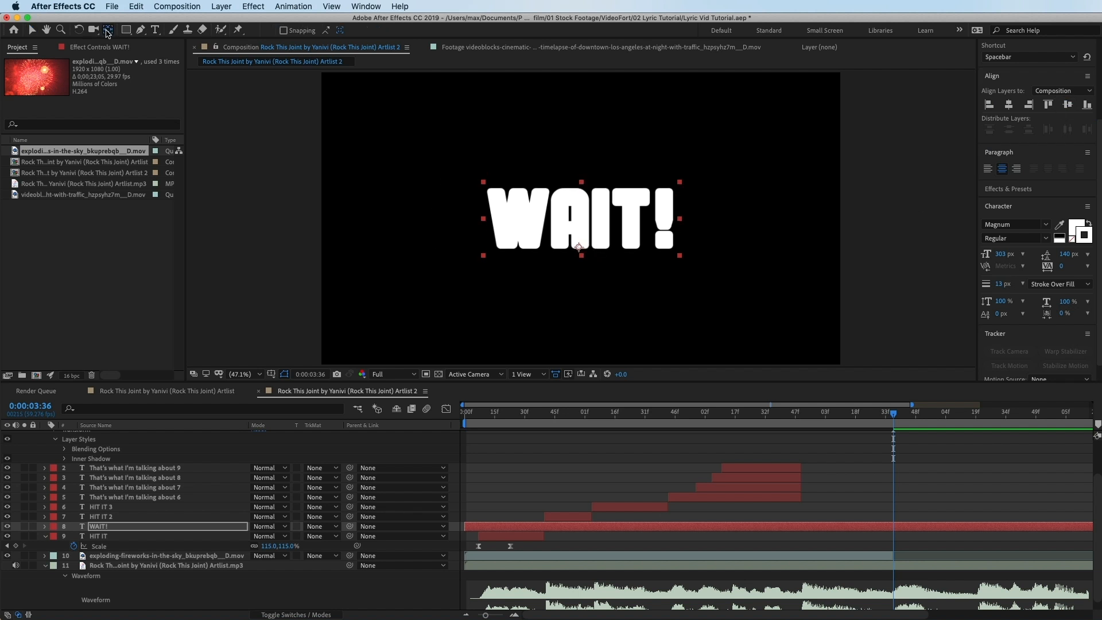
drag(579, 247, 582, 221)
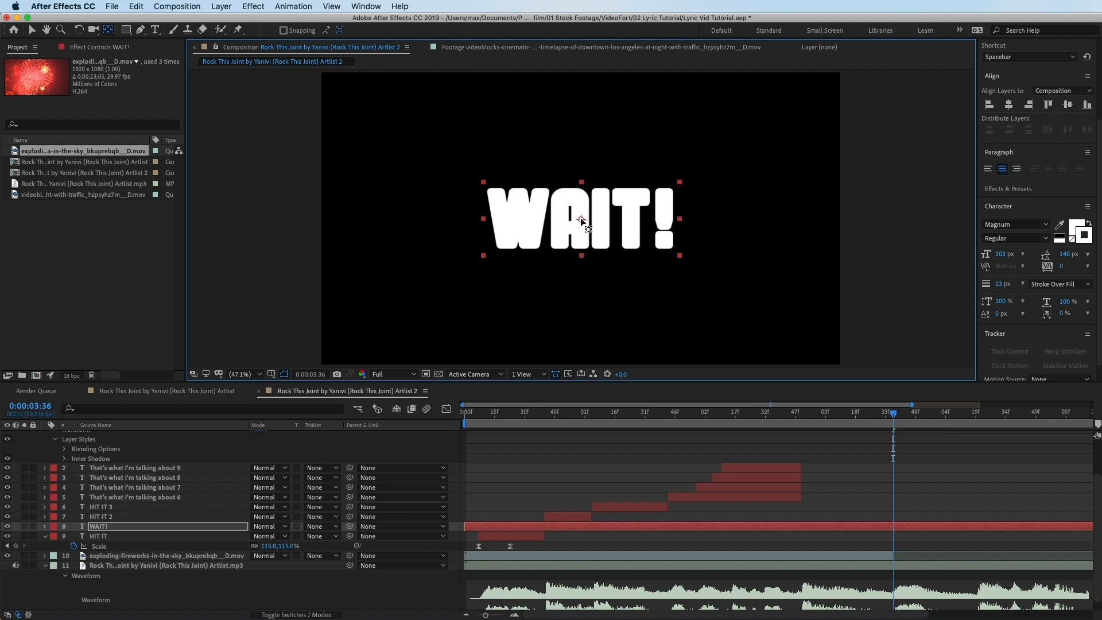
click(31, 28)
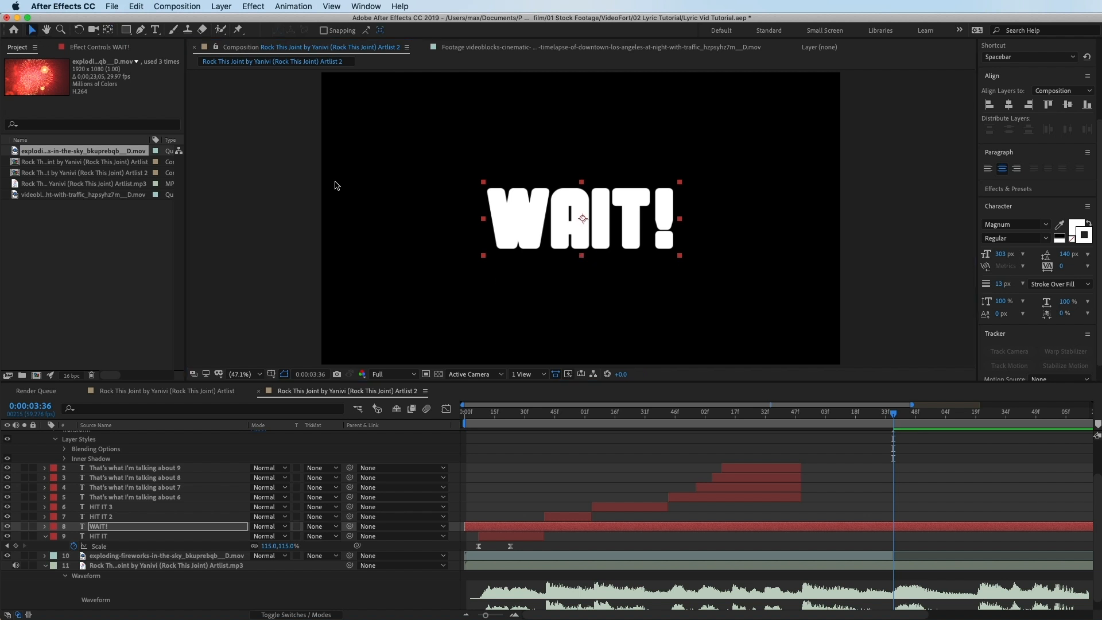
Trim the WAIT! layer's start to 0:00:03:36 and move it to the top of the layer stack, collapsing the layer below it.
click(887, 527)
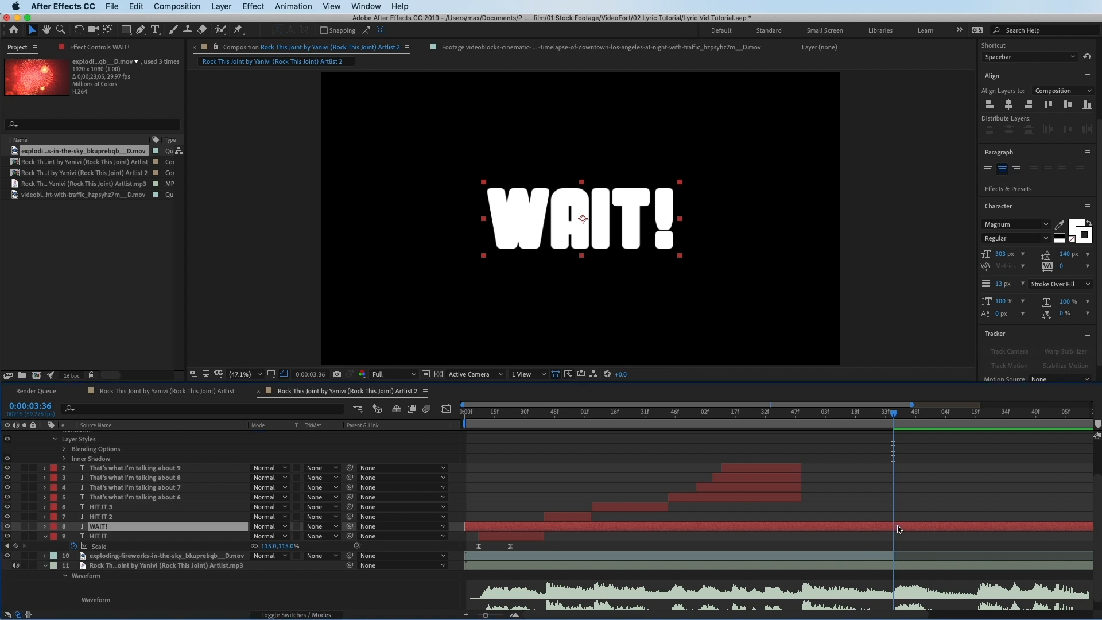
key(alt+bracketleft)
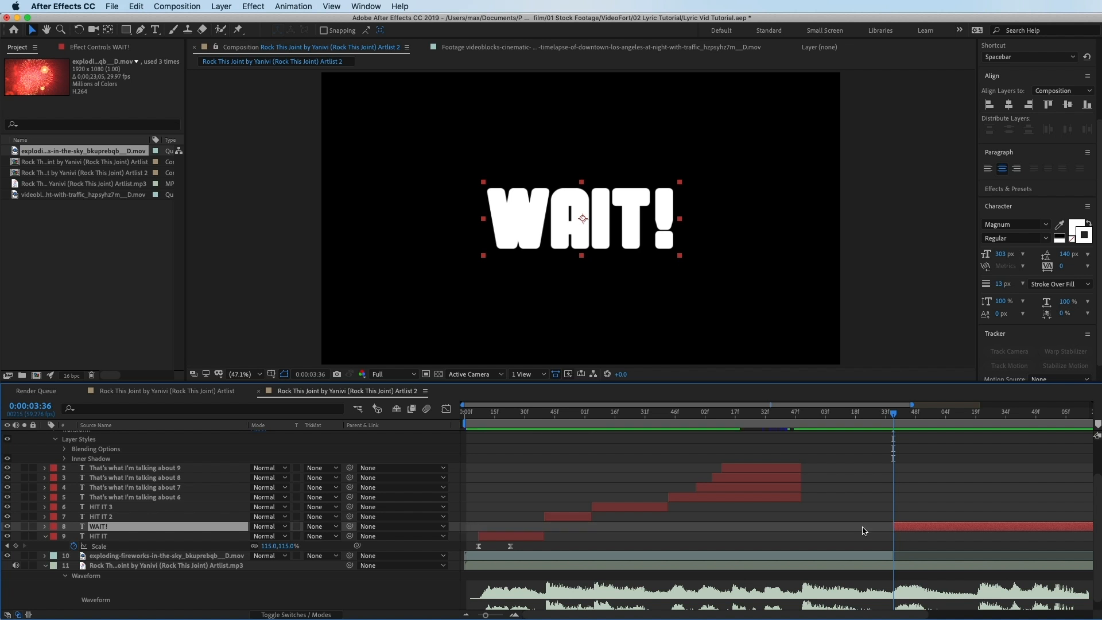
drag(117, 525, 133, 467)
scroll(900, 470, up, 2)
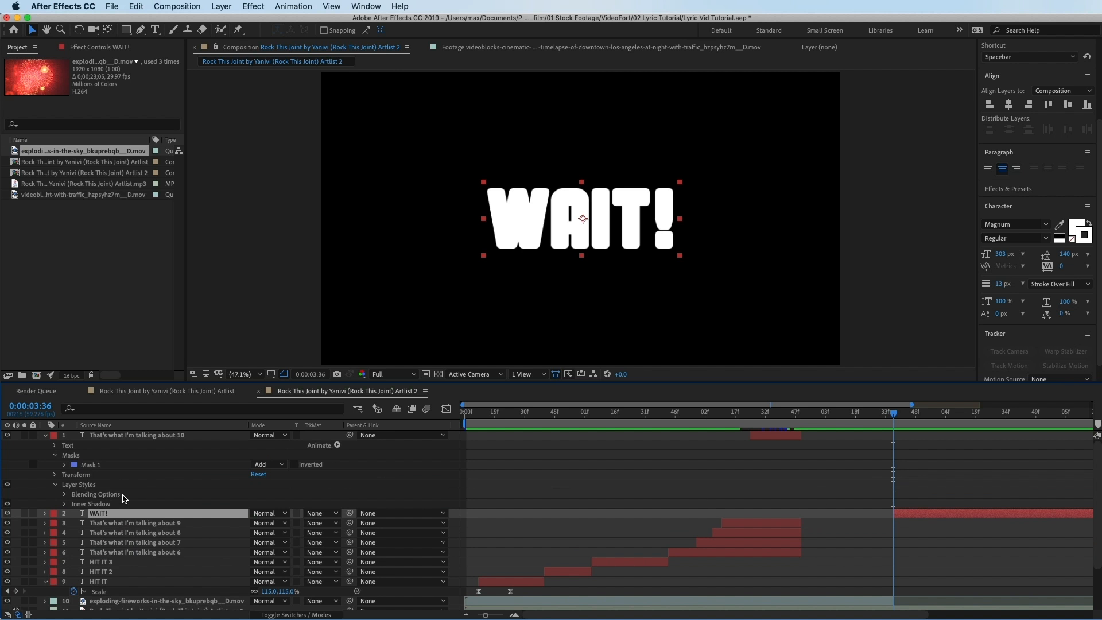
drag(126, 519, 122, 440)
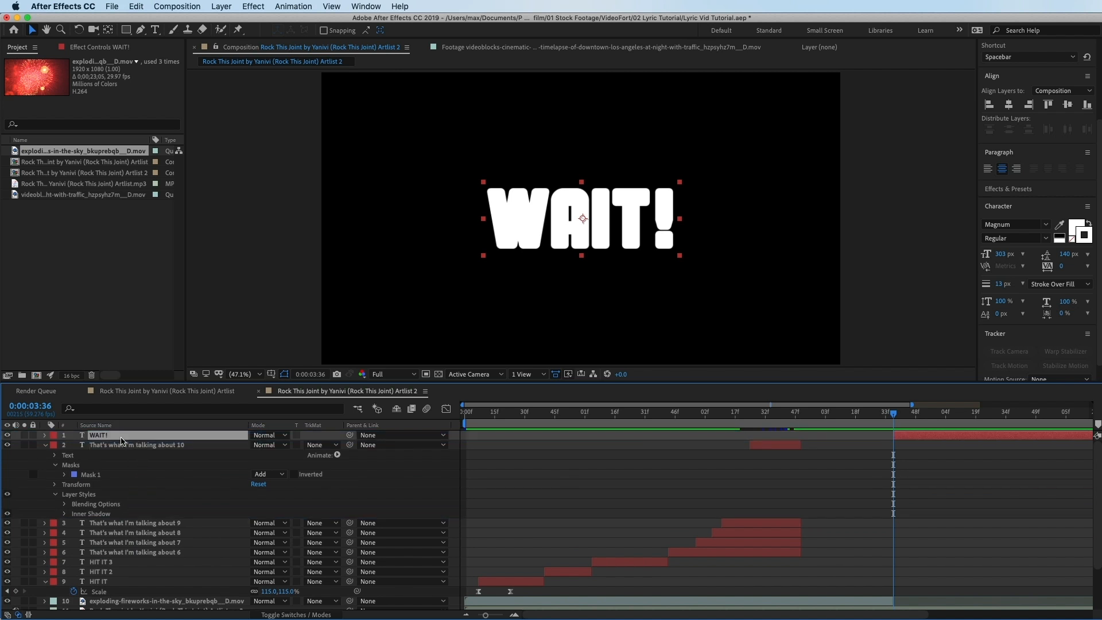
click(45, 446)
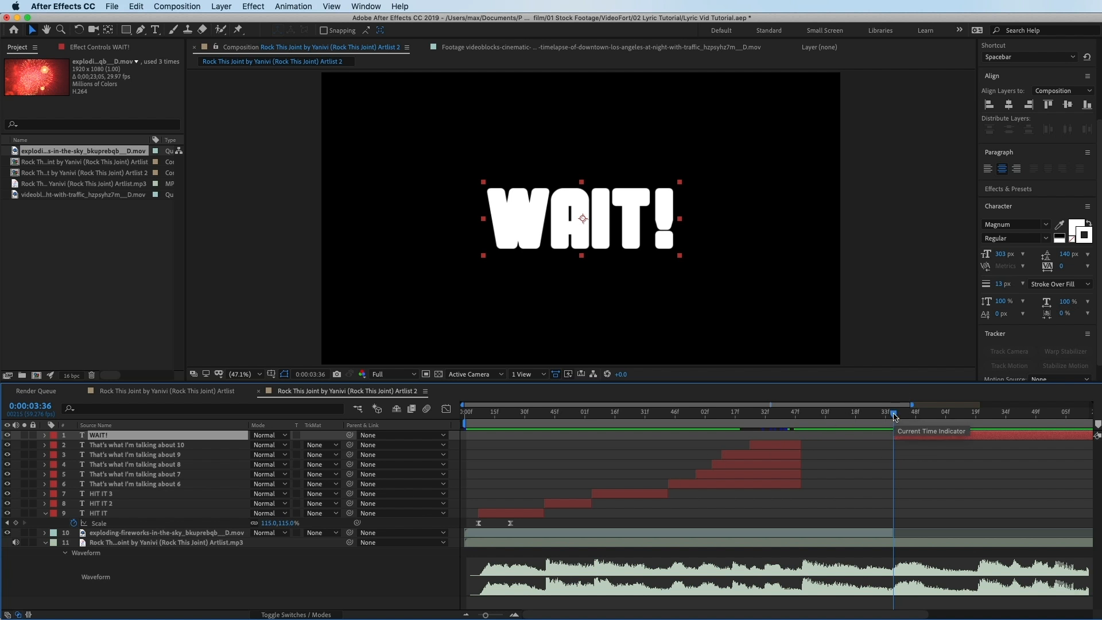
Play the audio to find where the WAIT! lyric should end, trim the layer's end to 0:00:04:18, and return the playhead near its start.
key(space)
key(space)
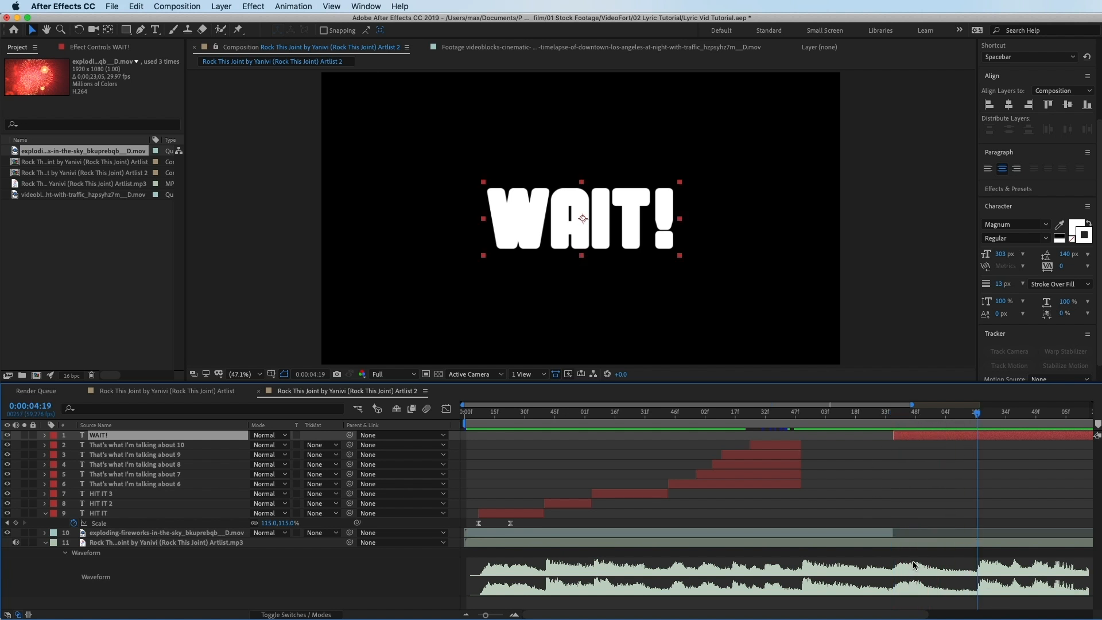
mouse_move(975, 413)
mouse_down()
mouse_move(964, 414)
mouse_move(975, 416)
mouse_up()
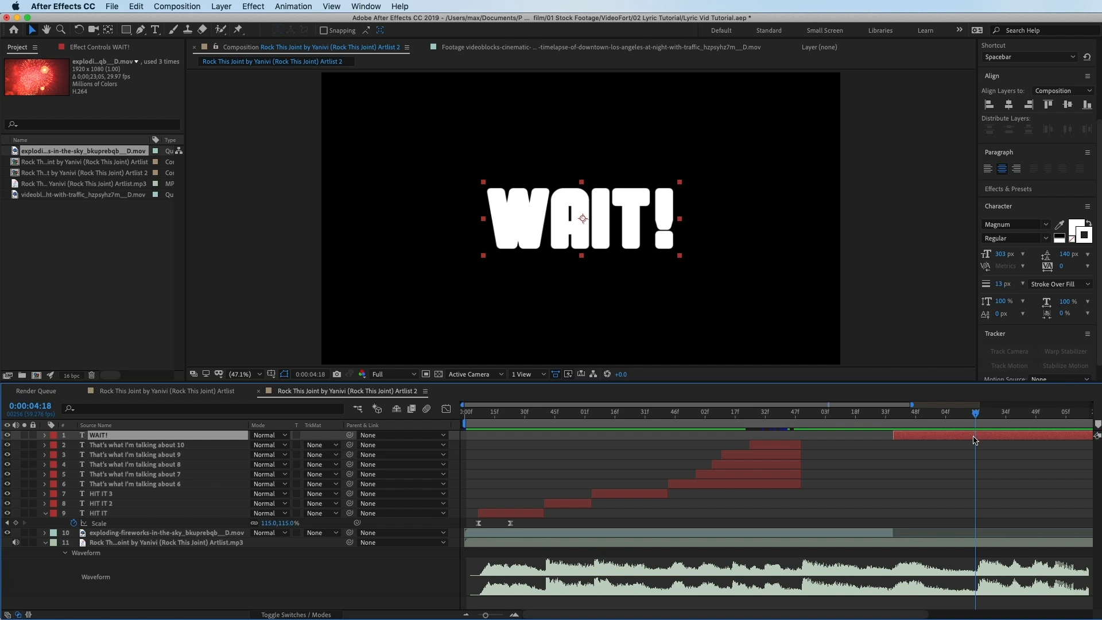
key(alt+bracketright)
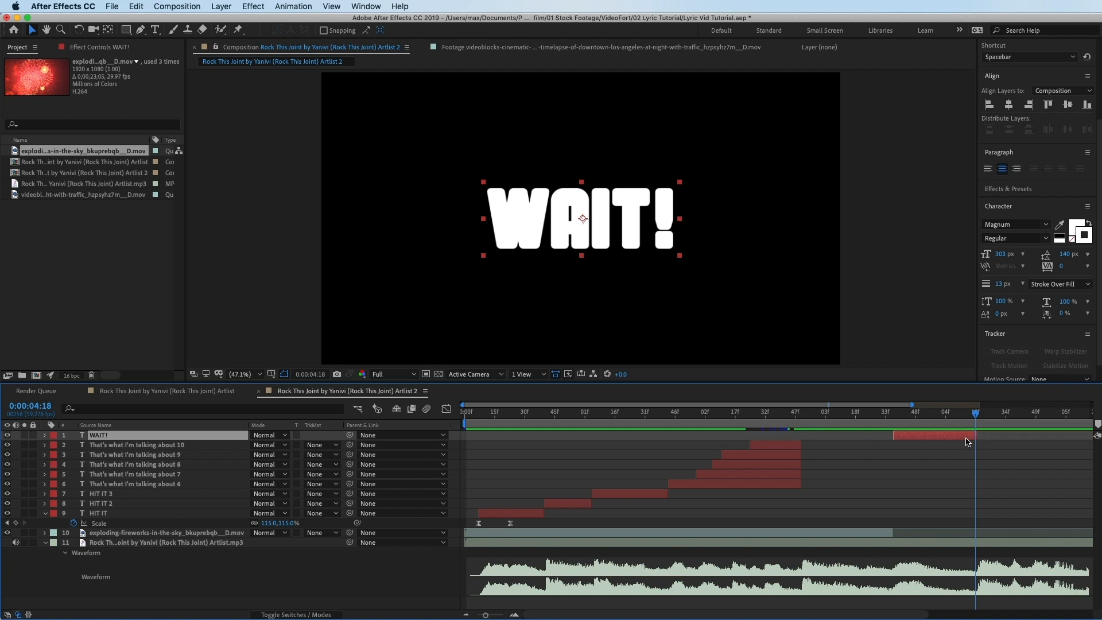
click(899, 413)
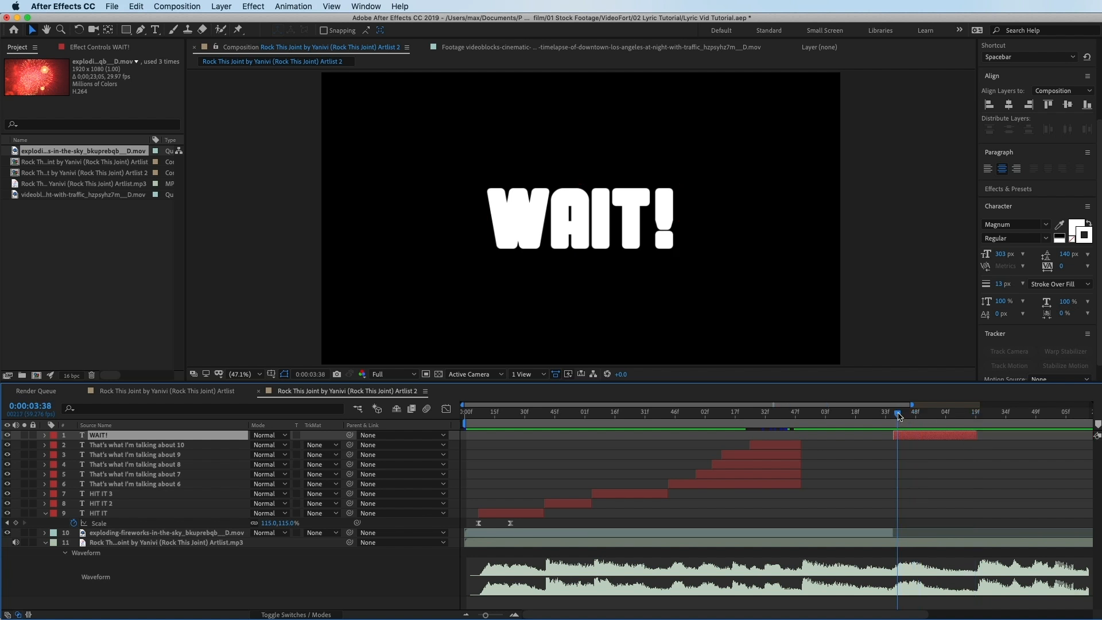
Play the WAIT! lyric's section, return the playhead to 0:00:03:36, and preview the downtown Los Angeles night traffic footage.
key(space)
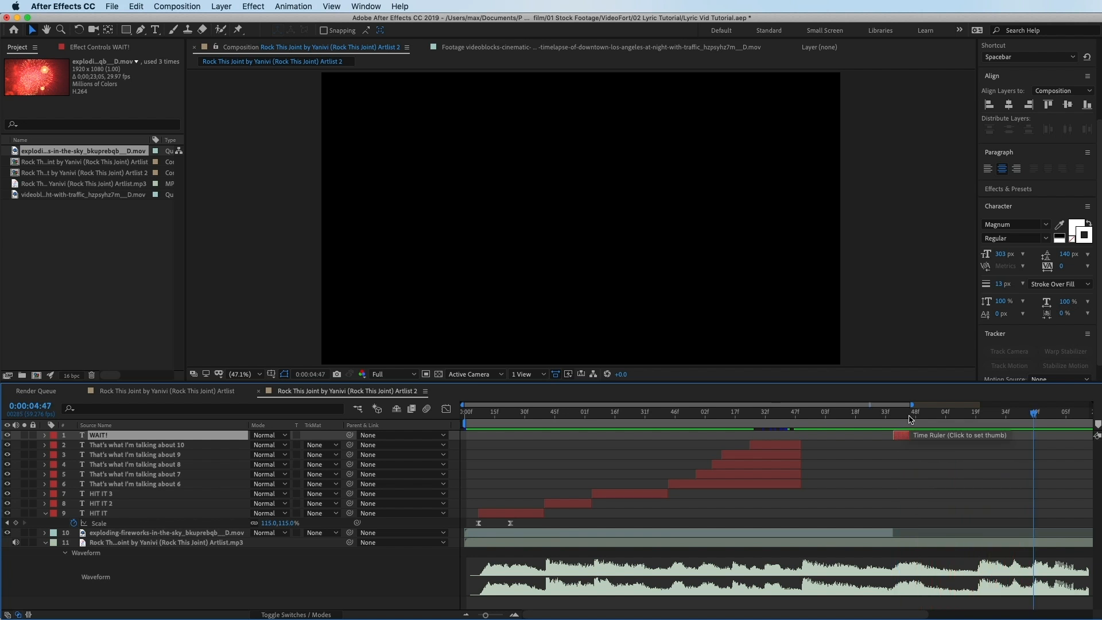
click(895, 416)
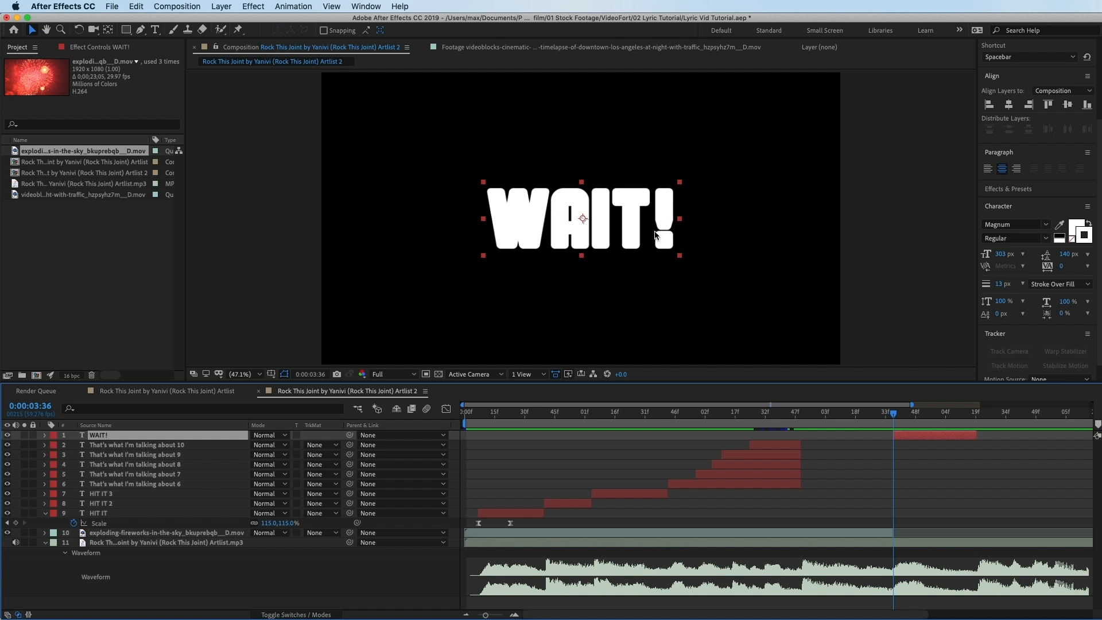
click(97, 195)
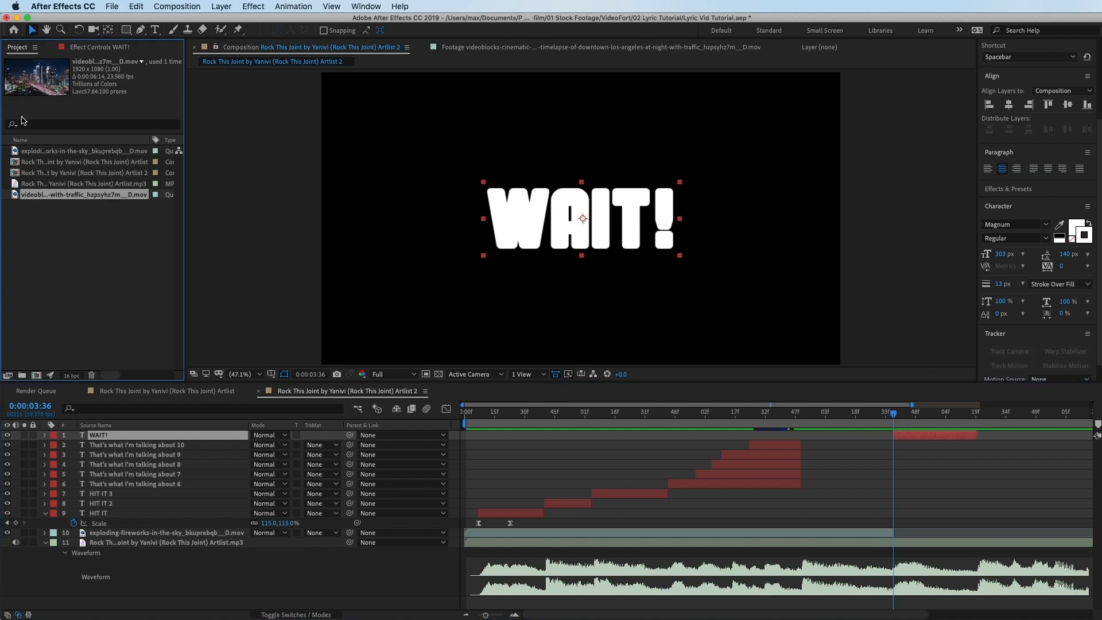
double_click(17, 195)
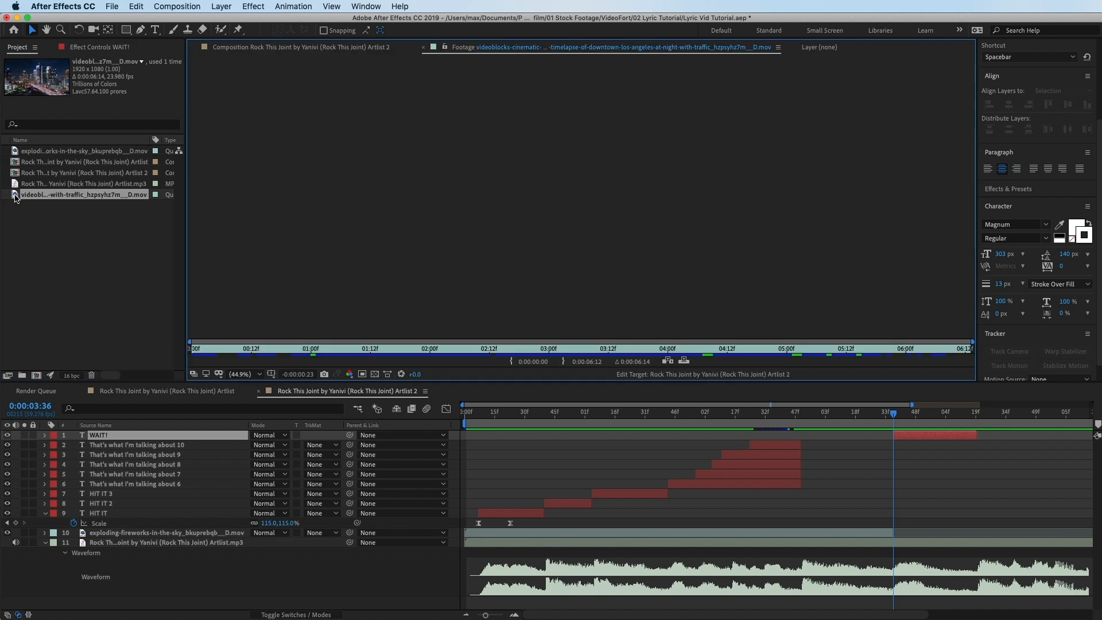
key(space)
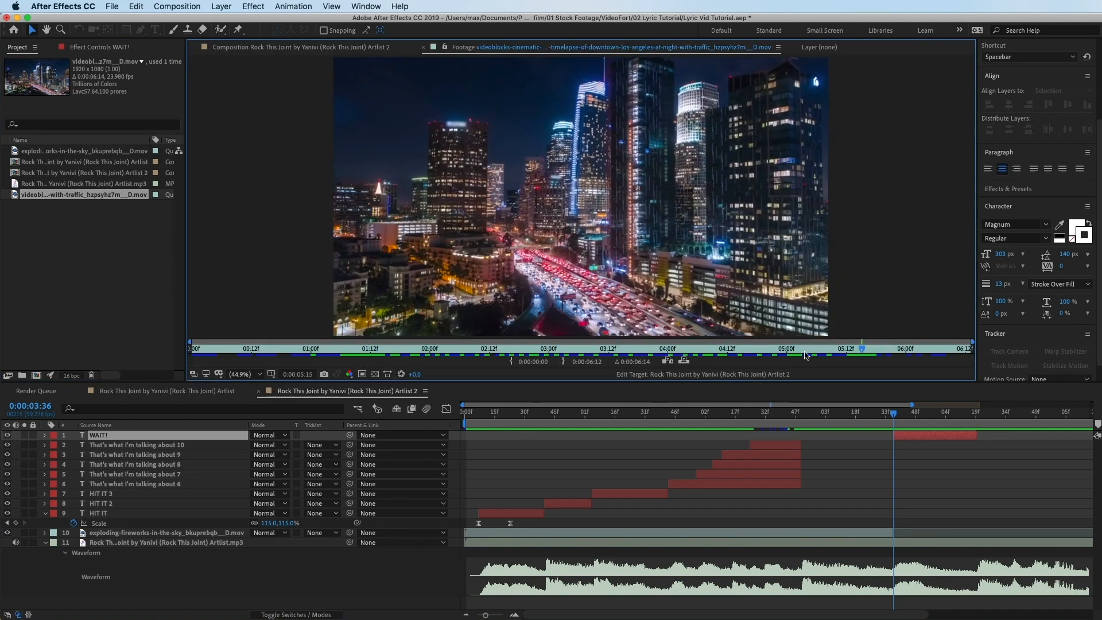
key(space)
Place the Los Angeles night footage directly below the WAIT! layer starting at 0:00:03:36 and trim its end to 0:00:04:18.
drag(61, 195, 979, 422)
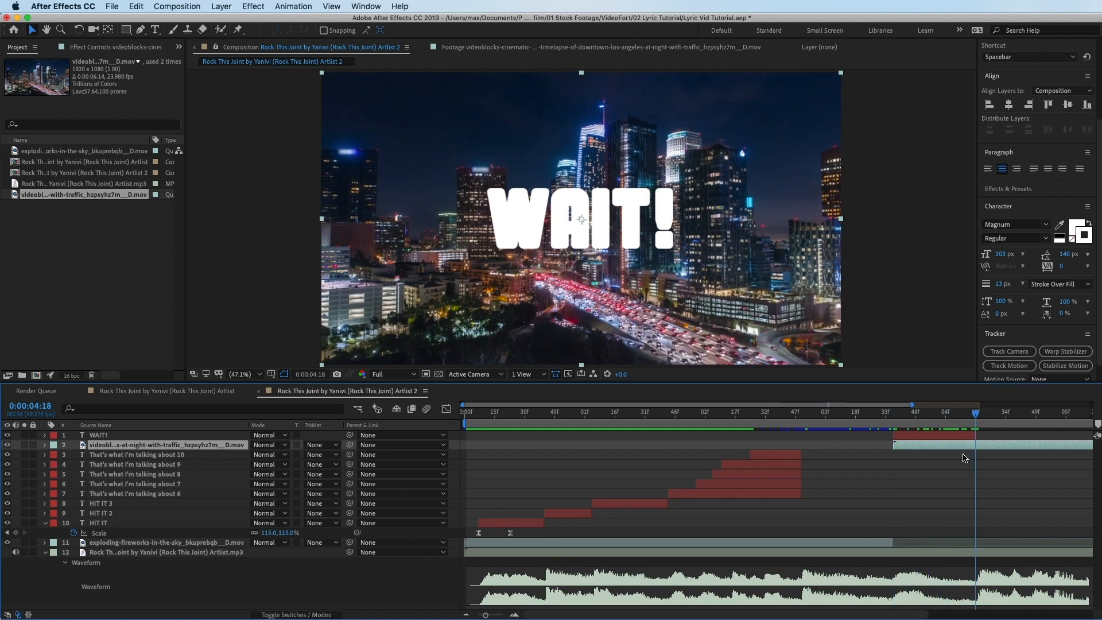
key(alt+bracketright)
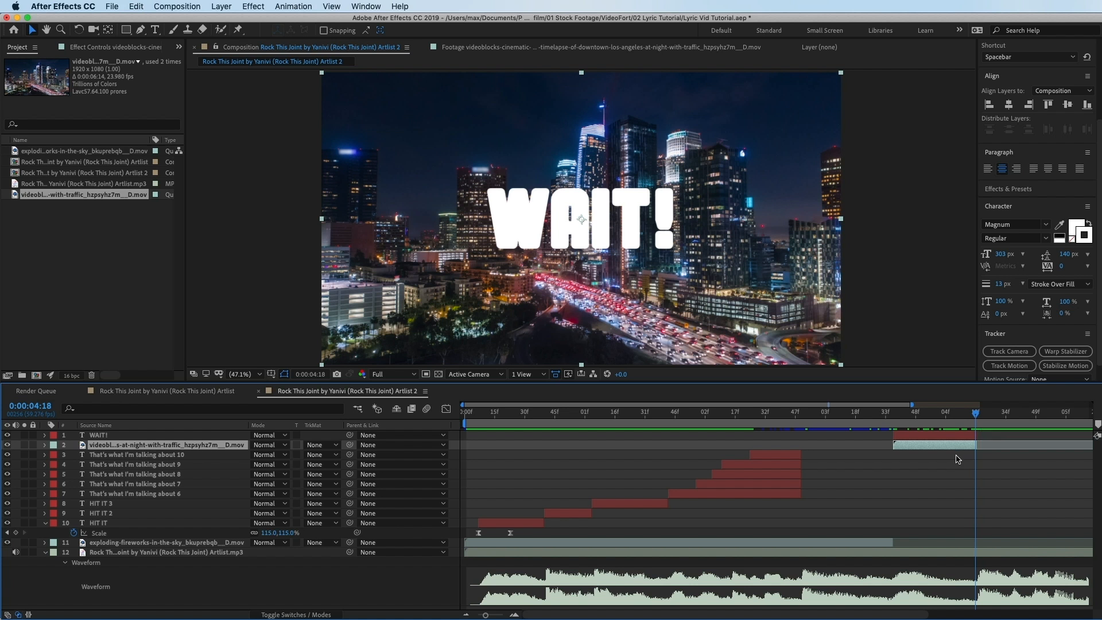
drag(973, 420, 952, 420)
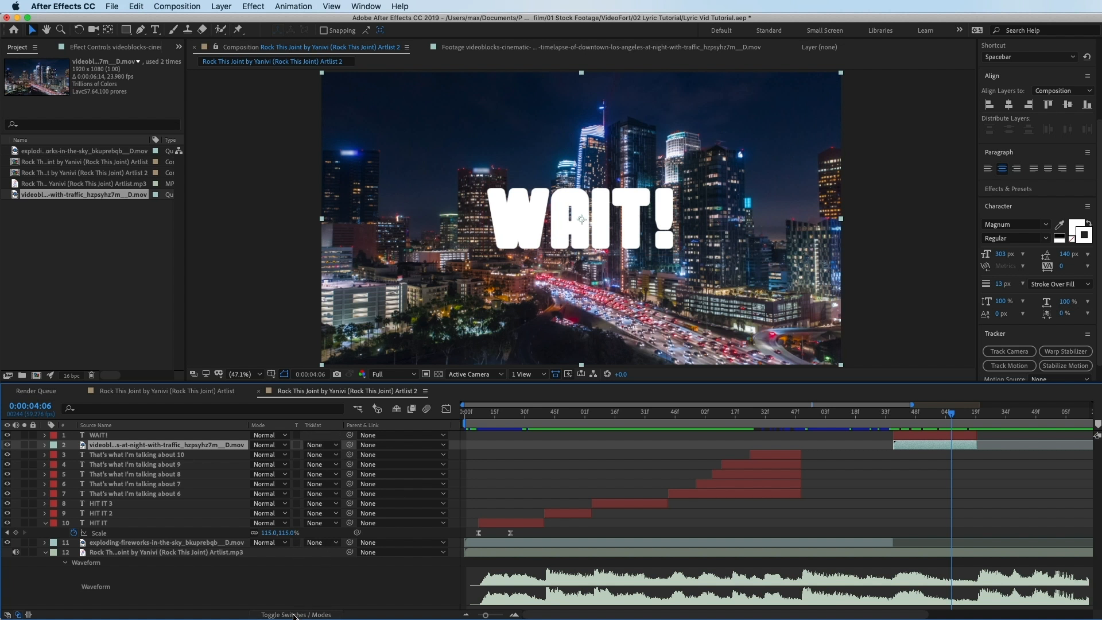
Set the city footage's track matte to Alpha Matte "WAIT!" and play back the result.
click(285, 614)
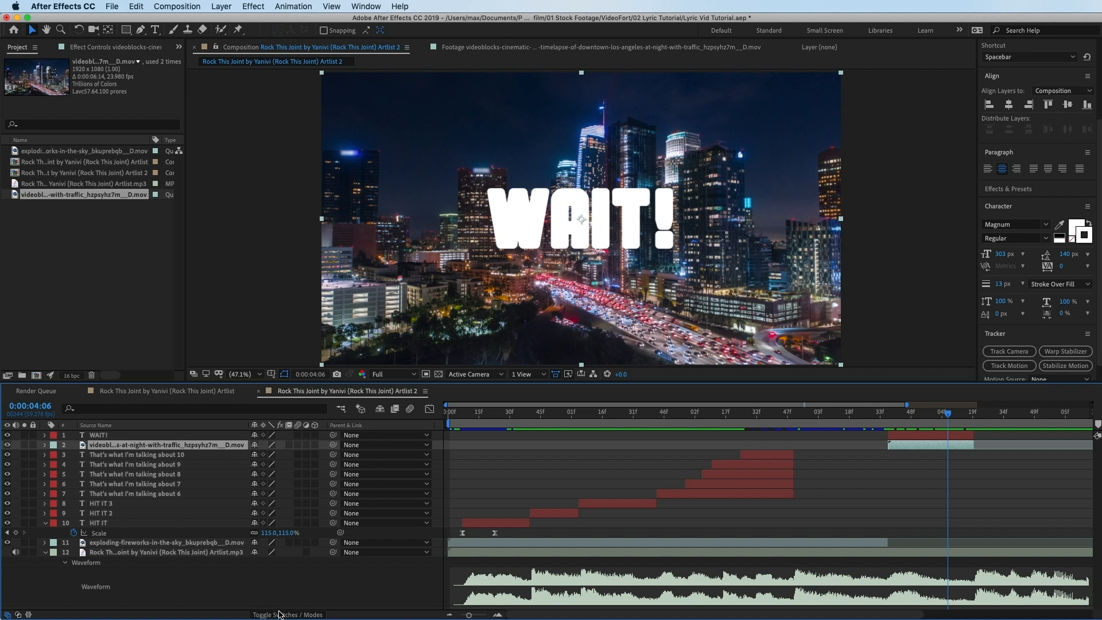
click(261, 615)
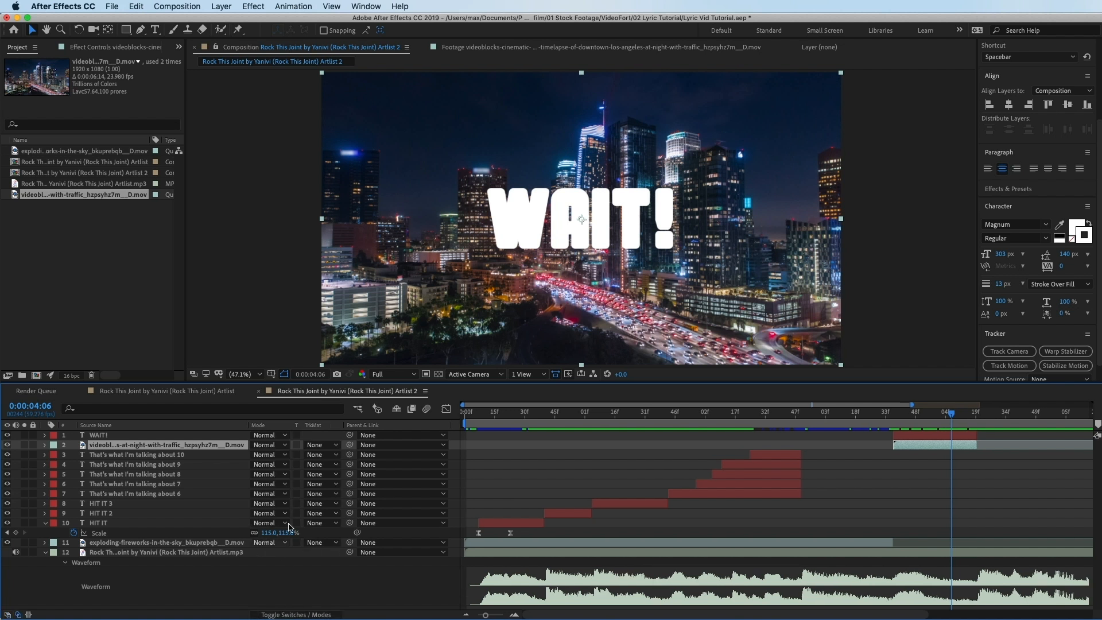
click(320, 445)
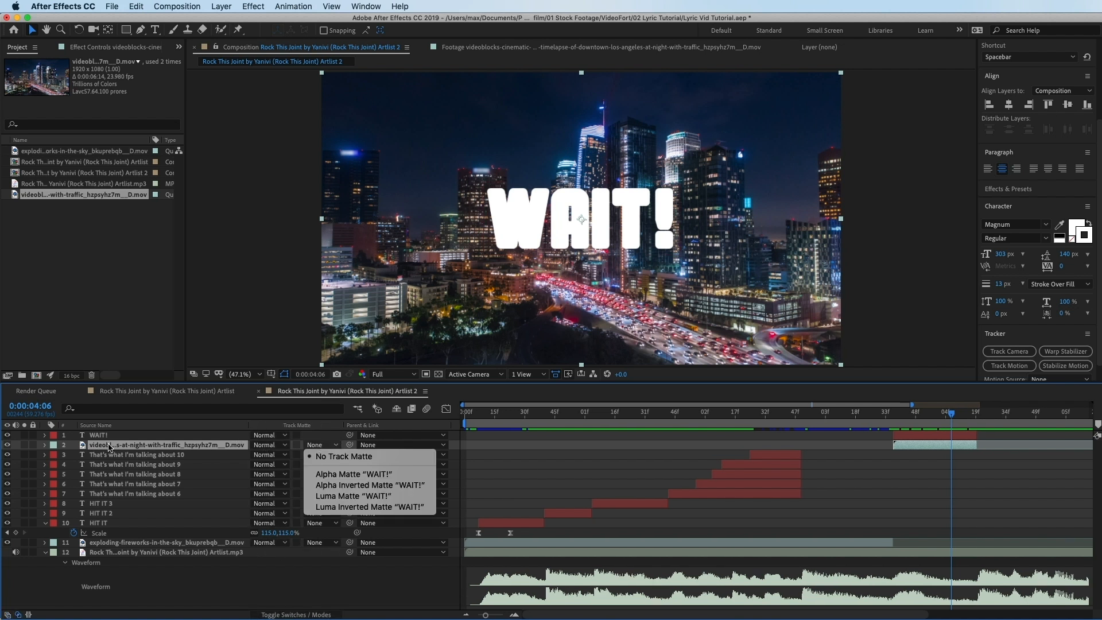
click(344, 474)
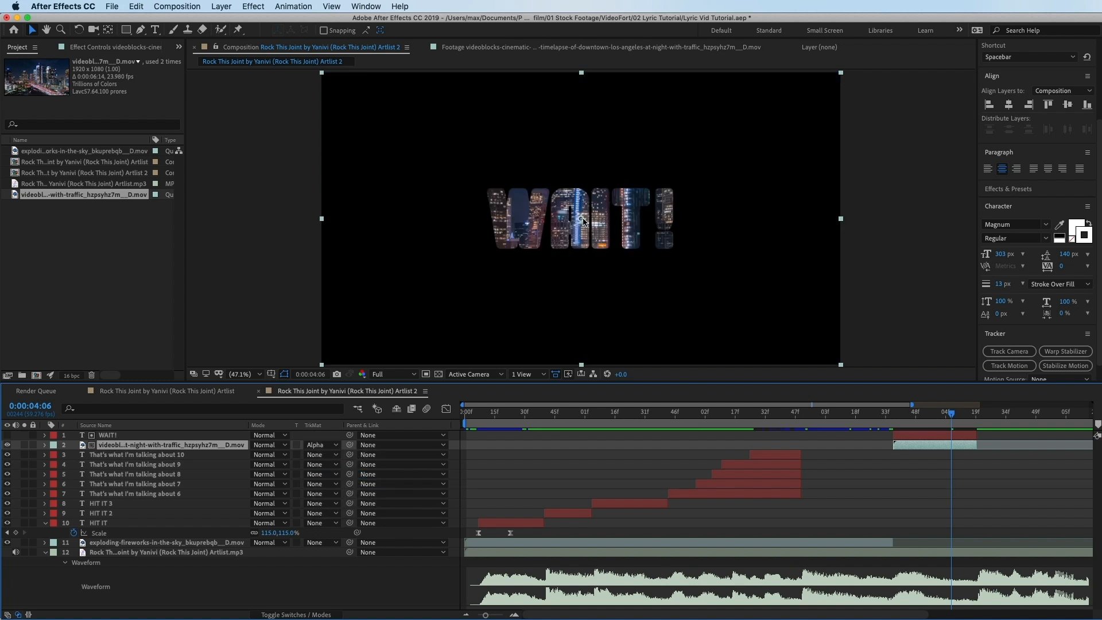
drag(920, 417, 888, 497)
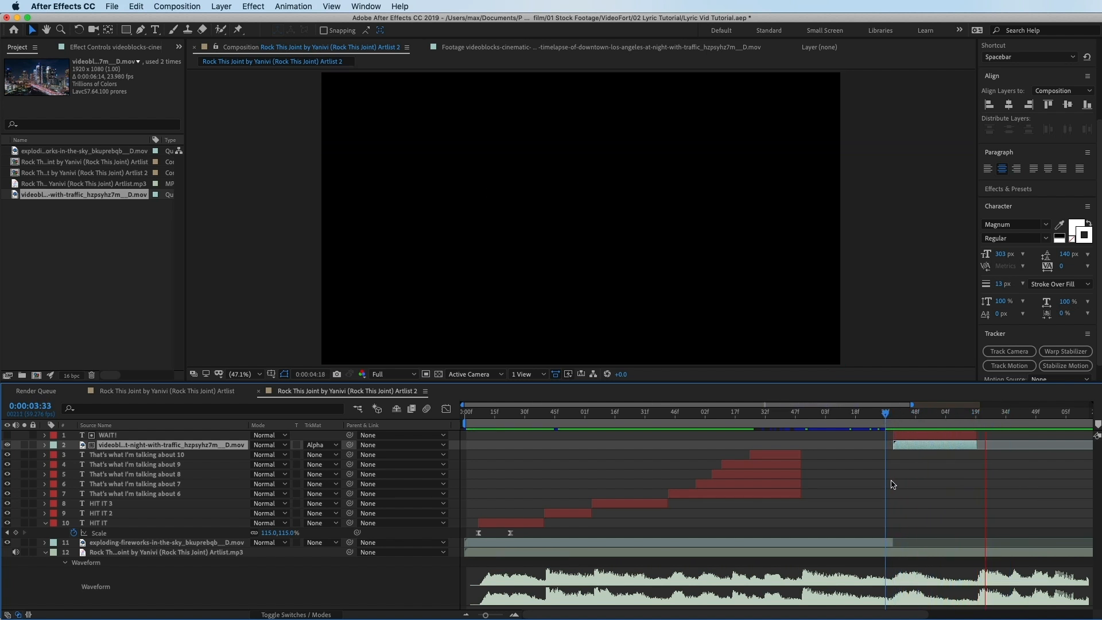
Duplicate the WAIT! text layer at 0:00:03:36 and move the copy directly below the city footage layer.
click(904, 417)
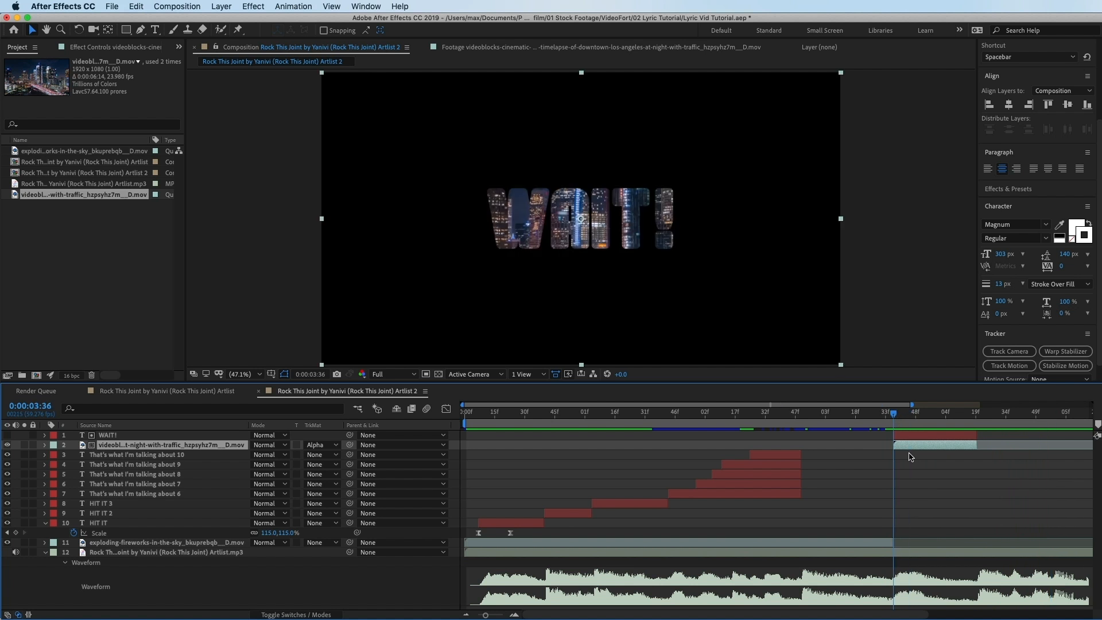
click(898, 434)
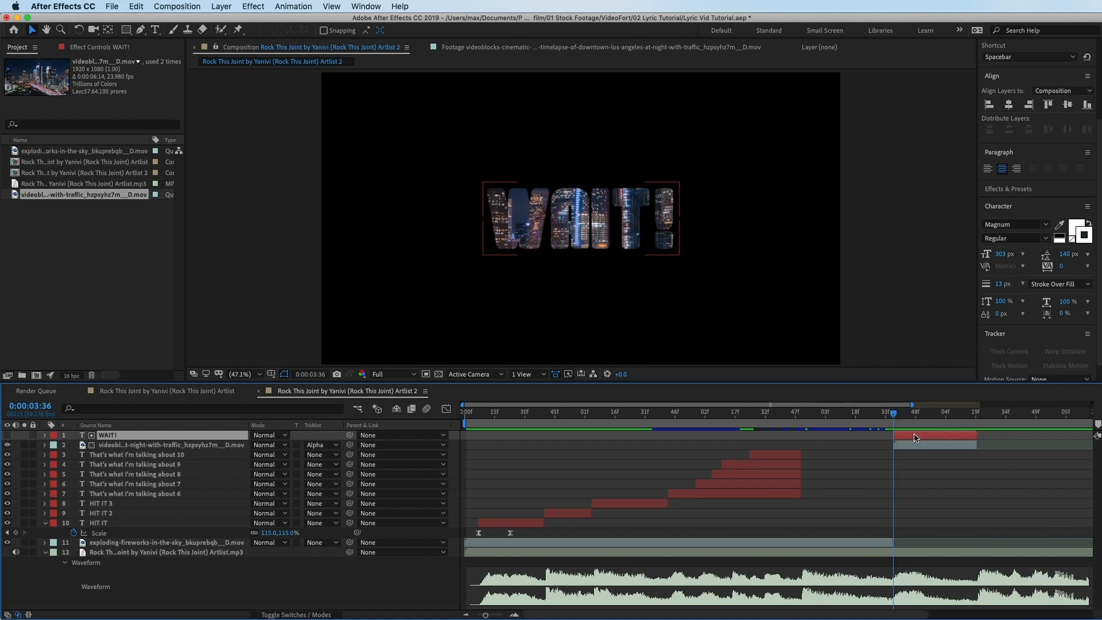
key(super+d)
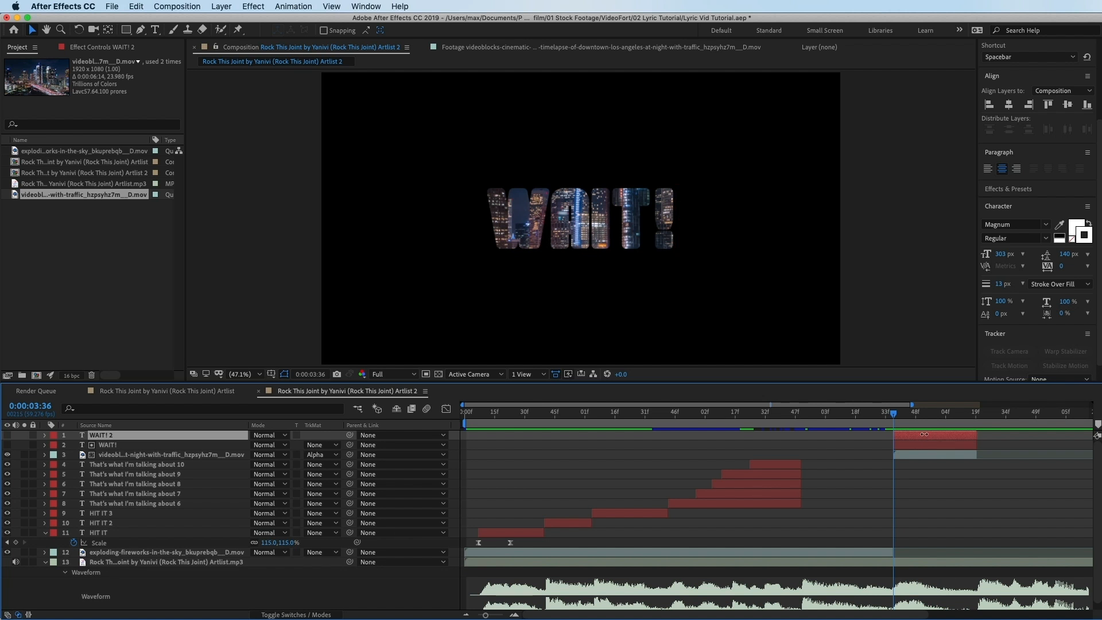
drag(111, 436, 97, 463)
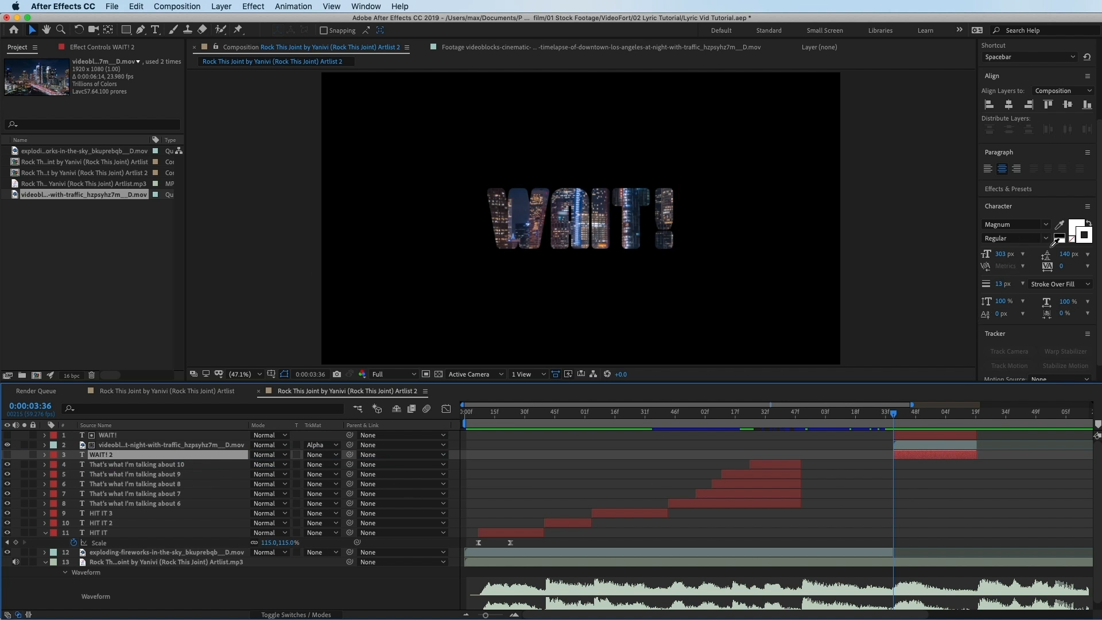
Make the WAIT! 2 layer visible, set its stroke width to 23 px, and scrub the lyric to check the outline.
click(1080, 233)
click(7, 454)
mouse_move(1003, 283)
mouse_down()
mouse_move(1016, 283)
mouse_move(1003, 283)
mouse_up()
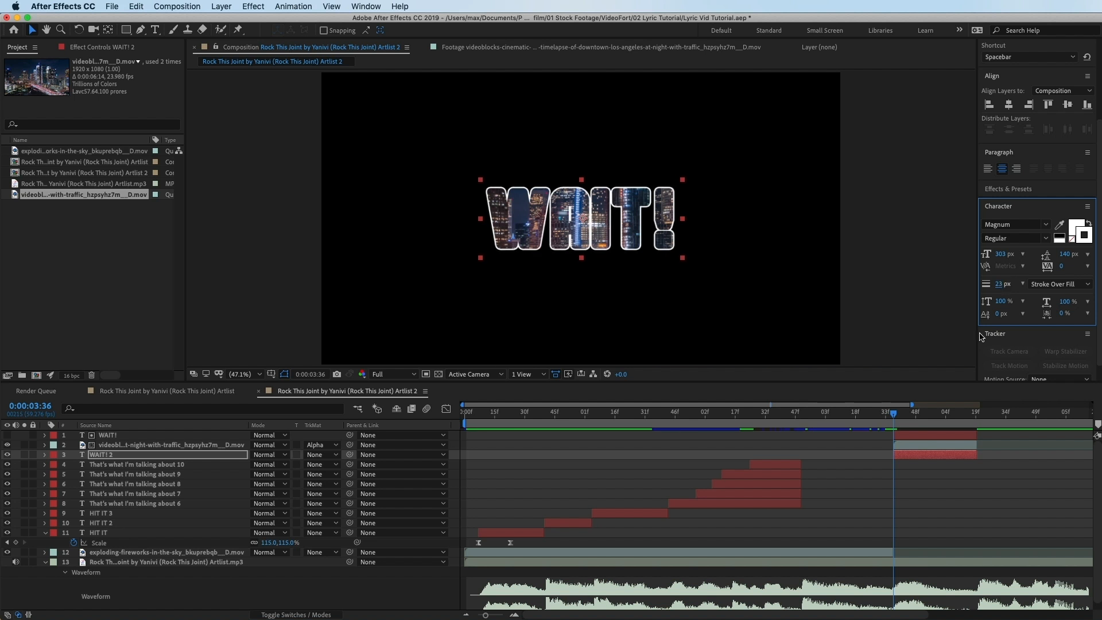
click(907, 508)
mouse_move(898, 417)
mouse_down()
mouse_move(968, 421)
mouse_move(902, 414)
mouse_move(925, 414)
mouse_move(917, 417)
mouse_up()
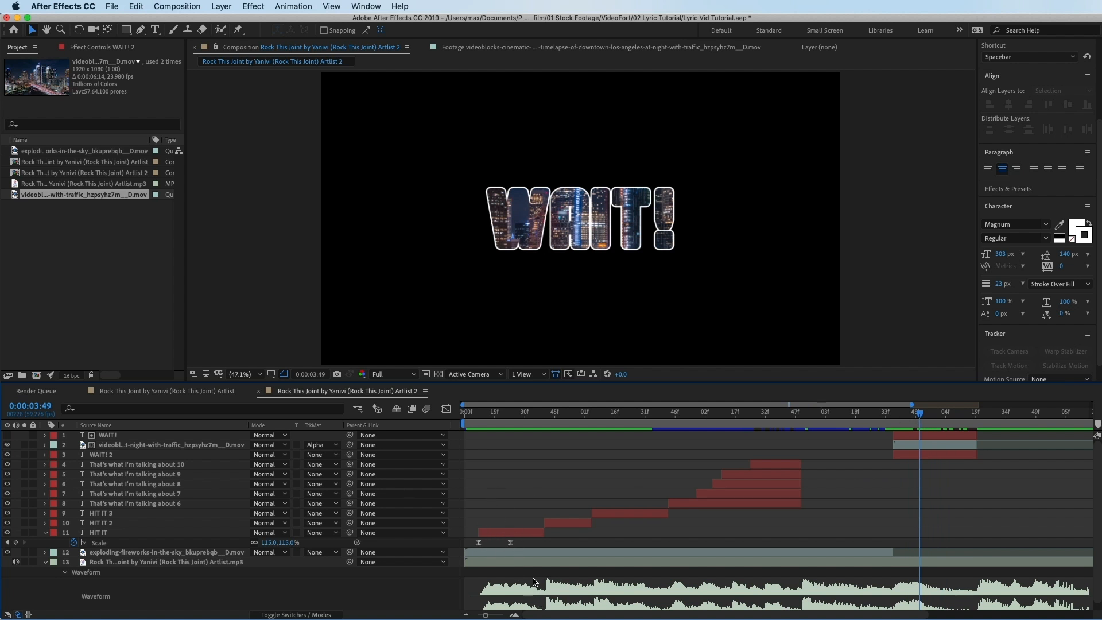
Copy the HIT IT layer's two Scale keyframes and paste them onto the WAIT! layer at 0:00:03:36.
drag(527, 546, 467, 556)
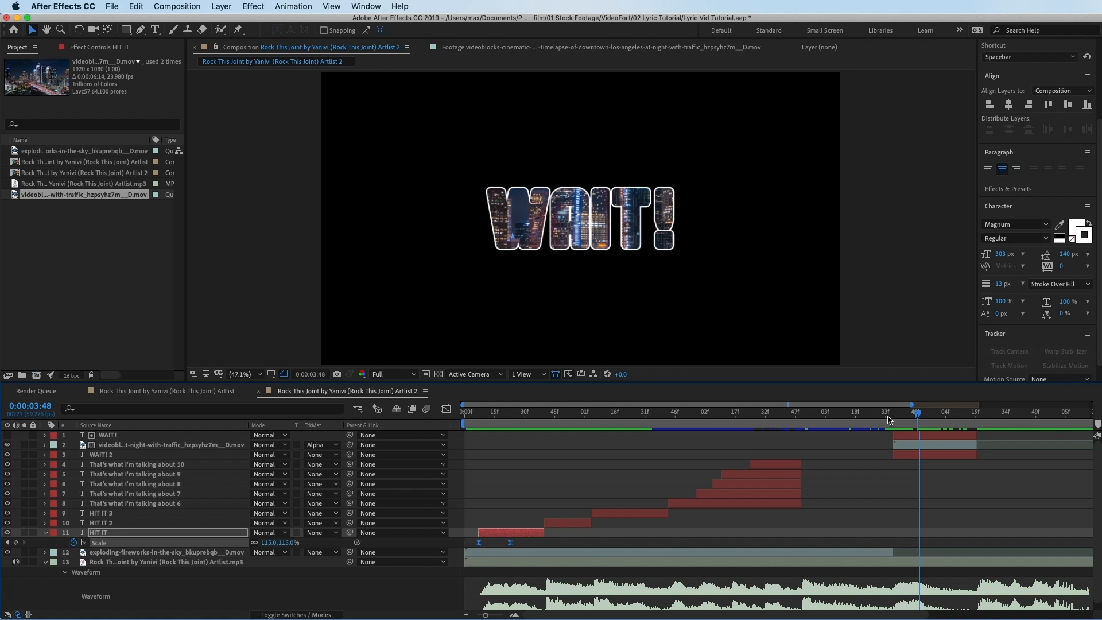
drag(888, 420, 893, 415)
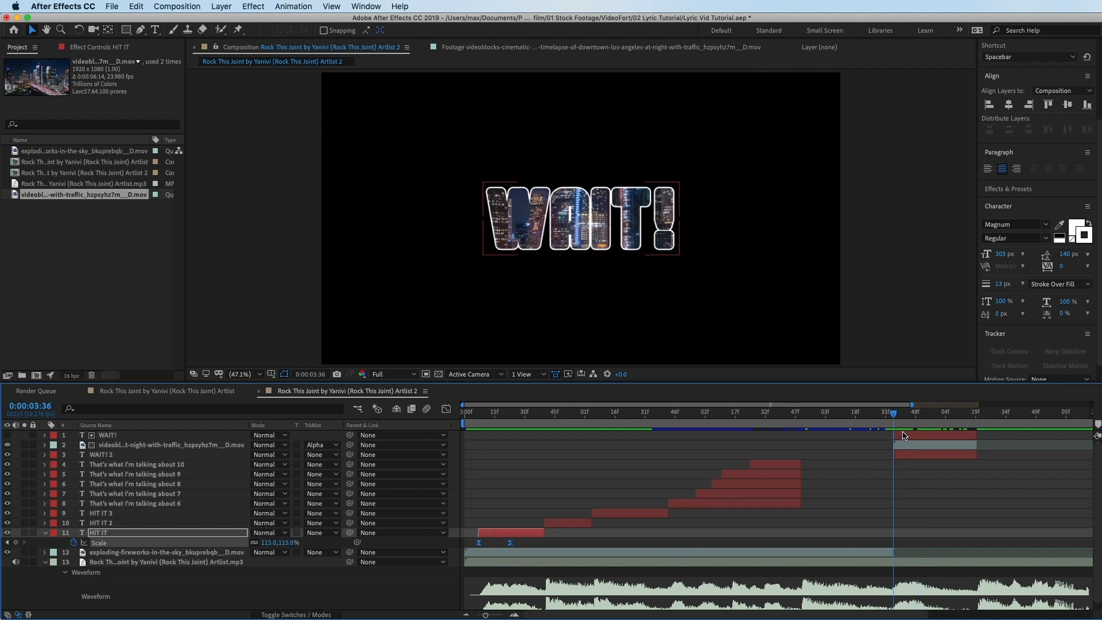
click(904, 435)
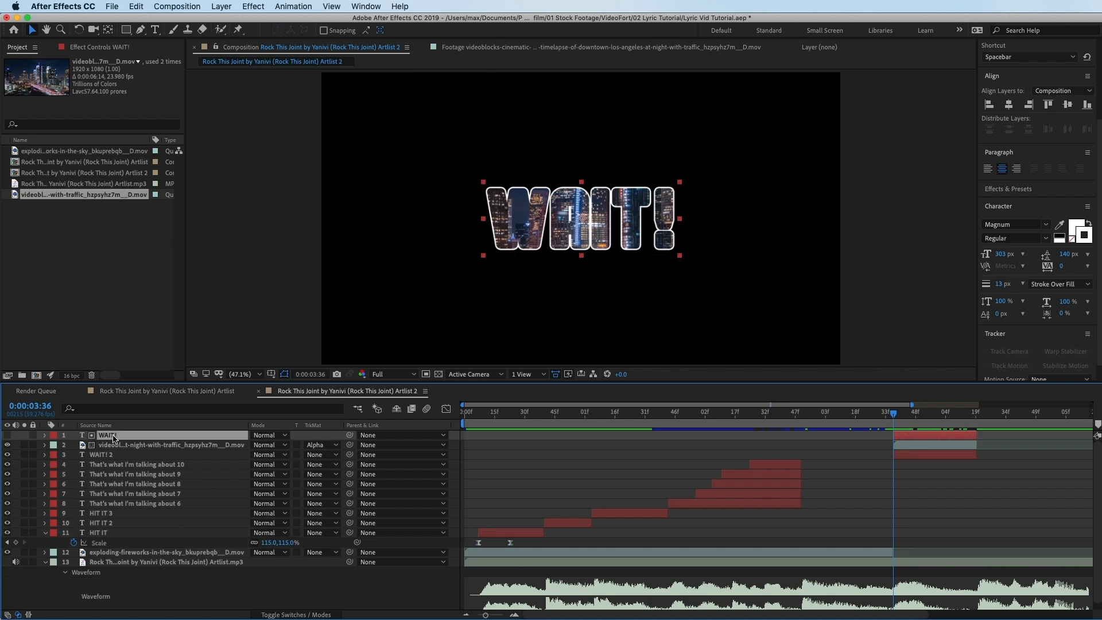
key(s)
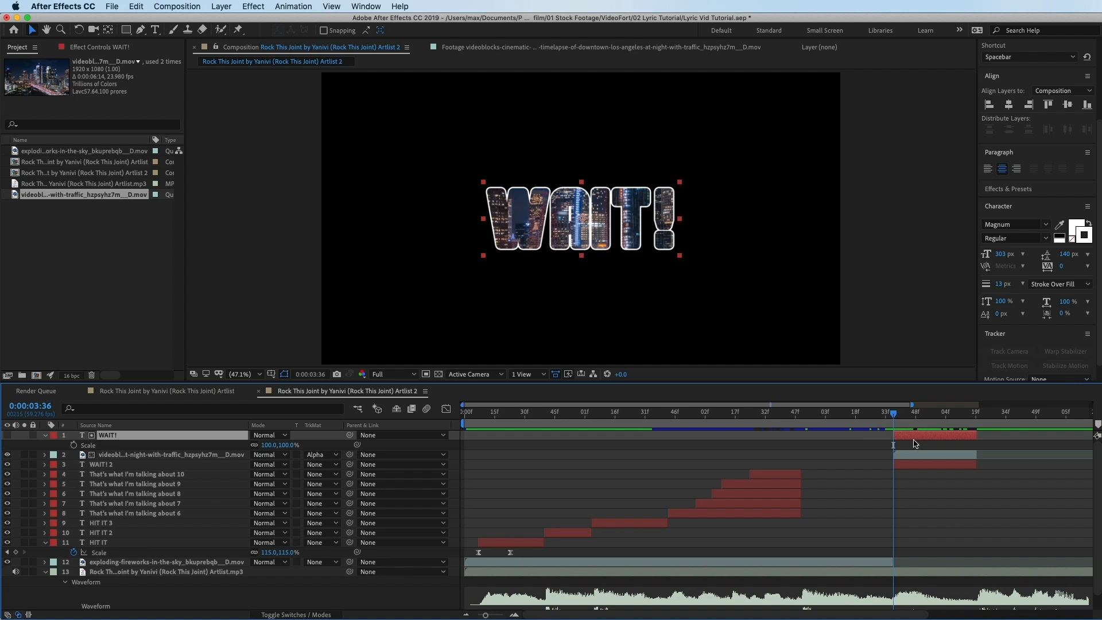
key(ctrl+v)
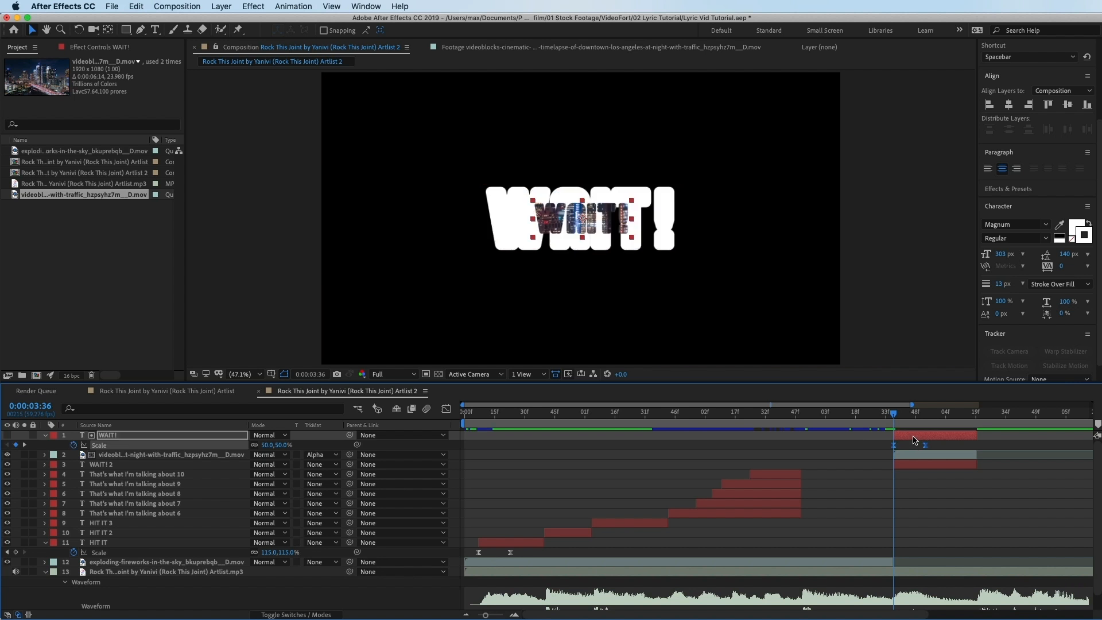
Paste the same Scale keyframes onto the WAIT! 2 layer at 0:00:03:36 and play back the animation.
mouse_move(891, 416)
mouse_down()
mouse_move(954, 423)
mouse_move(893, 429)
mouse_up()
click(909, 466)
key(s)
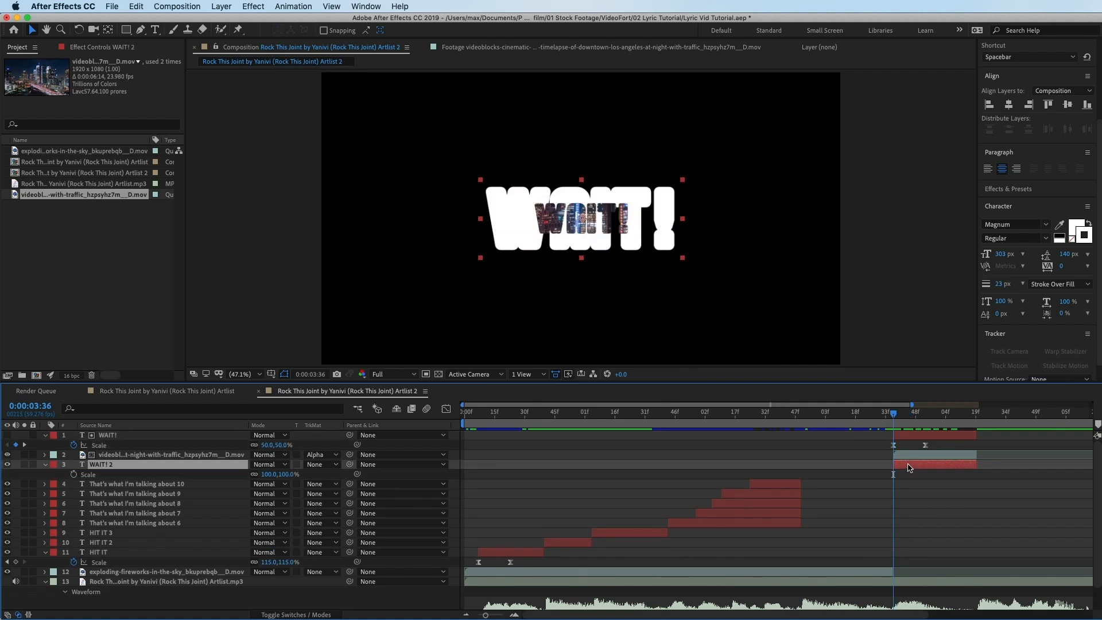
key(super+v)
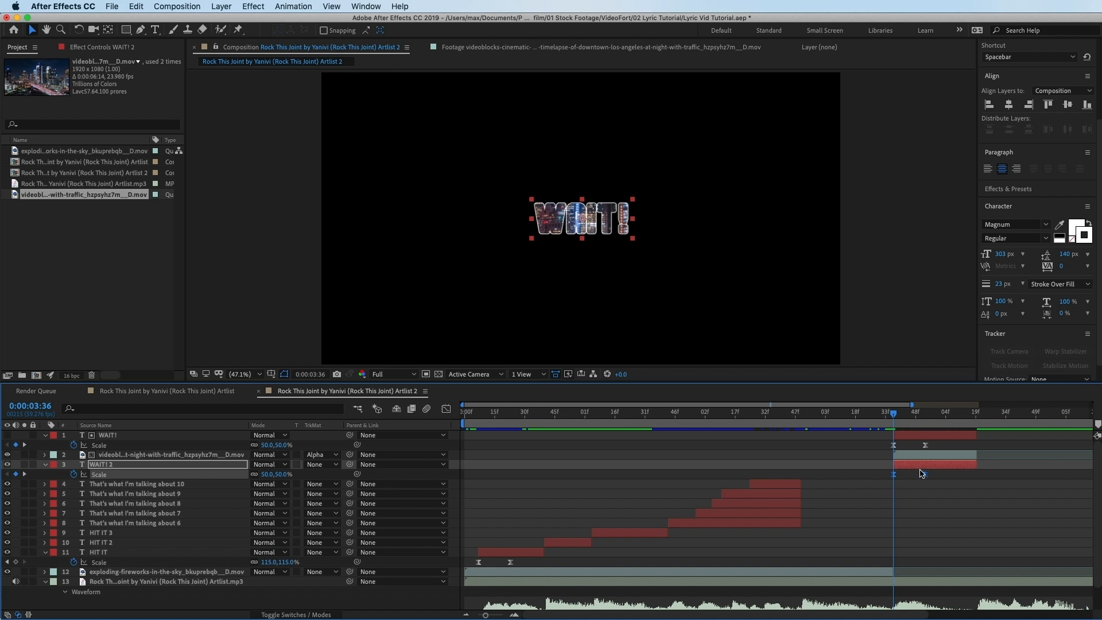
key(space)
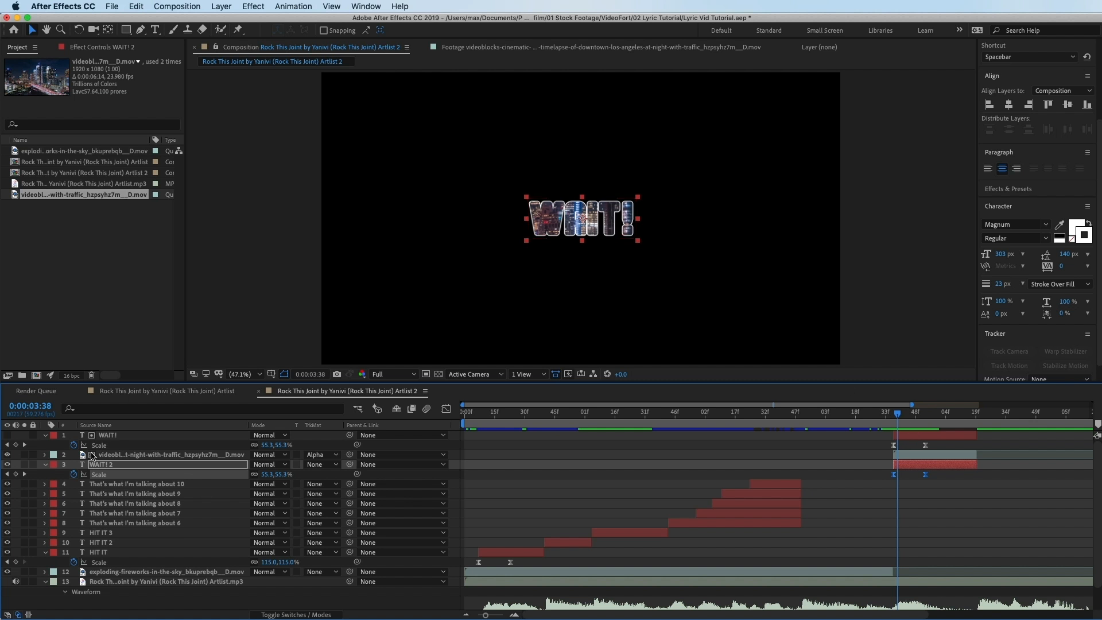
Review the original Rock This Joint composition by scrubbing back to its HIT IT! lyric, and return to the second composition.
click(170, 391)
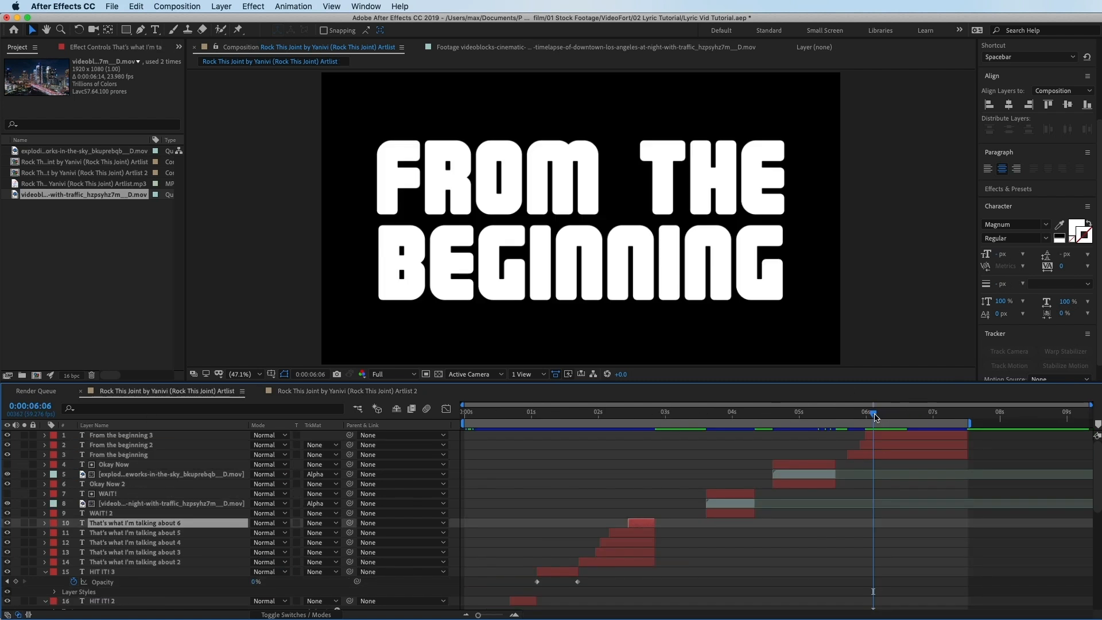
drag(874, 416, 484, 436)
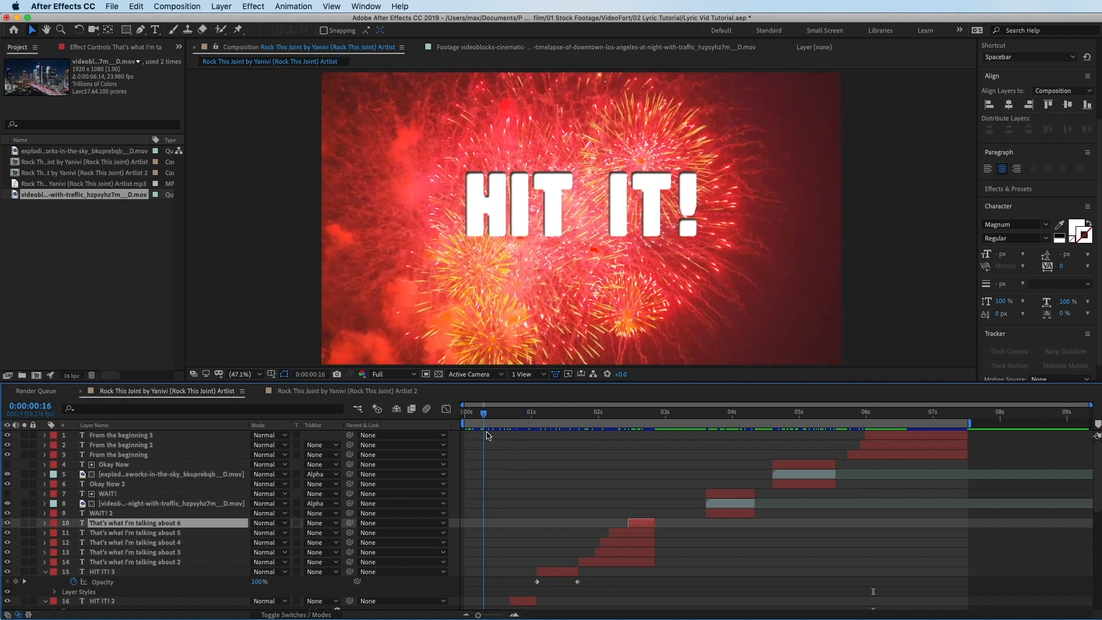
click(356, 392)
Scrub through the WAIT! scale animation and the preceding THAT'S WHAT I'M TALKING ABOUT lyric to review them.
drag(901, 417, 954, 417)
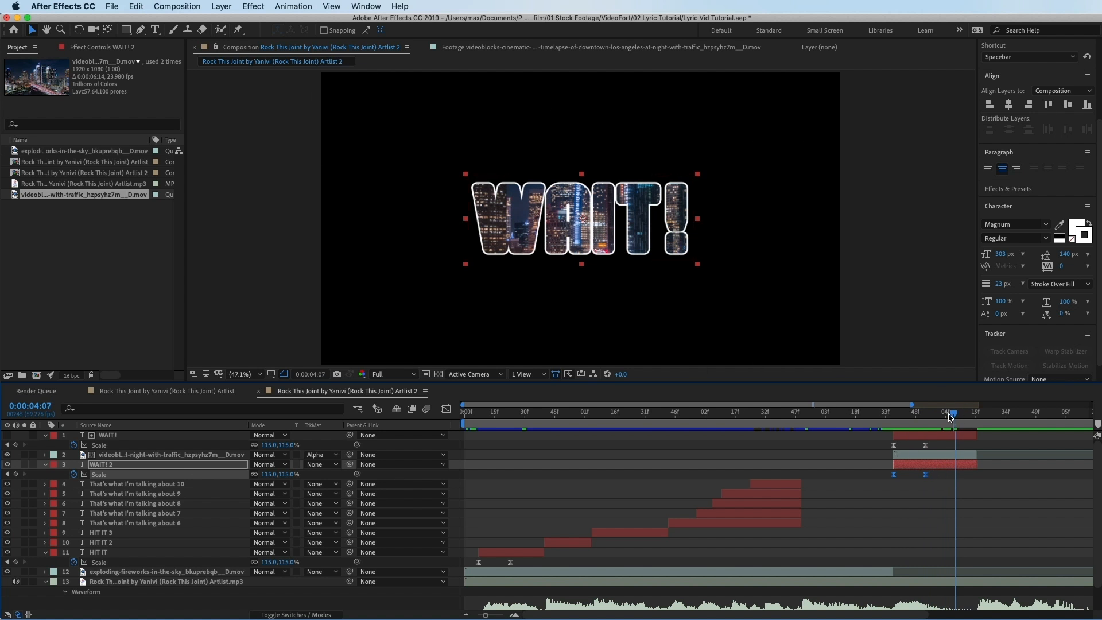
drag(951, 417, 943, 418)
scroll(898, 414, down, 1)
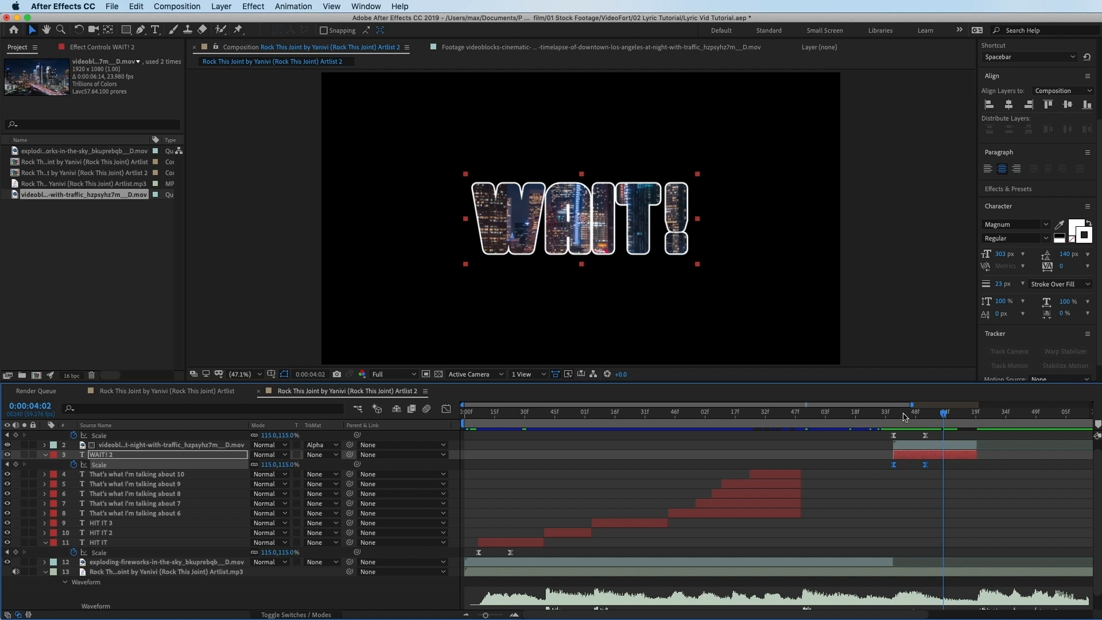
key(j)
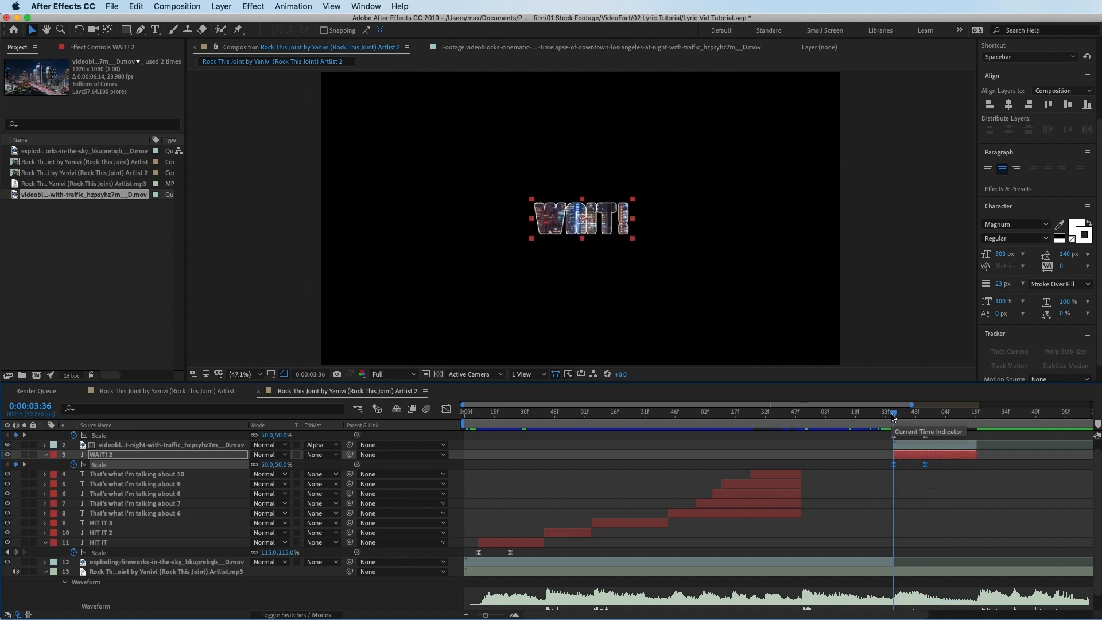
drag(893, 418, 954, 419)
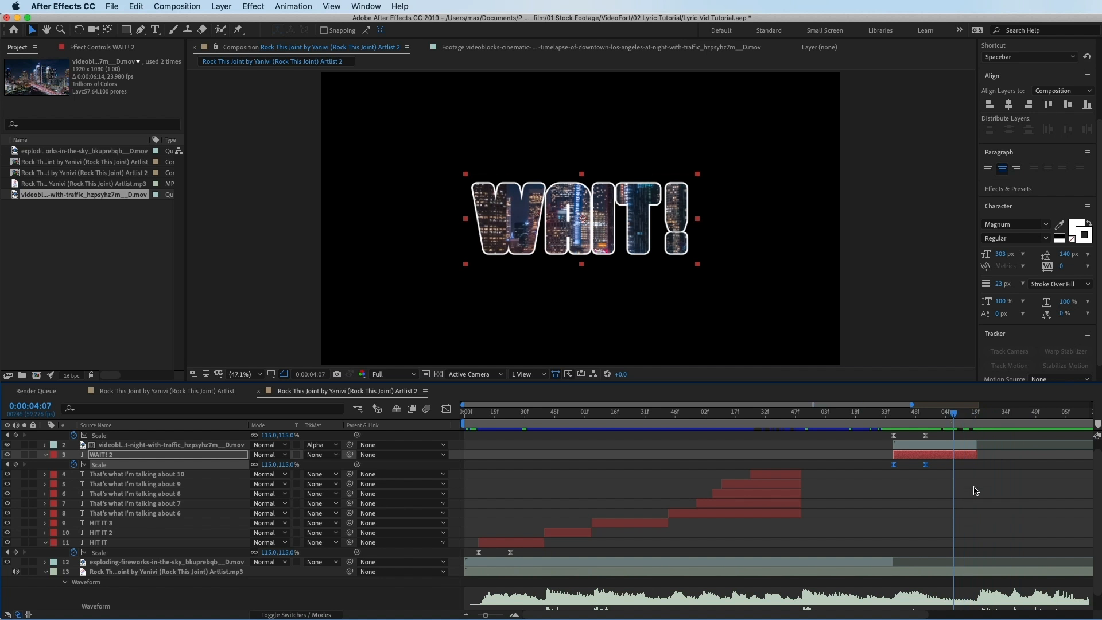
click(790, 416)
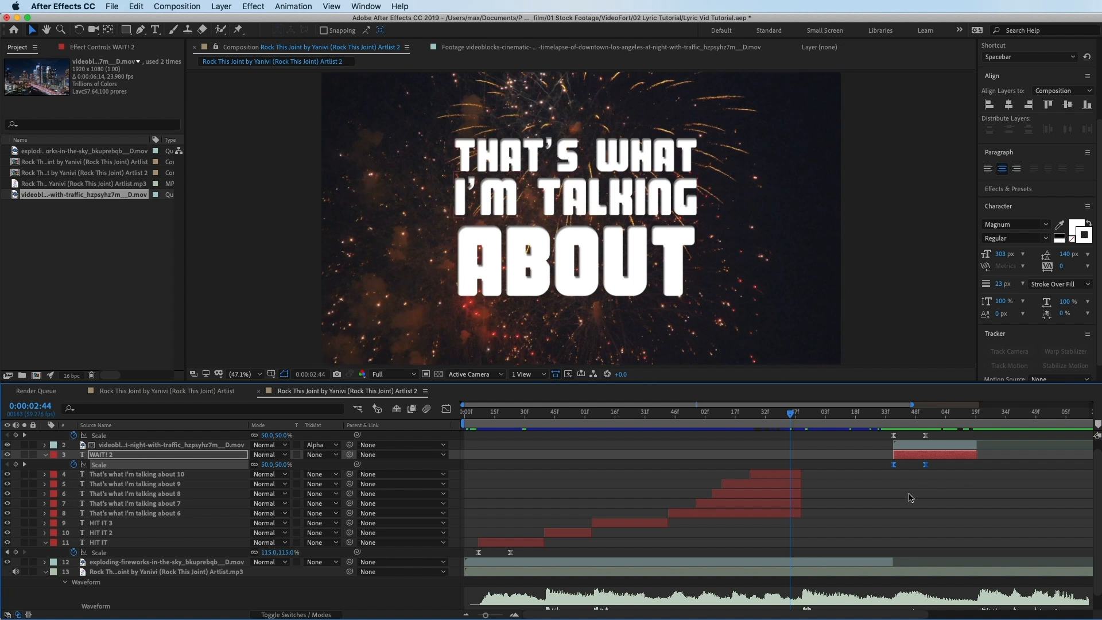
drag(911, 418, 937, 411)
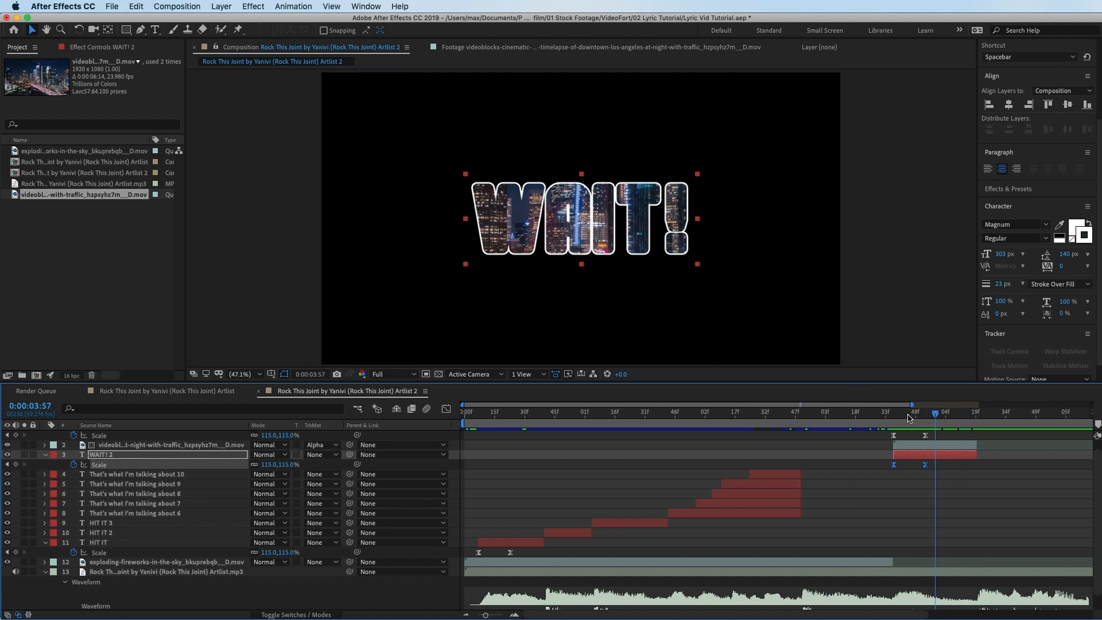
Switch to Safari and browse the Storyblocks aerial stock footage along with the site's footage and collection categories.
drag(908, 416, 936, 400)
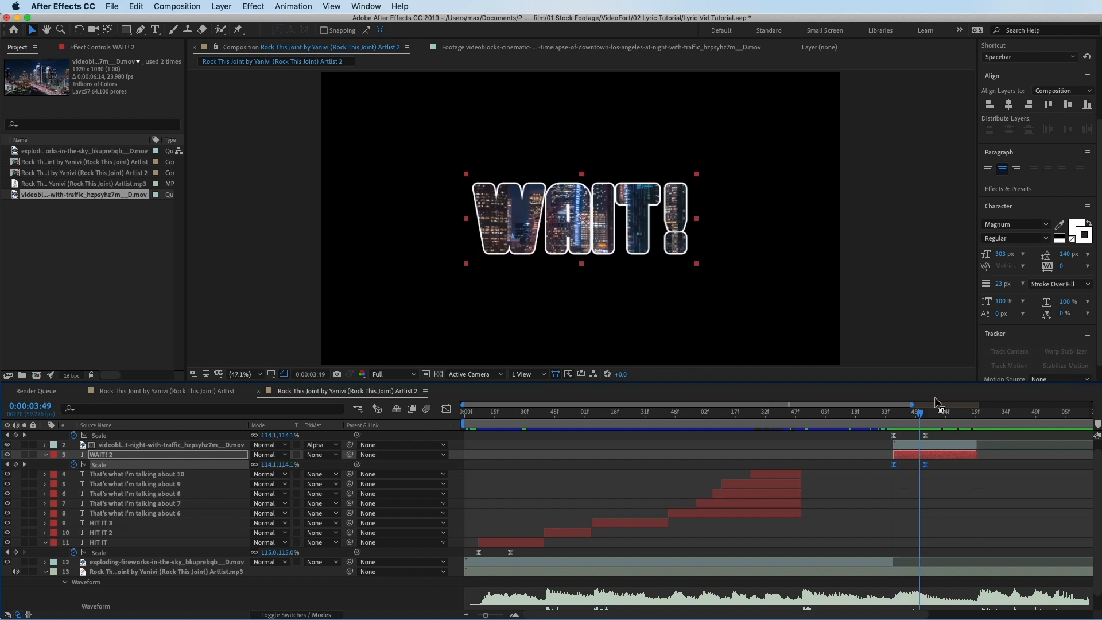
key(super+Tab)
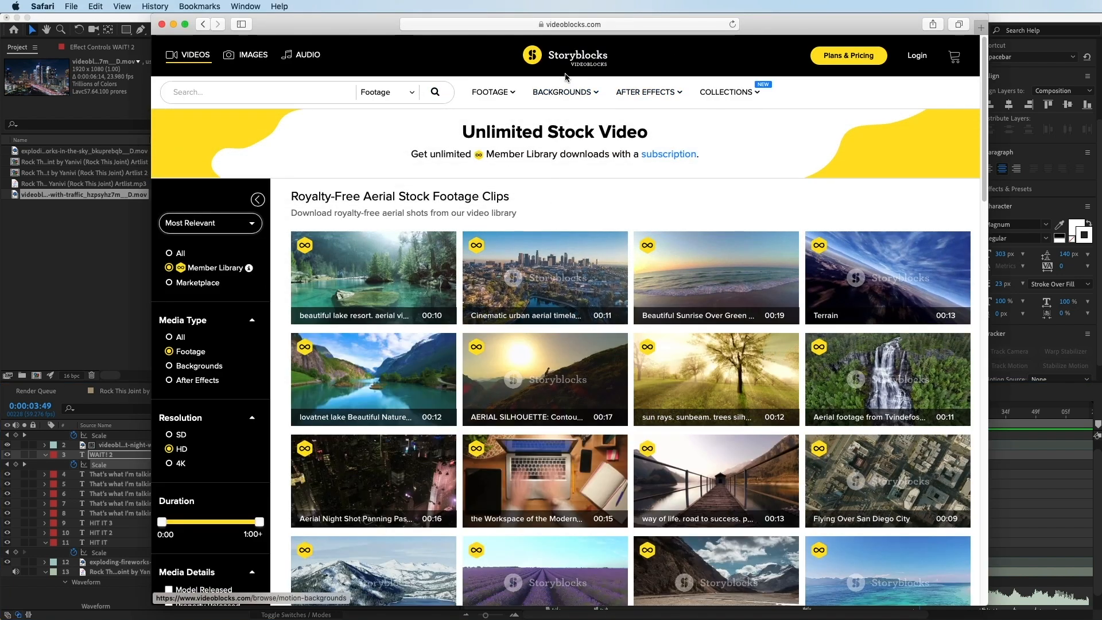
mouse_move(502, 95)
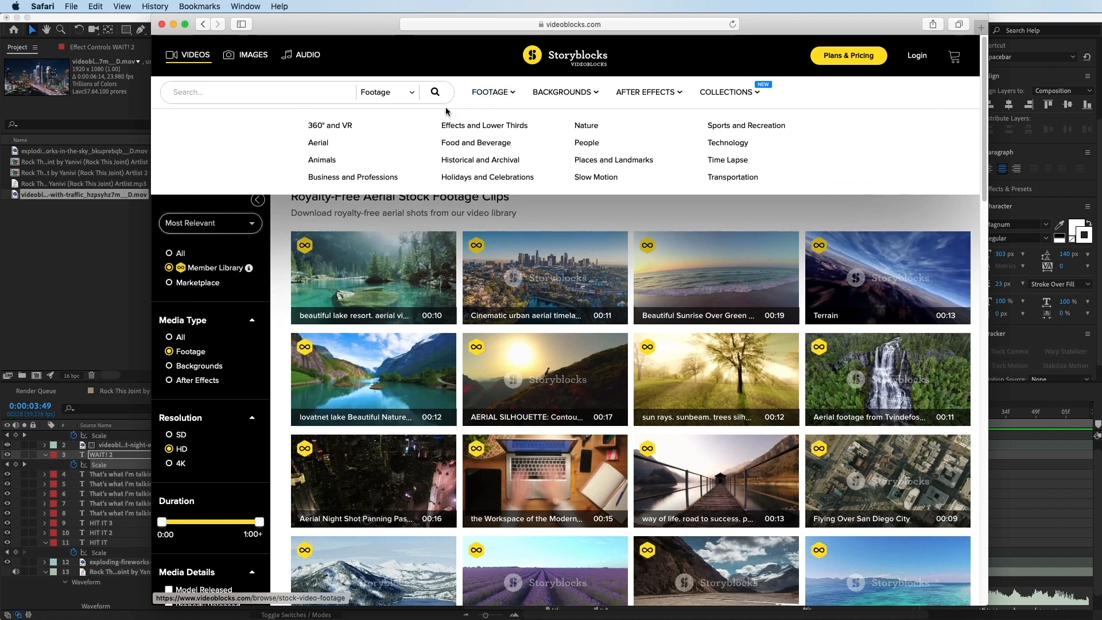
scroll(610, 349, down, 3)
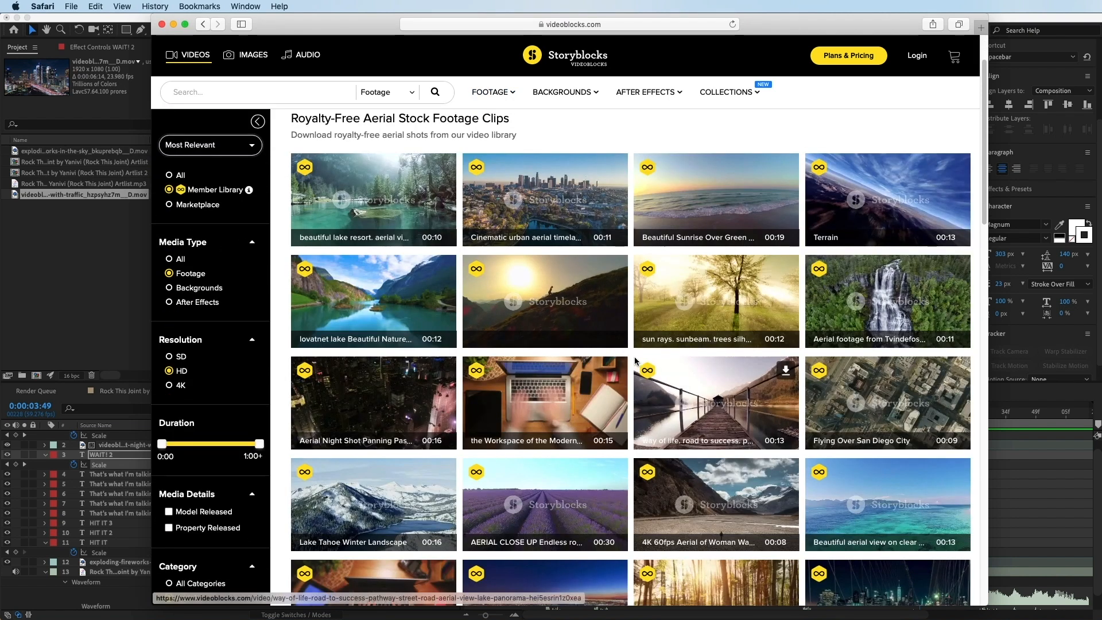
scroll(620, 333, up, 3)
mouse_move(721, 101)
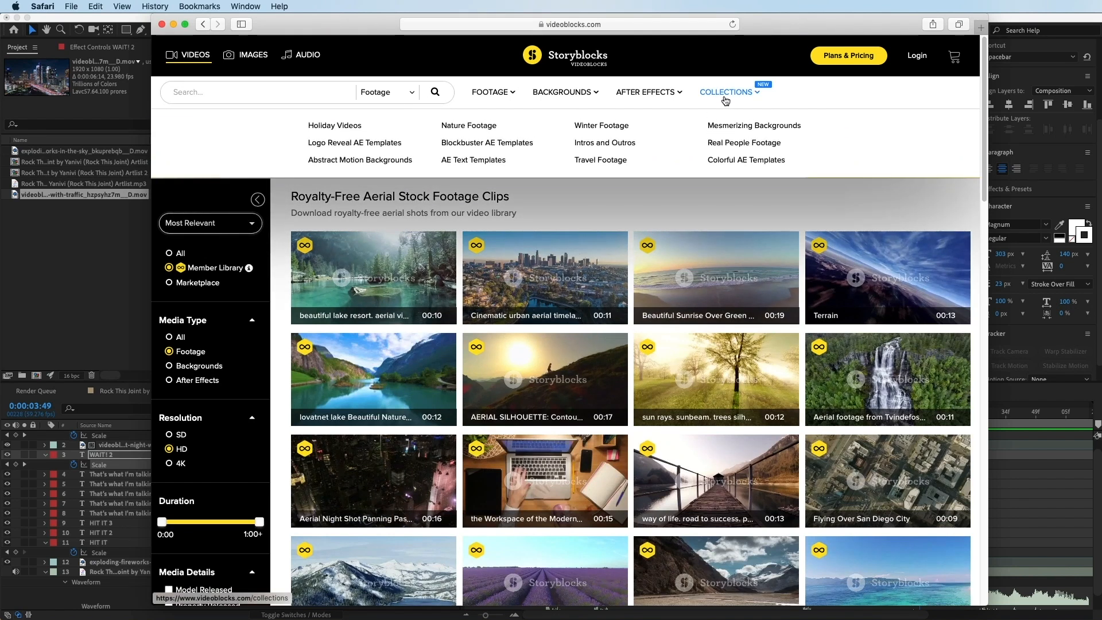
Open the Winter is Coming collection, look through its templates and animations, and return to the aerial footage clips.
click(616, 127)
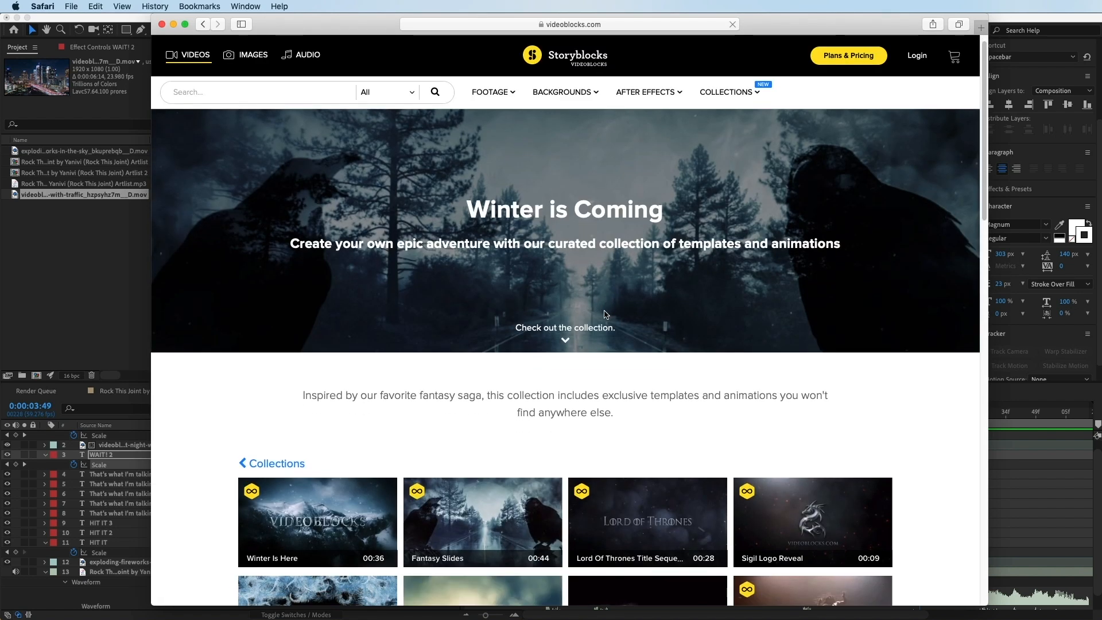
scroll(680, 310, down, 5)
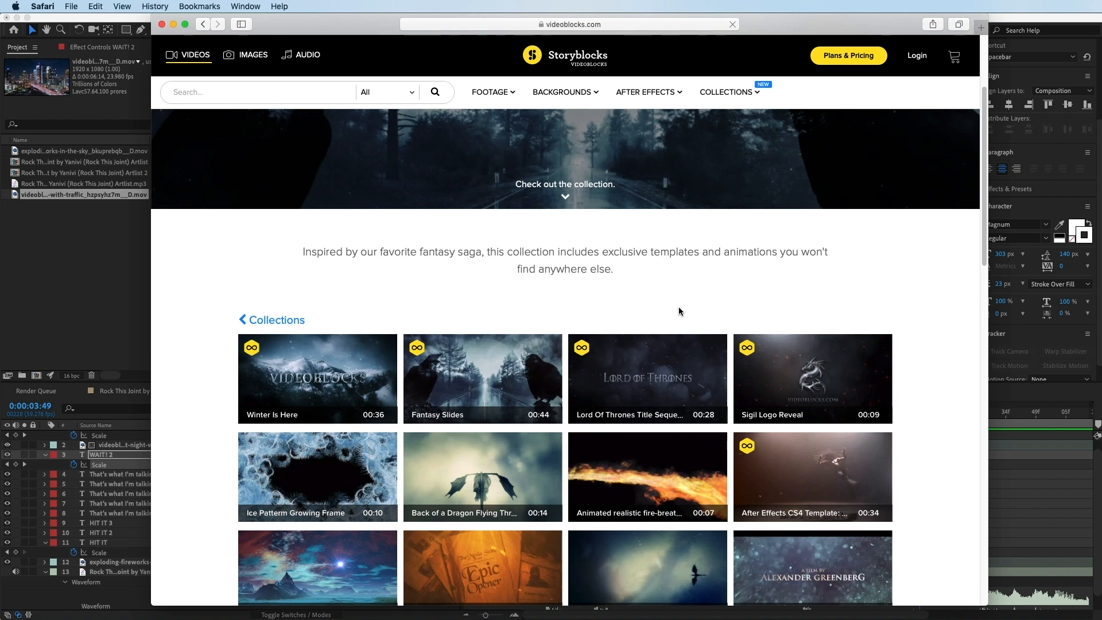
scroll(705, 151, down, 3)
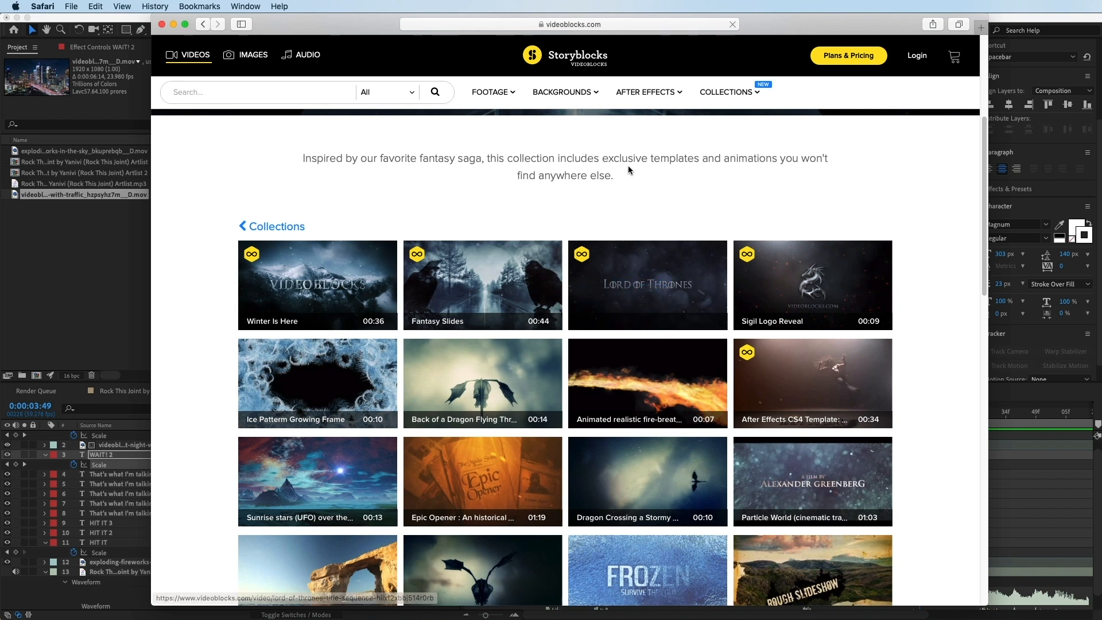
scroll(618, 228, down, 5)
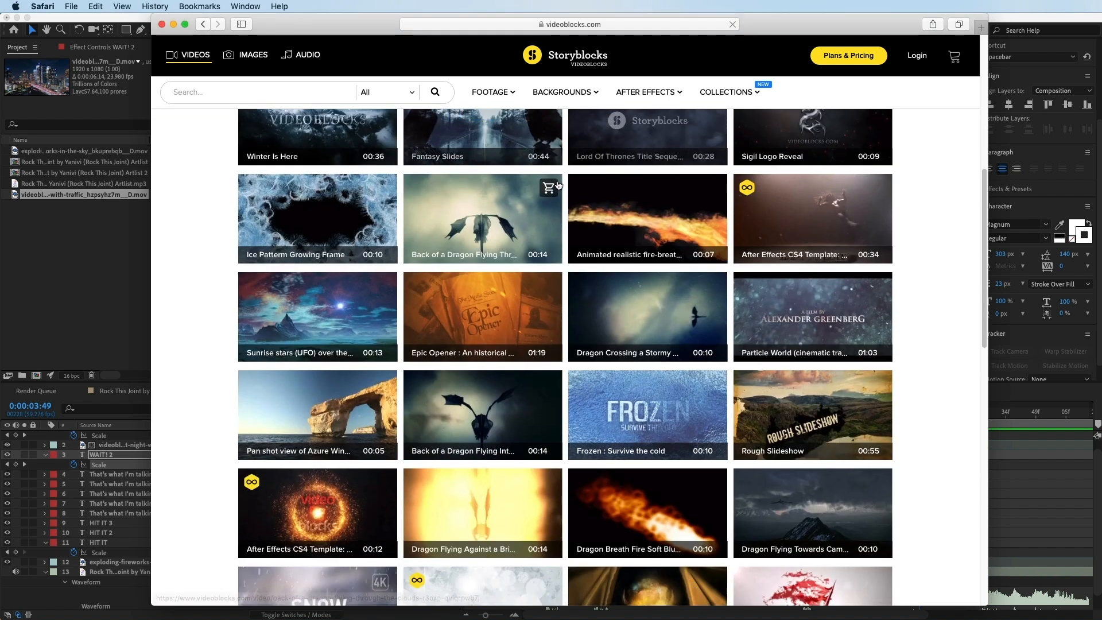
scroll(631, 218, down, 2)
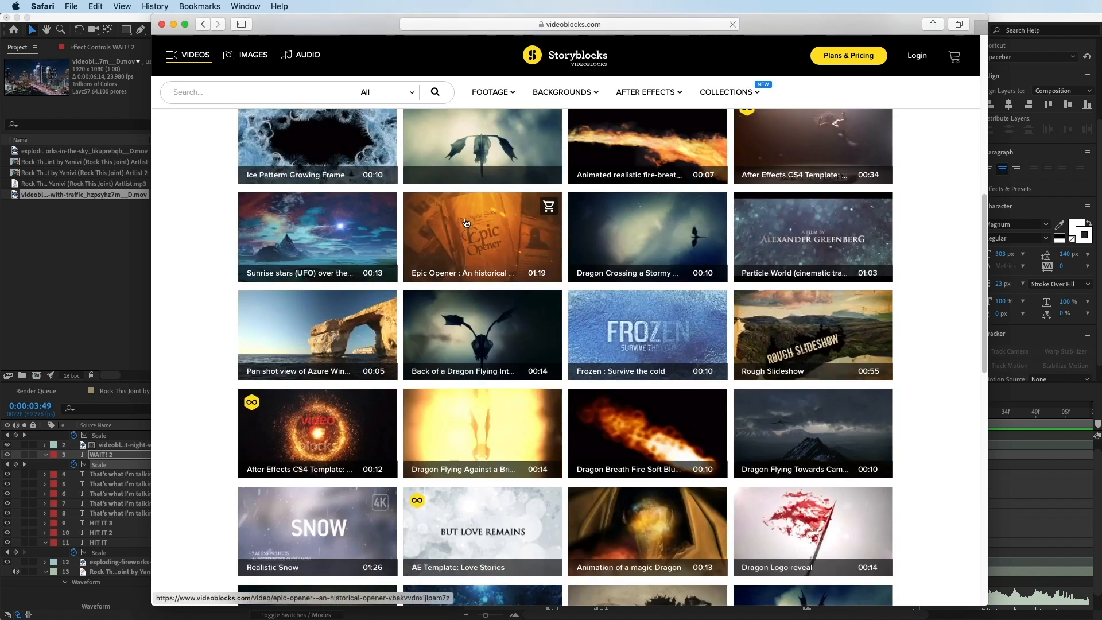
mouse_move(666, 259)
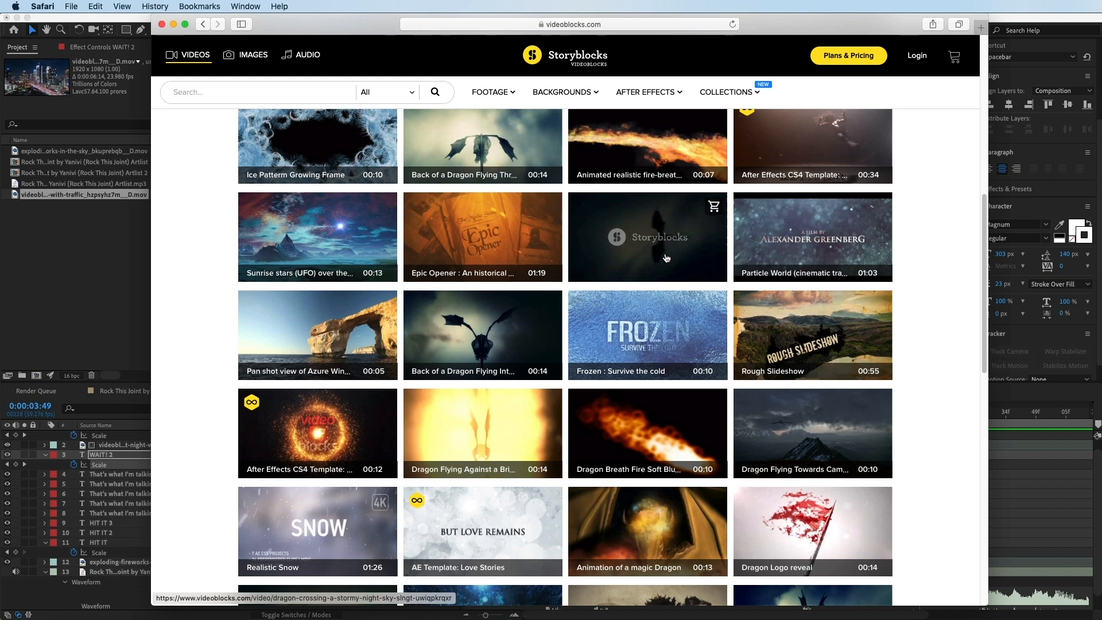
scroll(666, 259, down, 5)
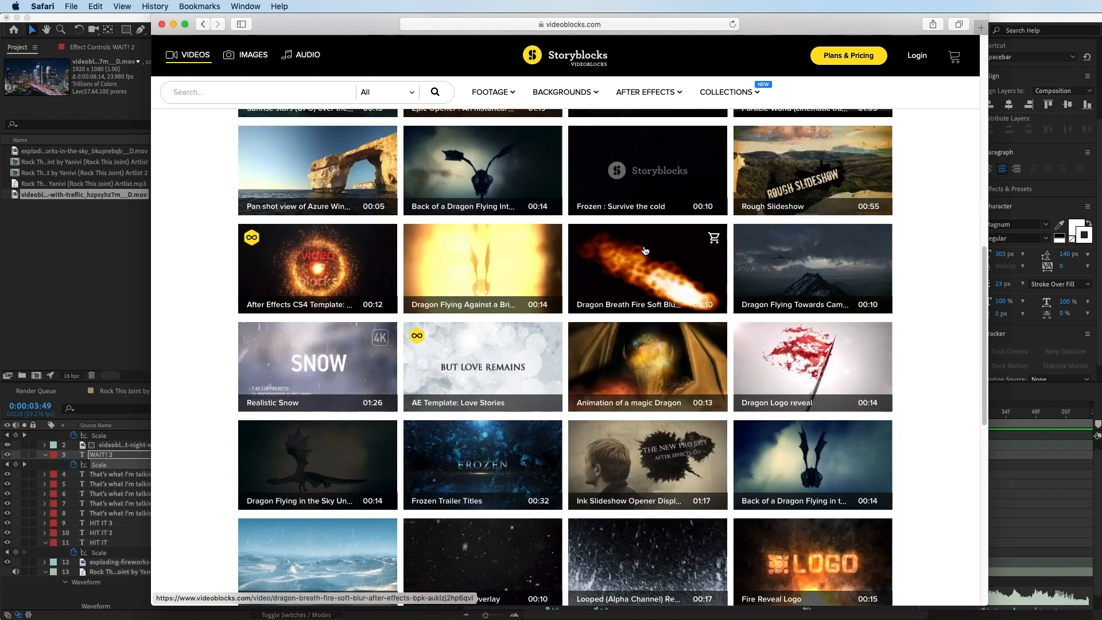
scroll(646, 248, down, 5)
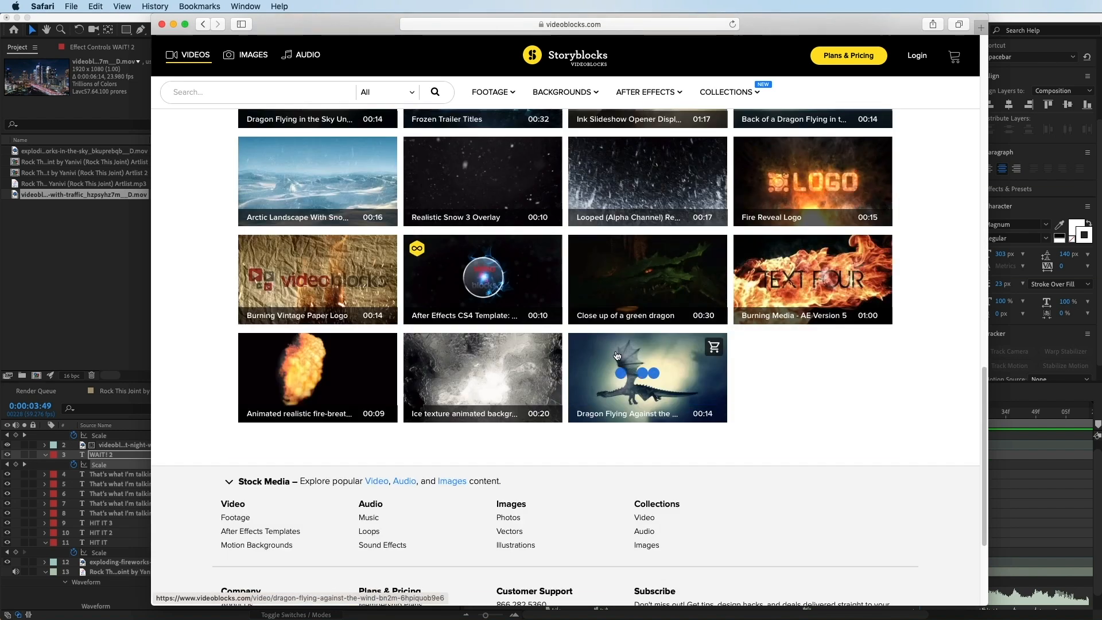
scroll(631, 362, up, 15)
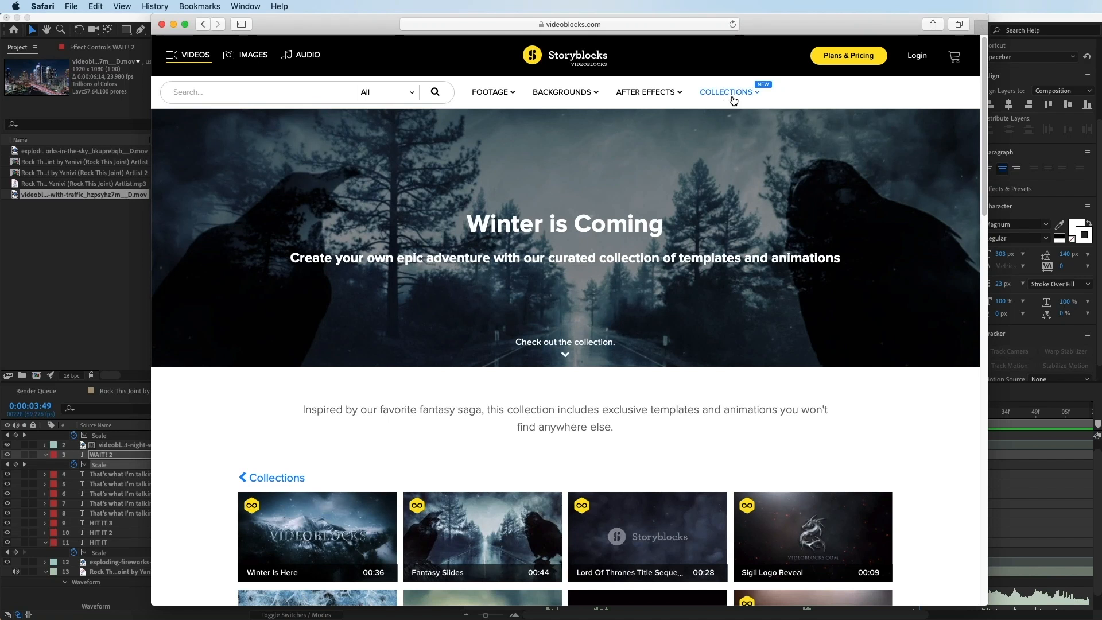
mouse_move(731, 96)
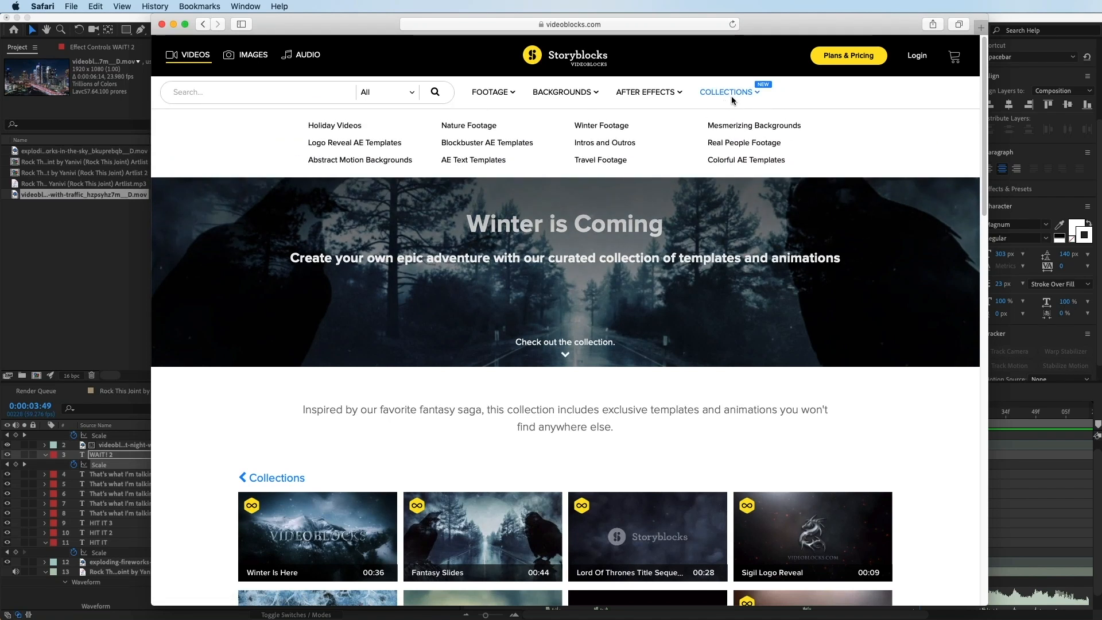
click(313, 146)
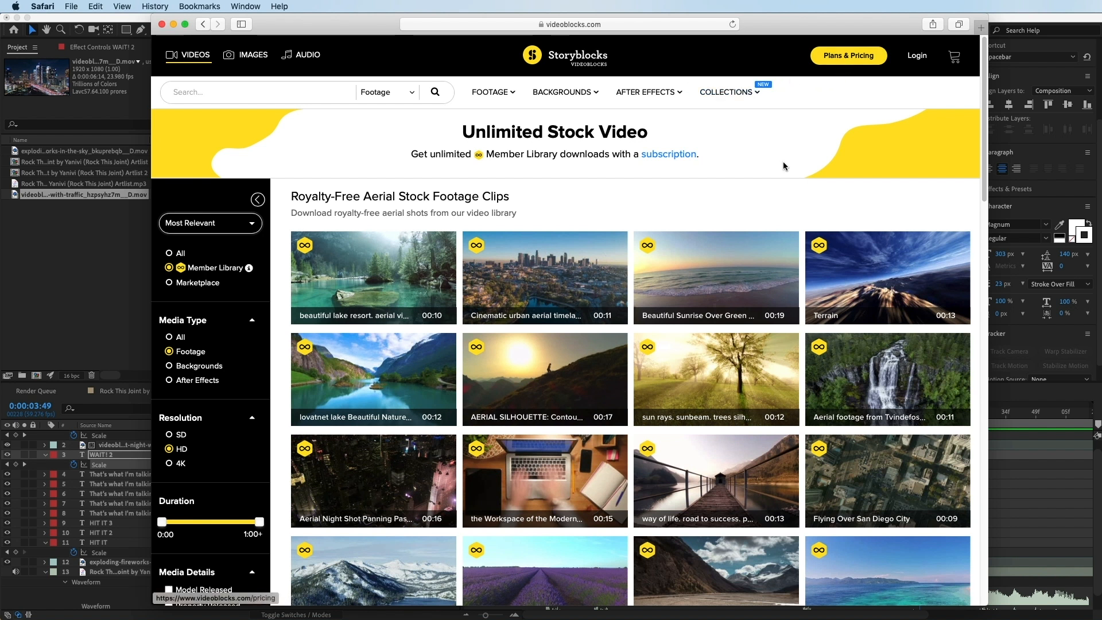
Open the Storyblocks plans and pricing page and review the features of the Video + Audio + Images plan.
click(851, 59)
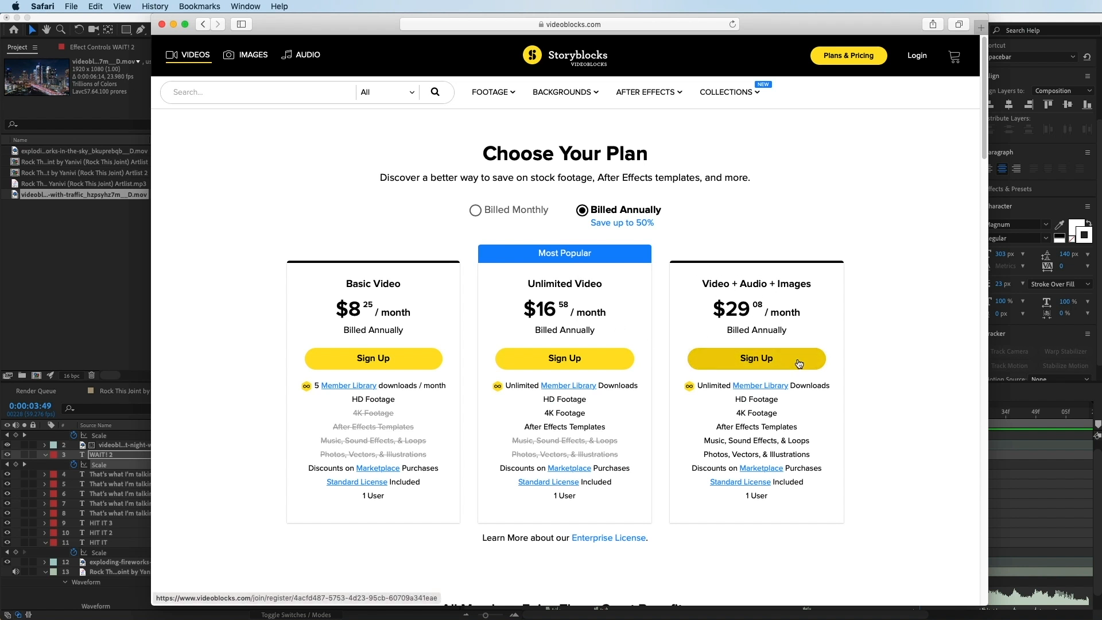
drag(700, 384, 817, 385)
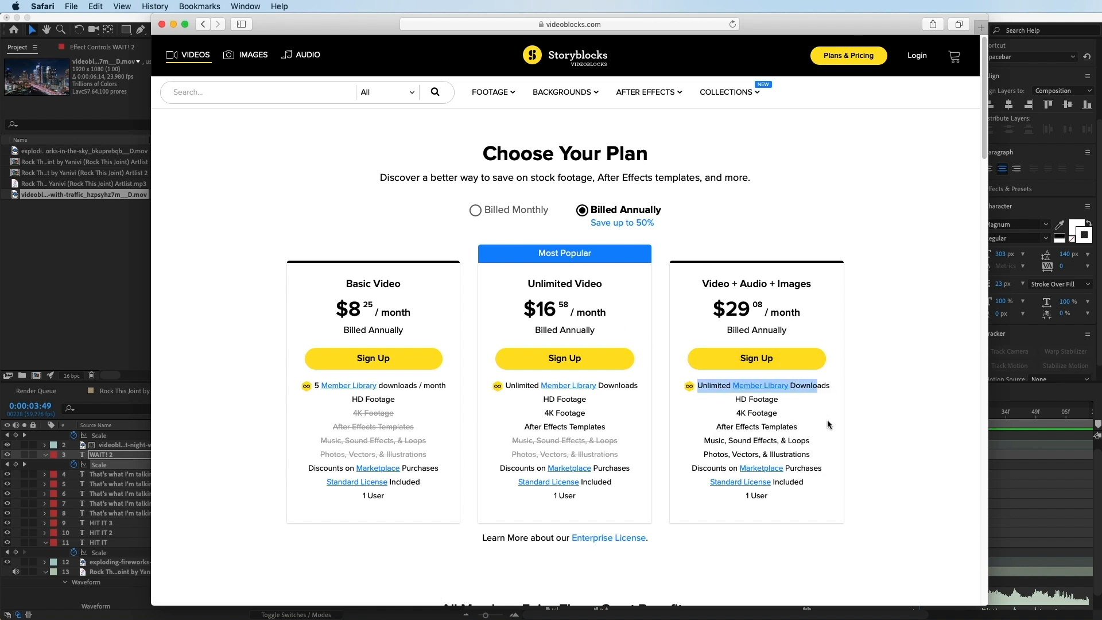
drag(735, 400, 775, 400)
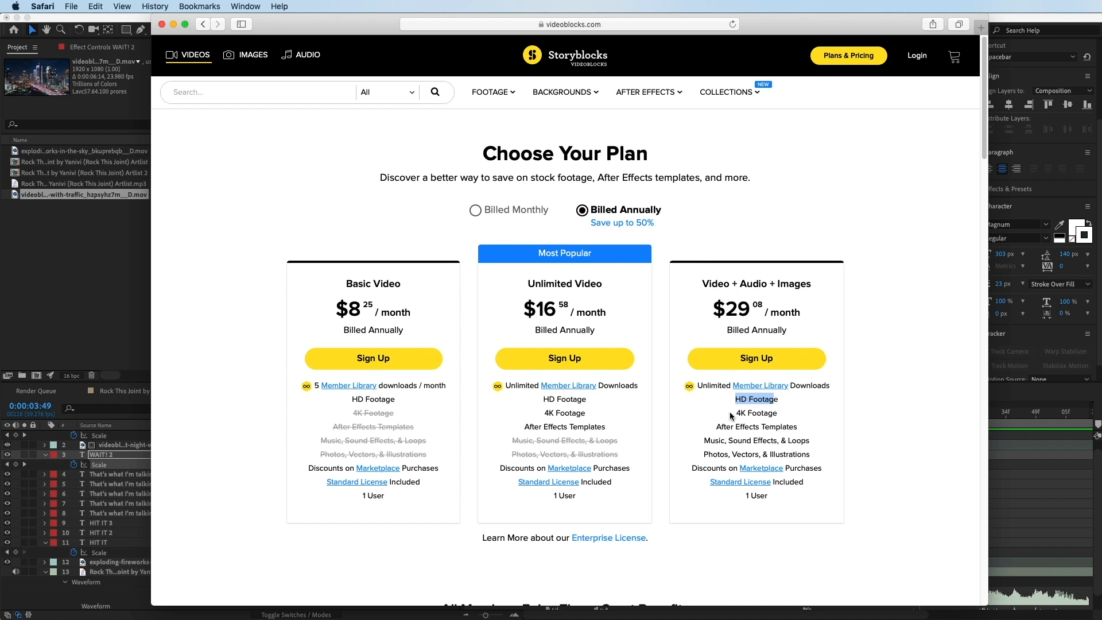
drag(724, 427, 786, 426)
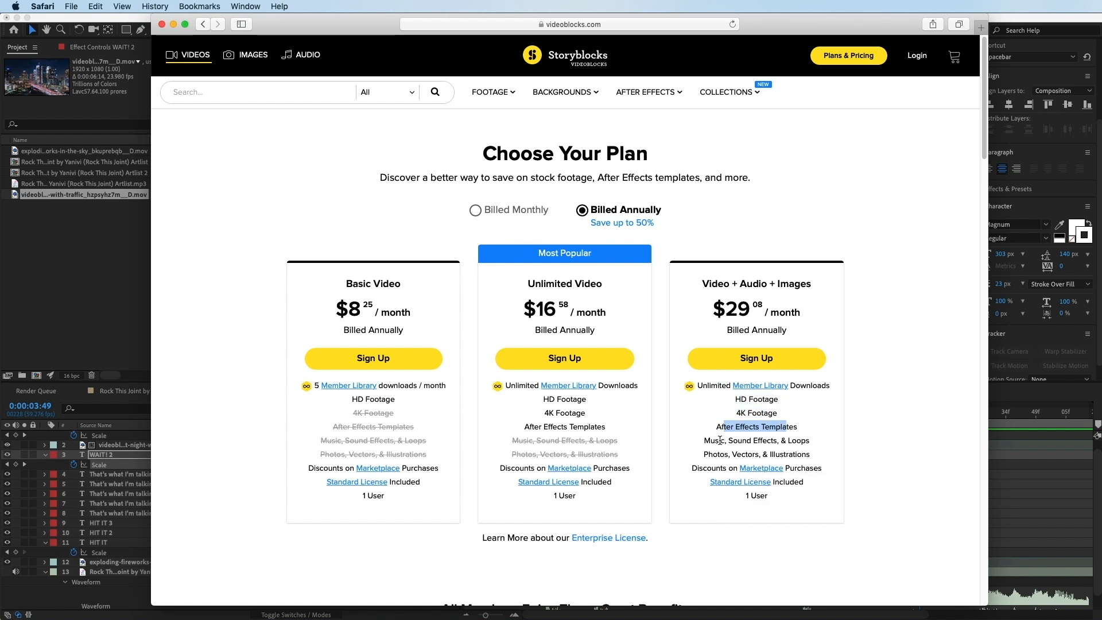
click(746, 441)
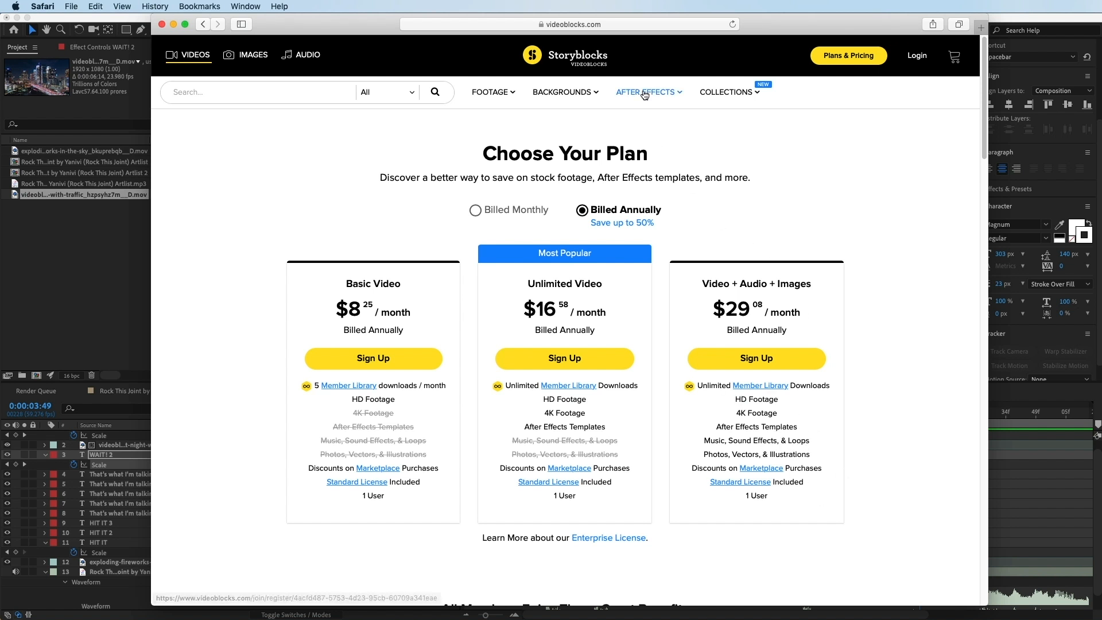
Open the After Effects Typography templates category and look through the available templates.
mouse_move(640, 86)
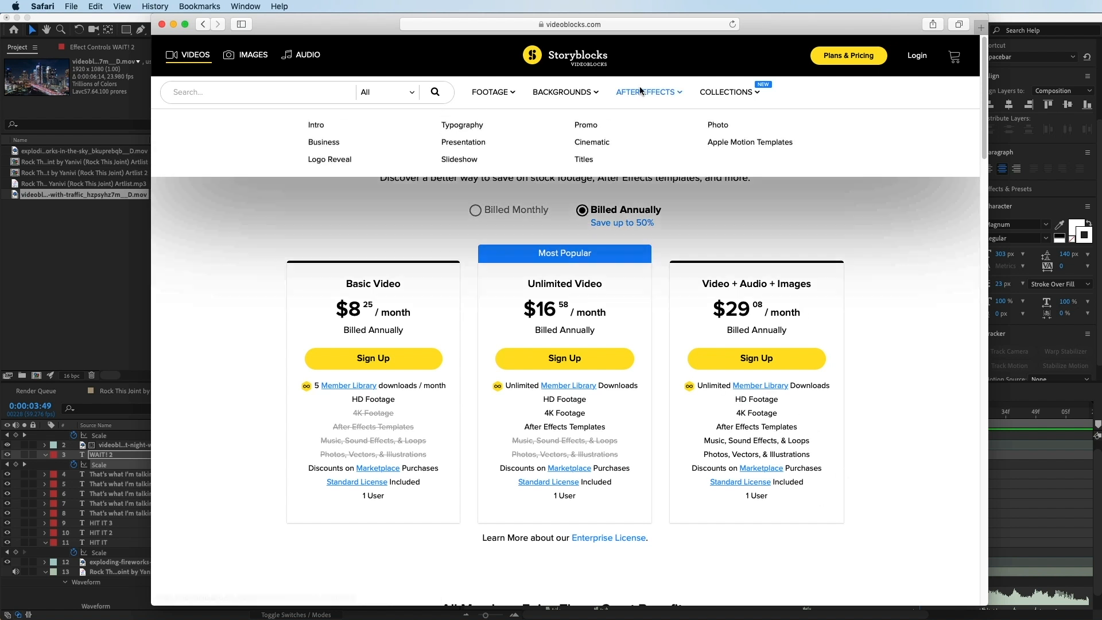
click(476, 126)
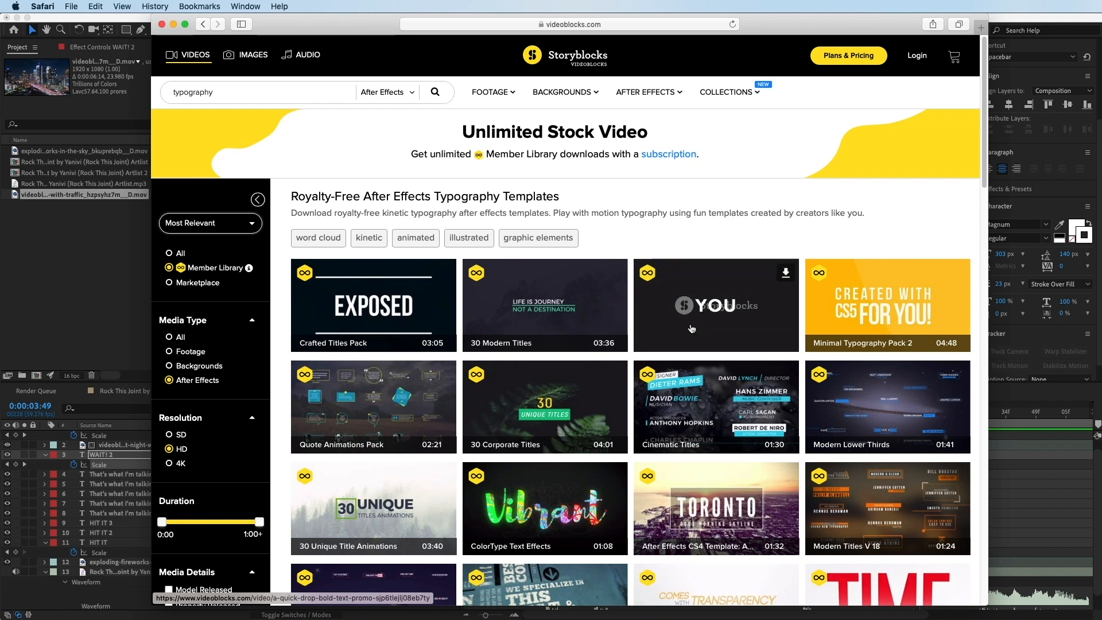
scroll(691, 328, down, 5)
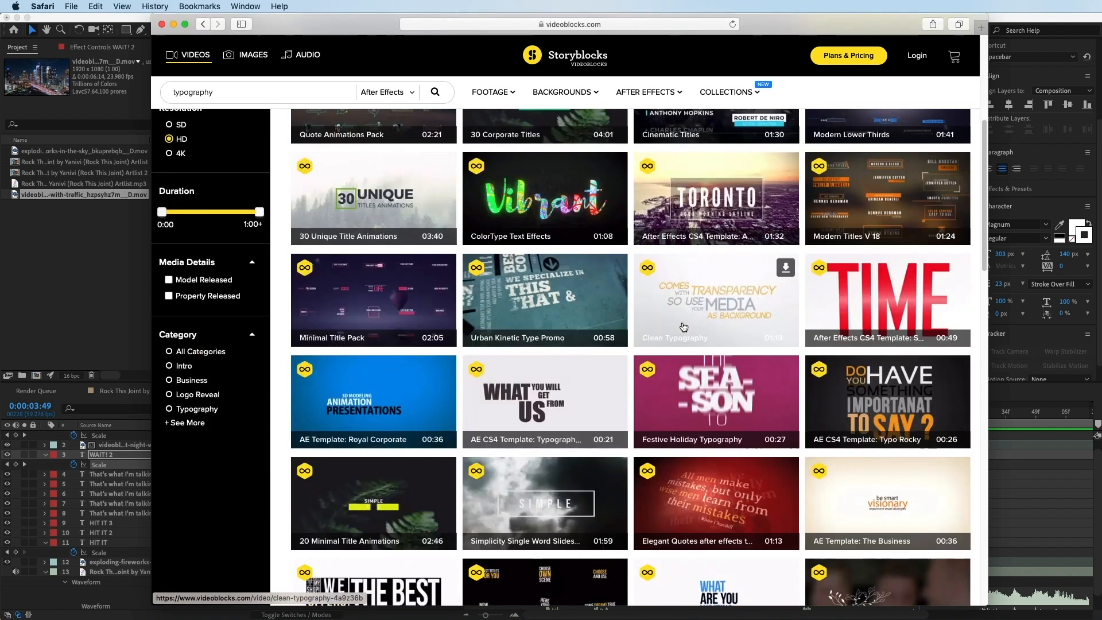